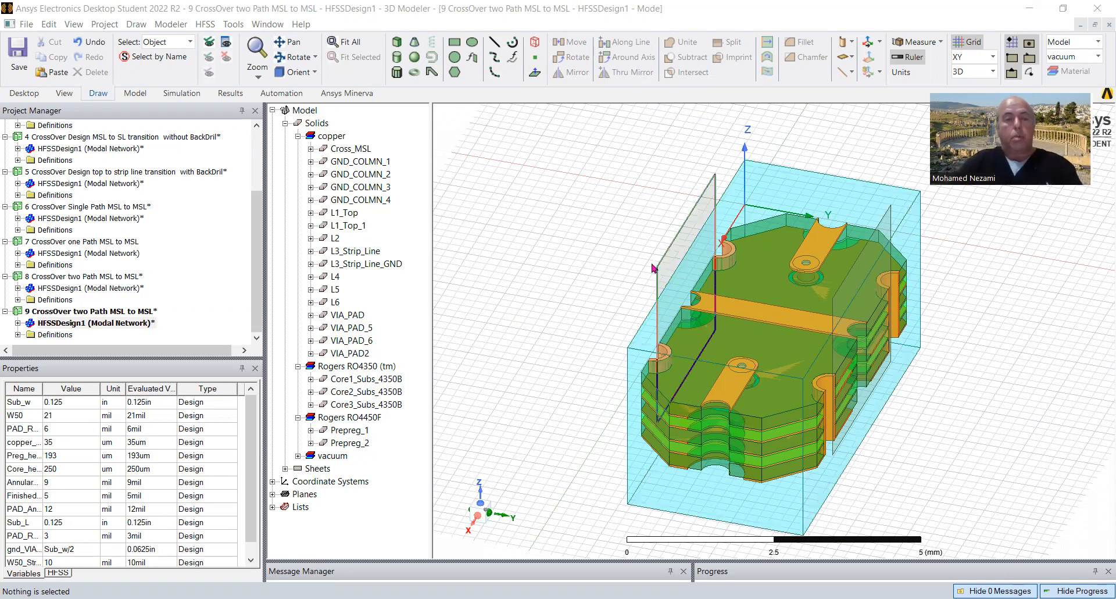
# Examine the two-path MSL-to-MSL crossover model from several angles, including its top traces and edge ground columns
pyautogui.click(295, 57)
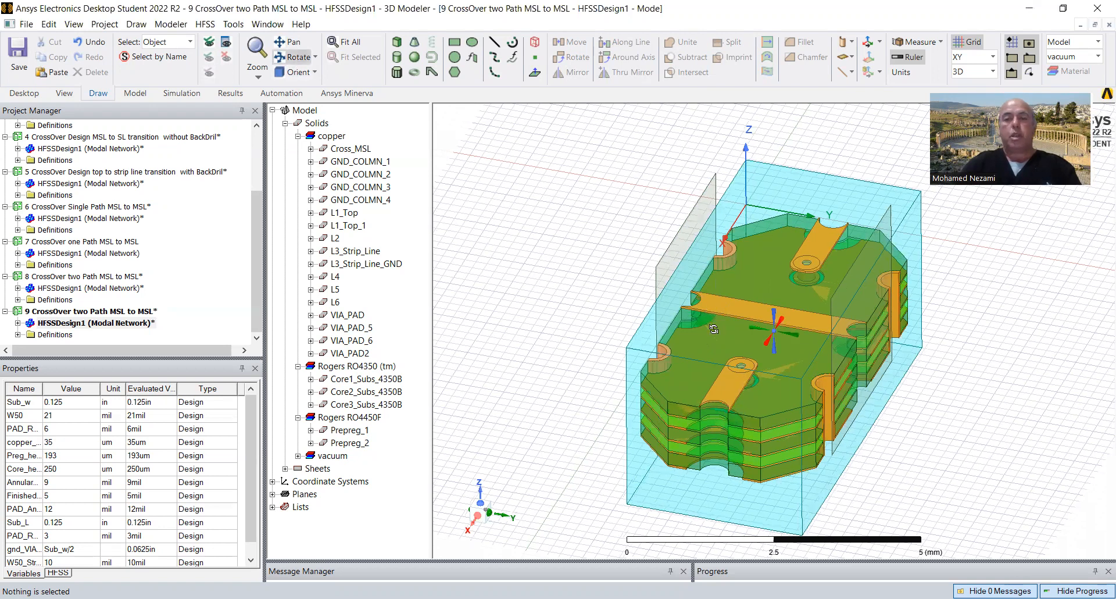
pyautogui.moveTo(712, 325); pyautogui.dragTo(612, 298)
pyautogui.scroll(1, 791, 301)
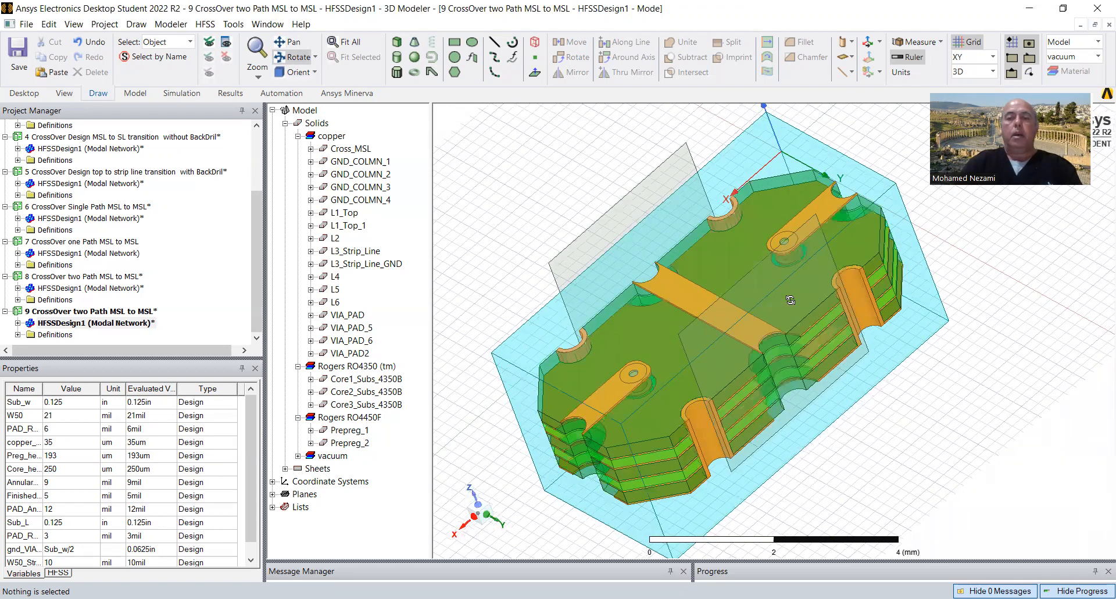
pyautogui.moveTo(822, 332); pyautogui.dragTo(835, 277)
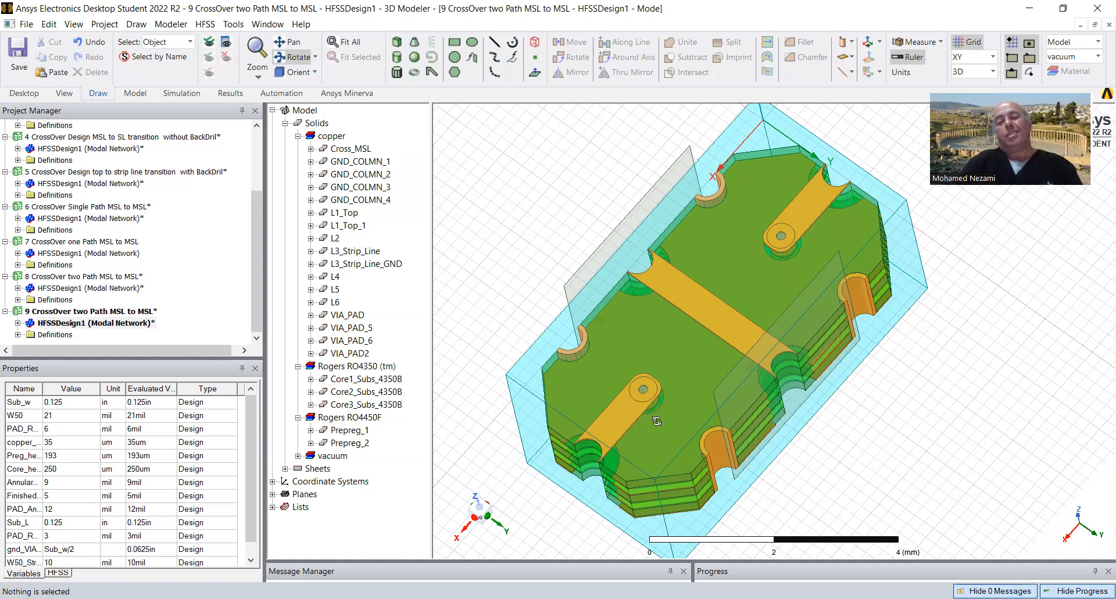
pyautogui.moveTo(683, 401); pyautogui.dragTo(489, 252)
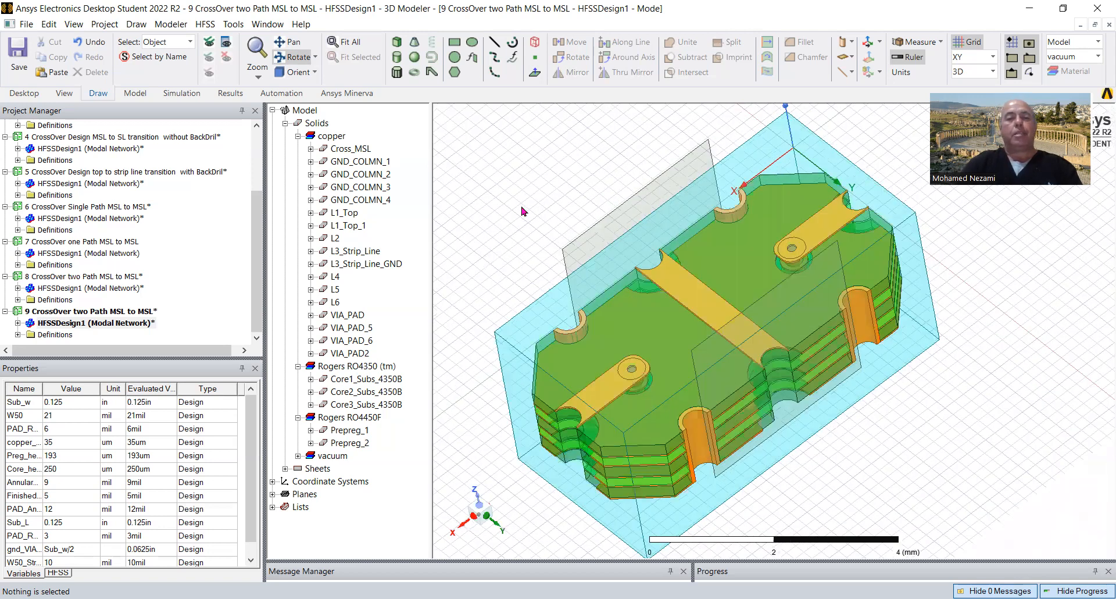
# Hide the bottom Core3_Subs_4350B substrate and the RAD air box around the crossover model
pyautogui.click(636, 335)
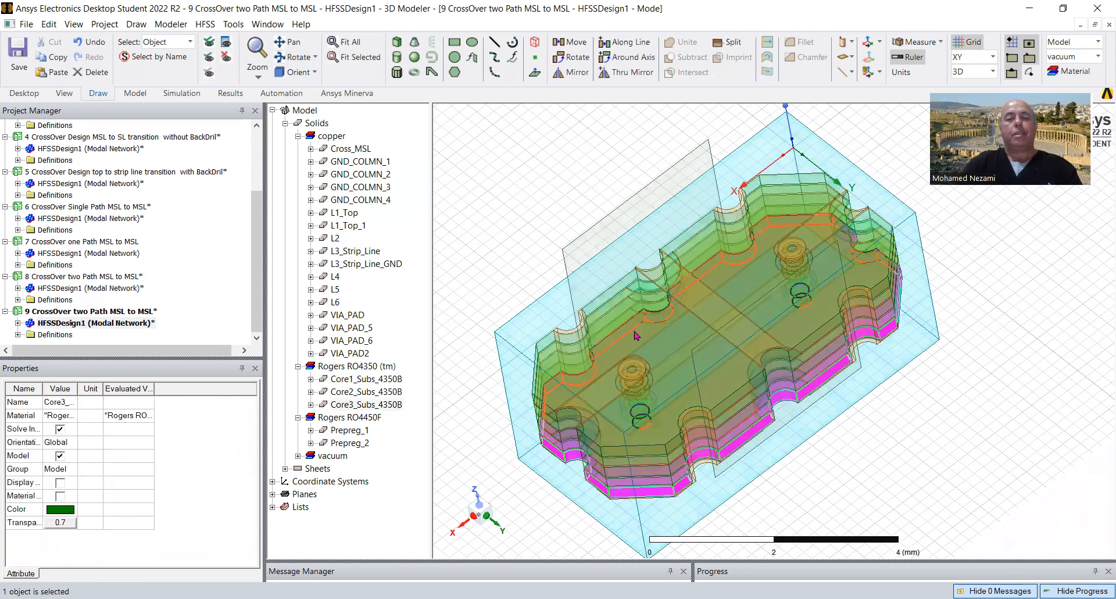
pyautogui.click(632, 335)
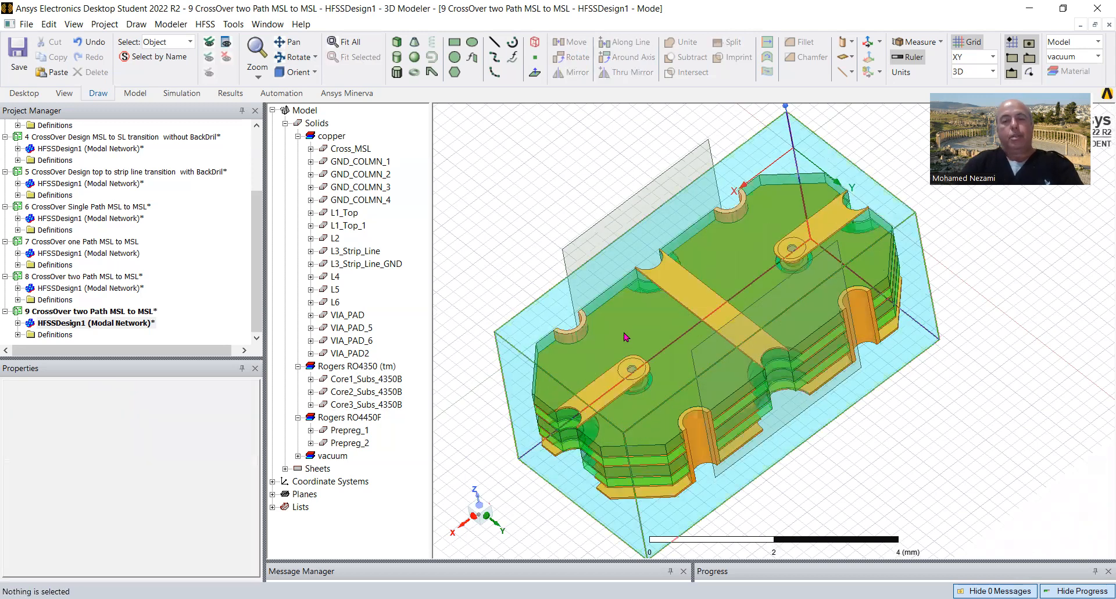
pyautogui.click(625, 335)
pyautogui.click(611, 302)
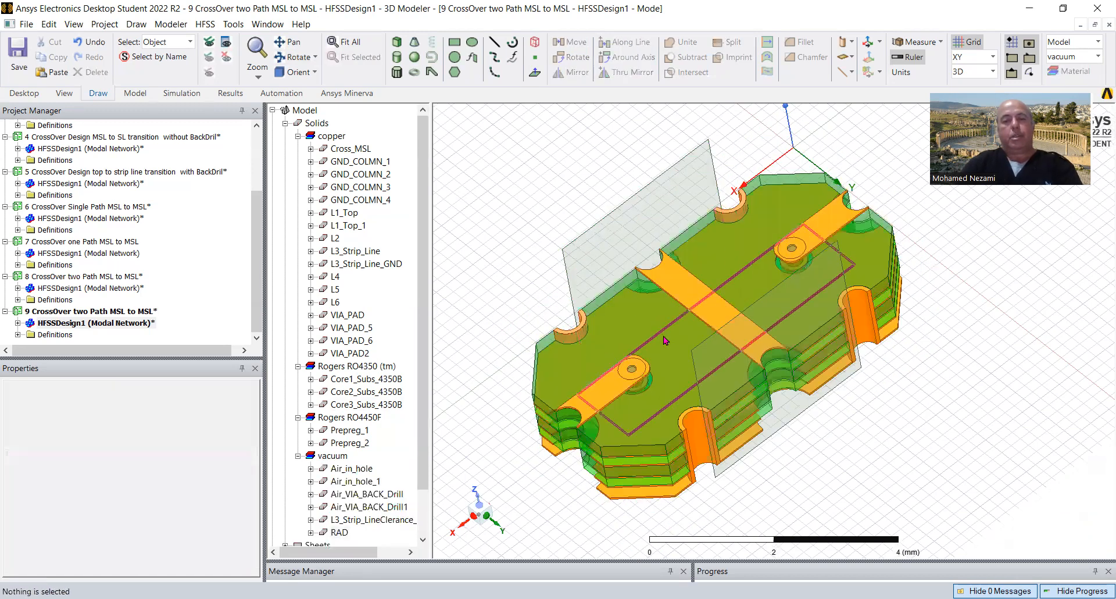
# Hide the upper board layers one after another until the L3 strip line and its surrounding ground are exposed
pyautogui.click(651, 337)
pyautogui.keyDown('ctrl'); pyautogui.click(633, 328); pyautogui.keyUp('ctrl')
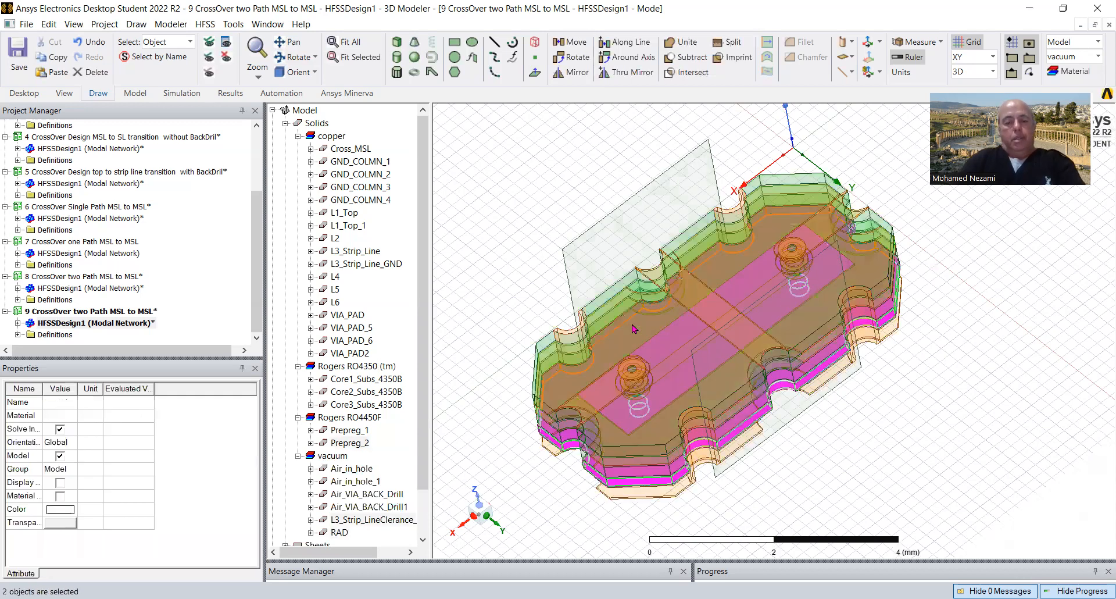
pyautogui.click(635, 330)
pyautogui.click(636, 332)
pyautogui.click(638, 336)
pyautogui.click(637, 336)
pyautogui.click(638, 336)
pyautogui.click(637, 336)
pyautogui.click(637, 336)
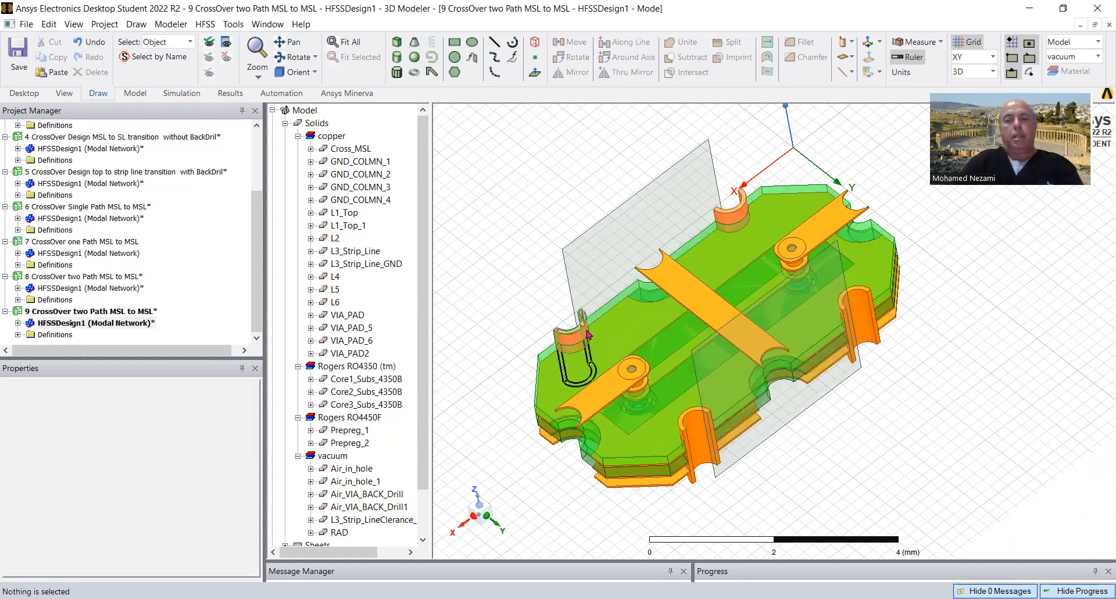
pyautogui.click(629, 343)
pyautogui.click(629, 342)
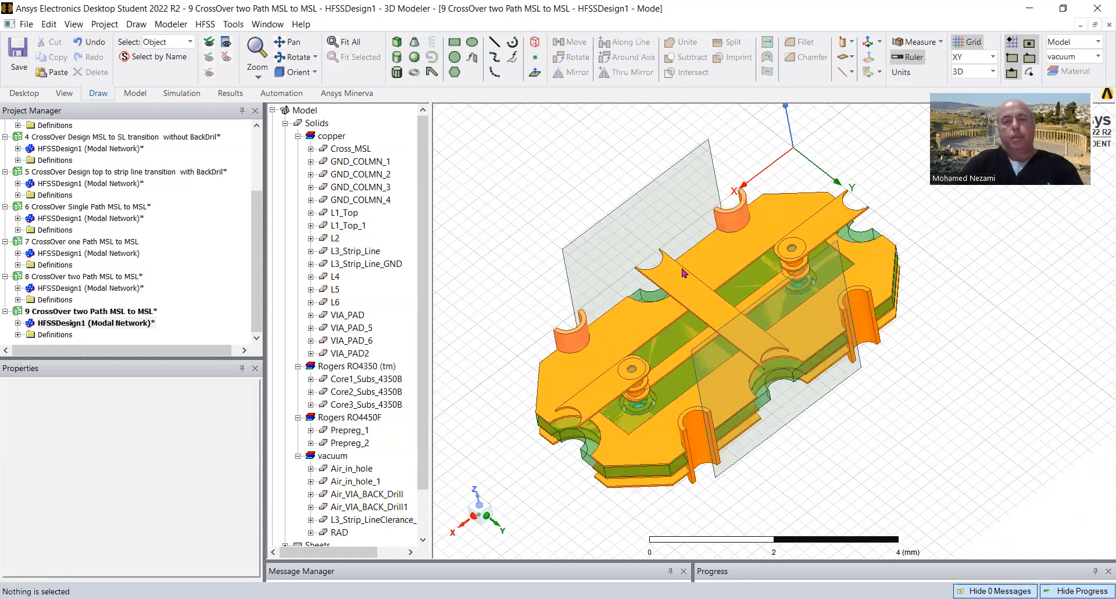
# Examine the exposed L3 strip line, its signal vias and the crossing top trace from close up and different angles
pyautogui.click(295, 57)
pyautogui.moveTo(719, 342); pyautogui.dragTo(669, 391)
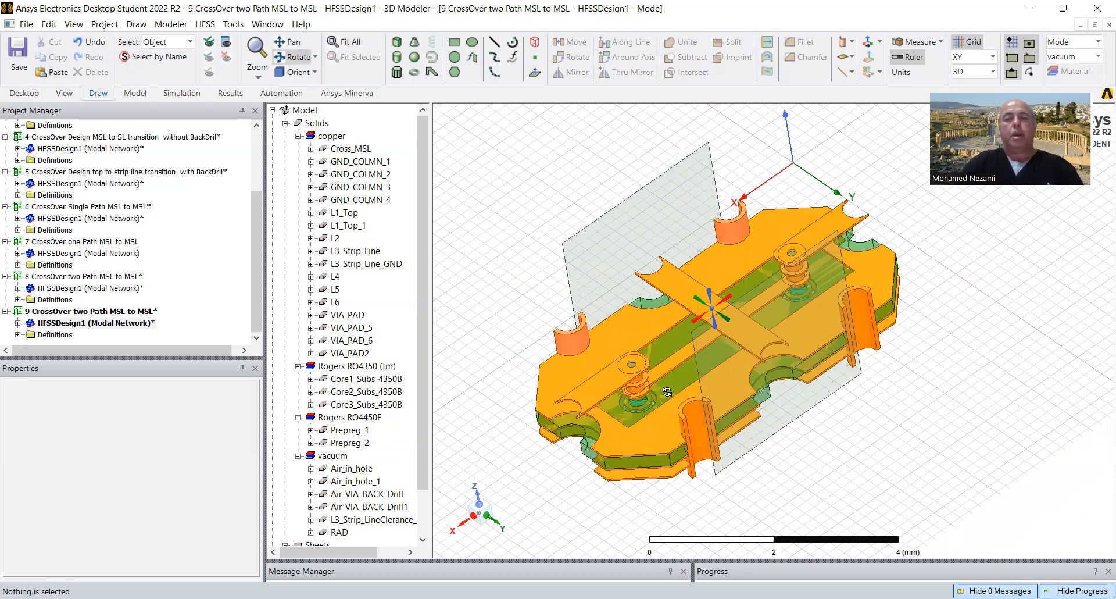
pyautogui.scroll(2, 564, 413)
pyautogui.scroll(2, 598, 410)
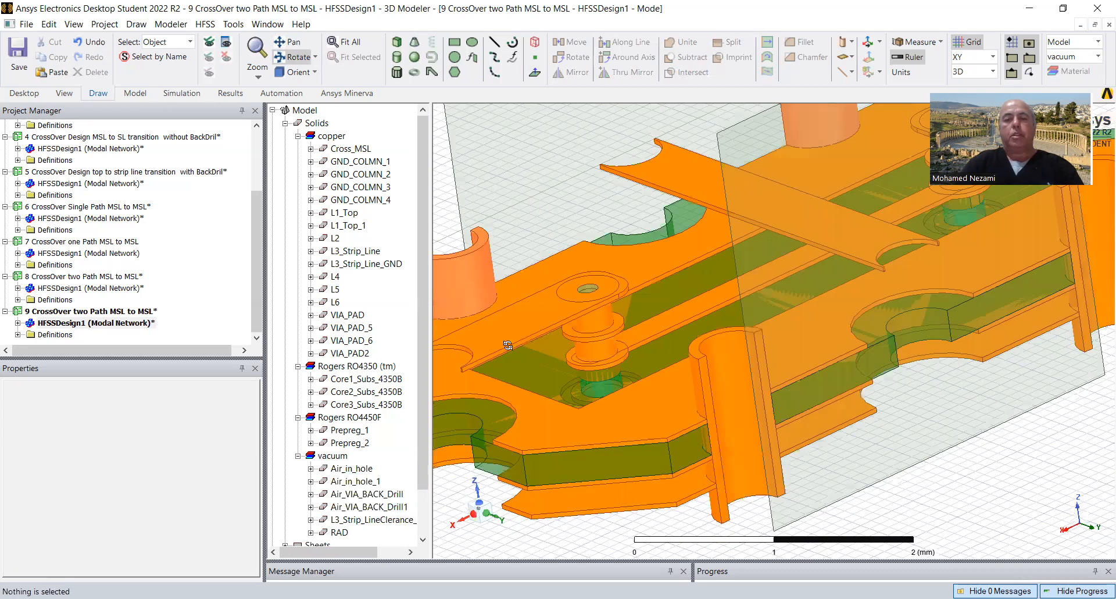
pyautogui.scroll(2, 640, 361)
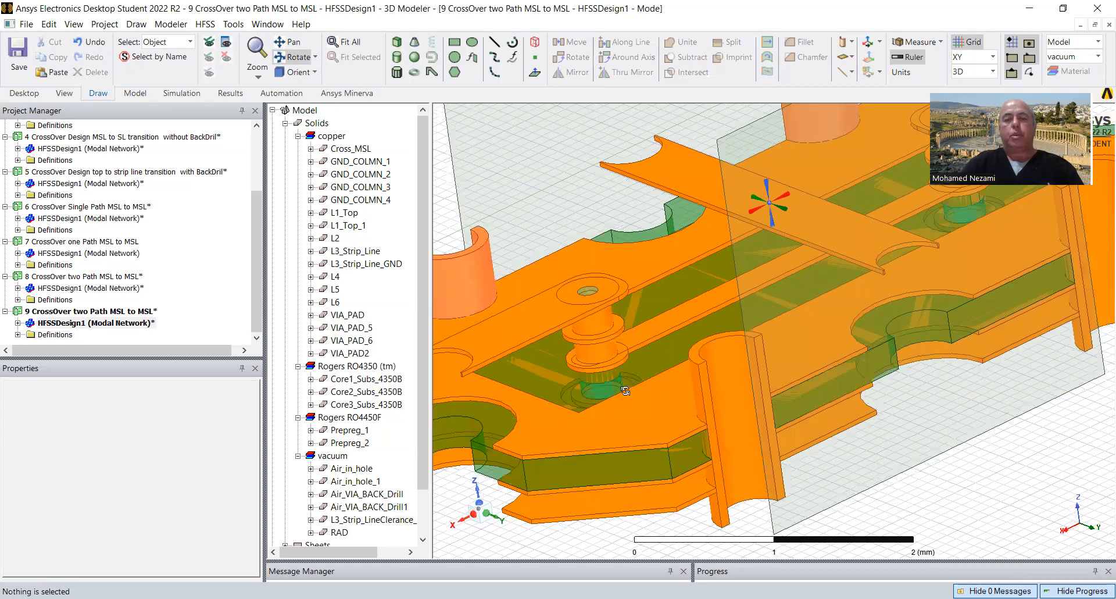
pyautogui.scroll(2, 627, 391)
pyautogui.scroll(-2, 788, 335)
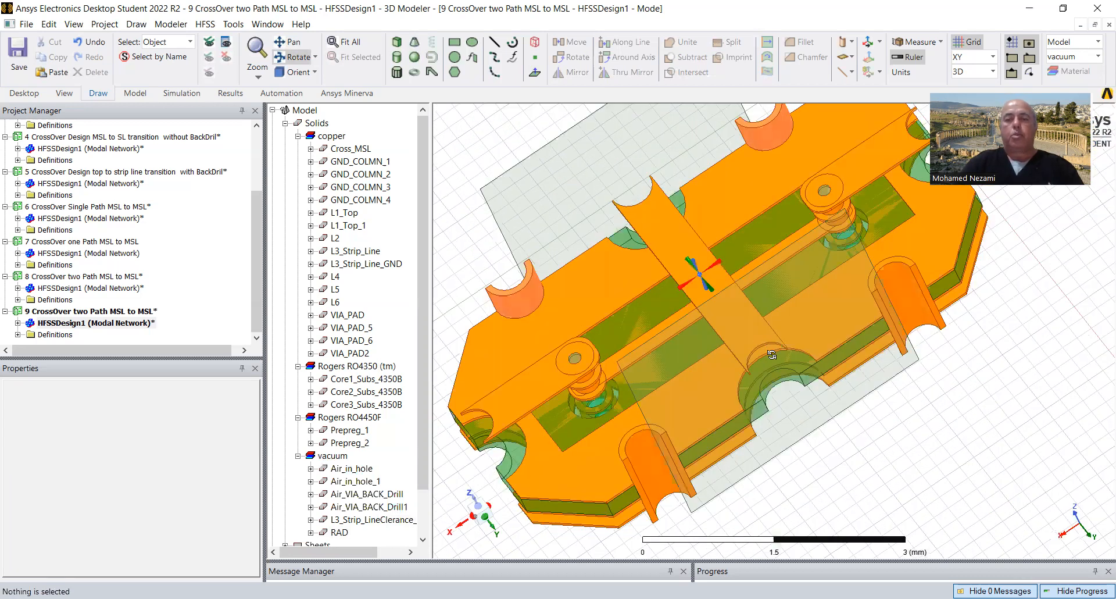
pyautogui.moveTo(853, 246)
pyautogui.mouseDown()
pyautogui.moveTo(846, 186)
pyautogui.moveTo(881, 164)
pyautogui.moveTo(859, 242)
pyautogui.moveTo(915, 280)
pyautogui.mouseUp()
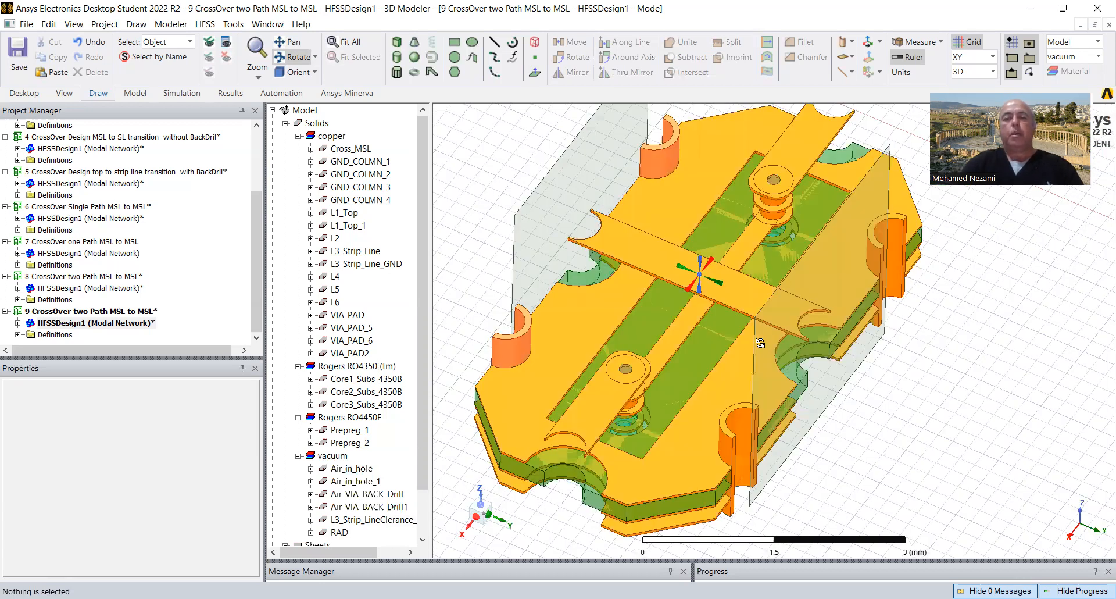
pyautogui.scroll(-1, 749, 348)
pyautogui.scroll(-1, 753, 342)
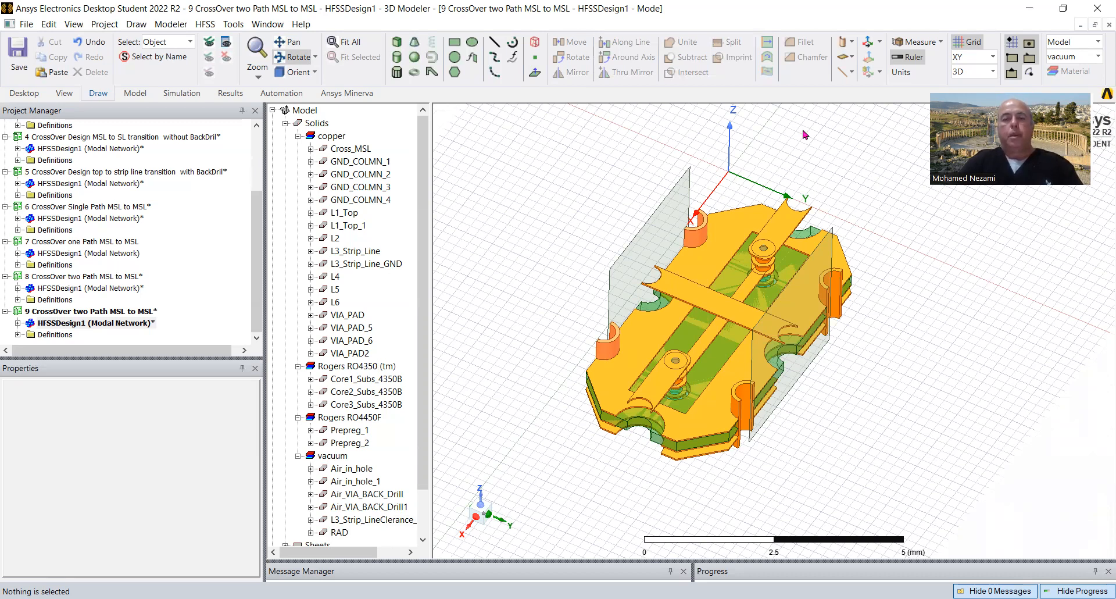
# Switch to the cross over designs file in Presentations and start its slide show
pyautogui.hotkey('alt', 'Tab')
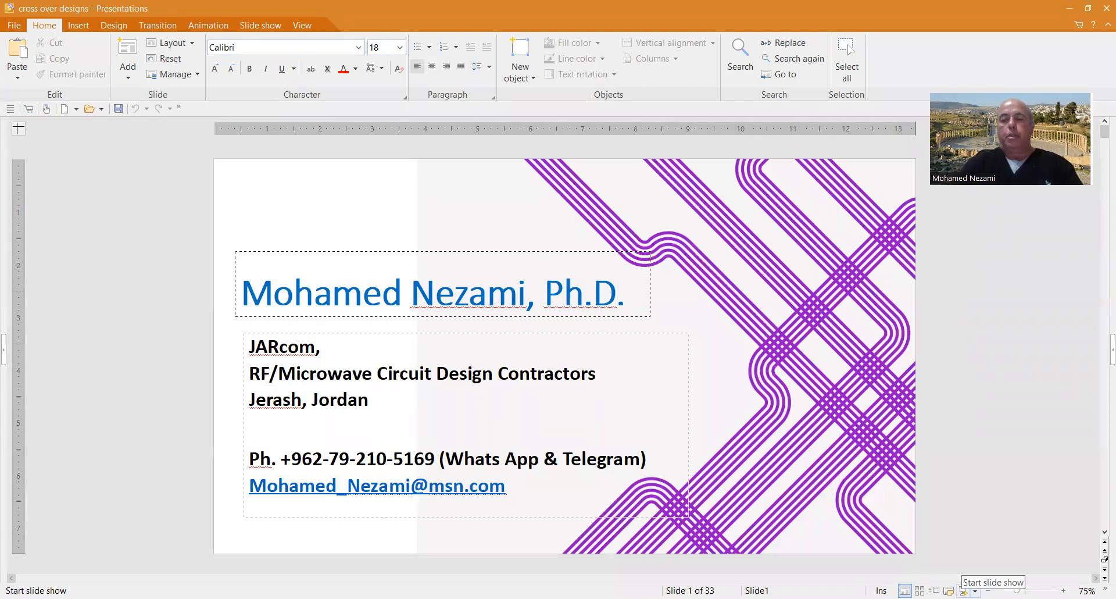
pyautogui.click(963, 590)
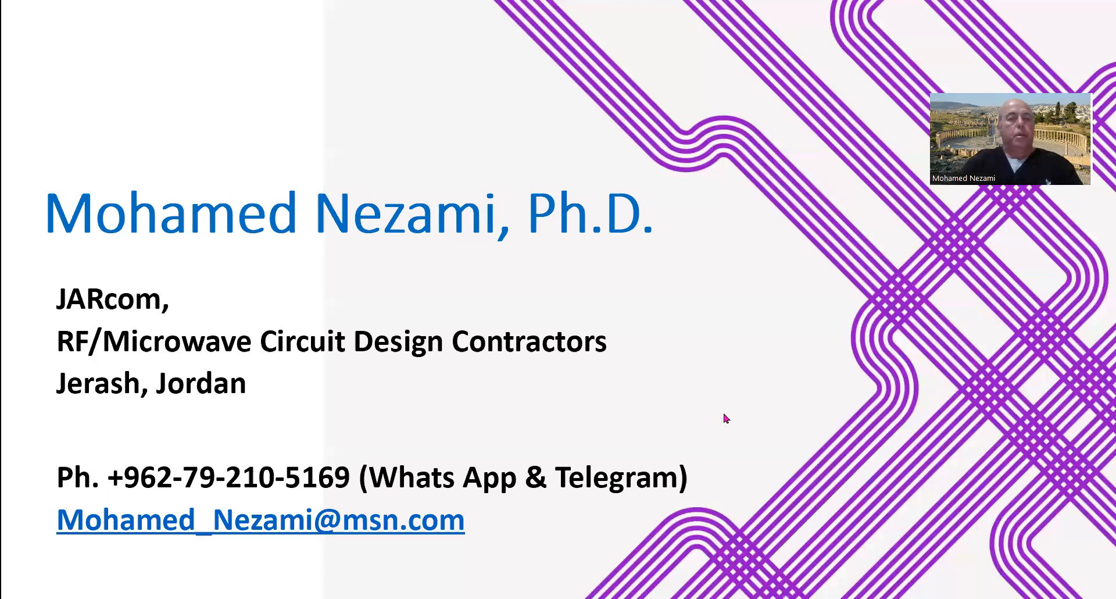
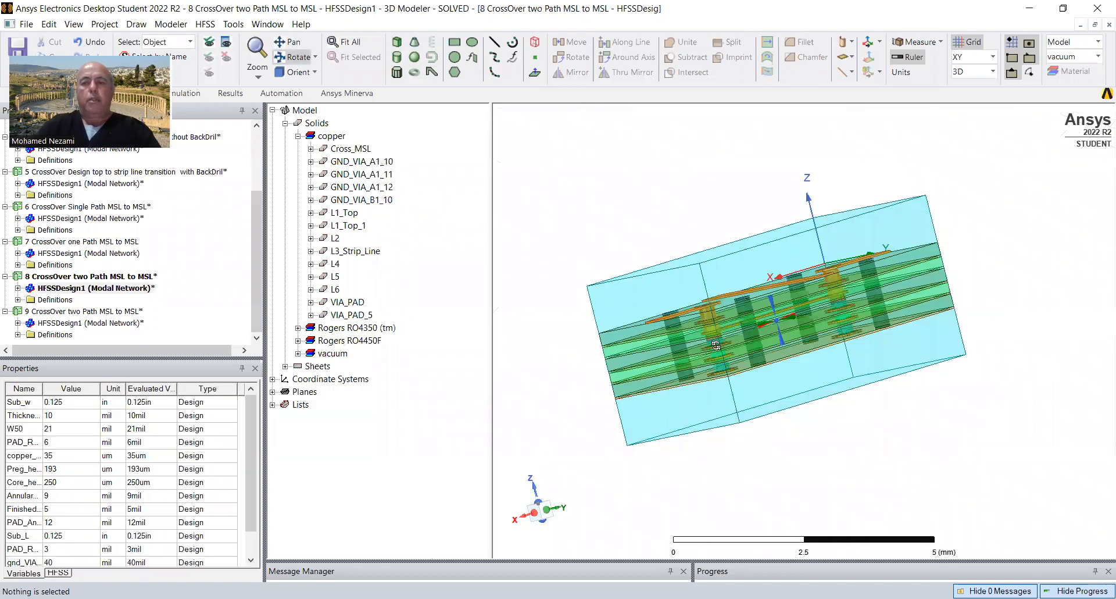
# In the 8 CrossOver design, select L1_Top, L1_Top_1, L3_Strip_Line, VIA_PAD and VIA_PAD_5 together to highlight the buried signal path
pyautogui.moveTo(716, 345); pyautogui.dragTo(713, 372)
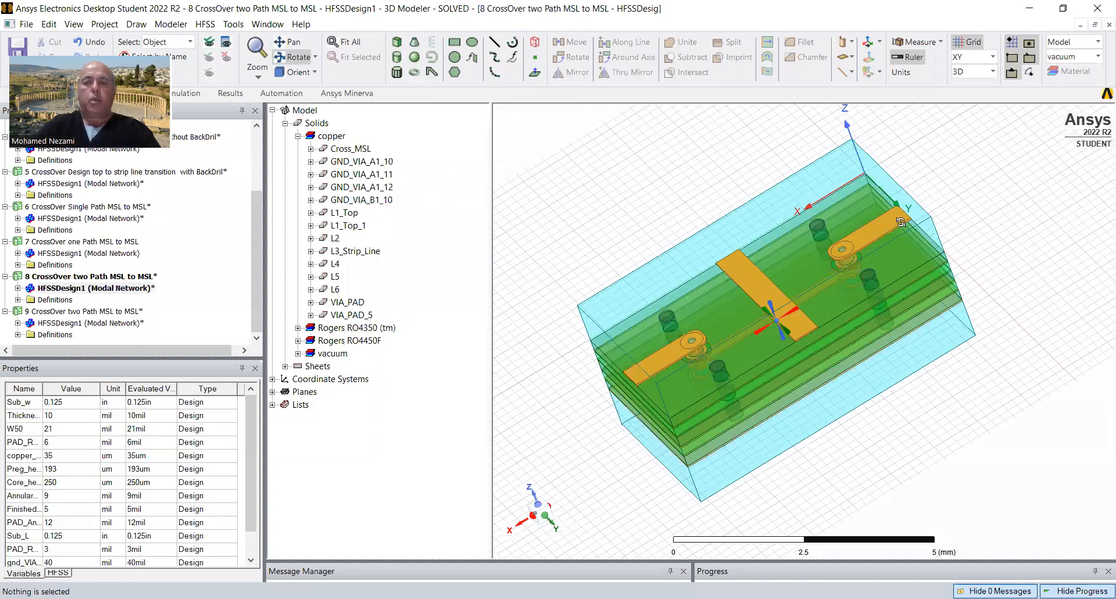
pyautogui.moveTo(791, 348); pyautogui.dragTo(855, 312)
pyautogui.click(343, 215)
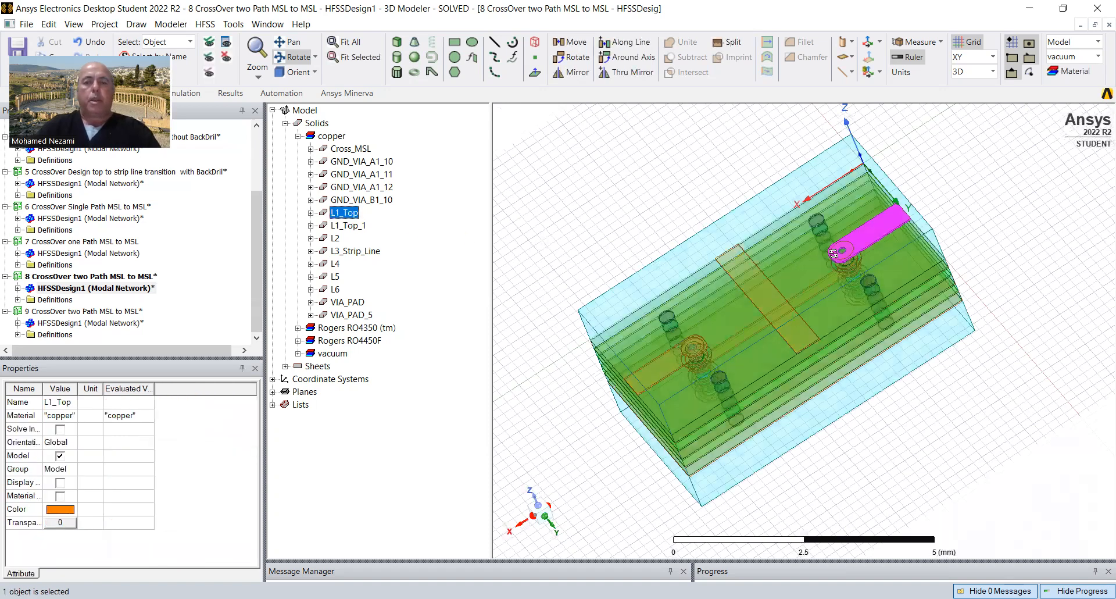
pyautogui.keyDown('ctrl'); pyautogui.click(356, 228); pyautogui.keyUp('ctrl')
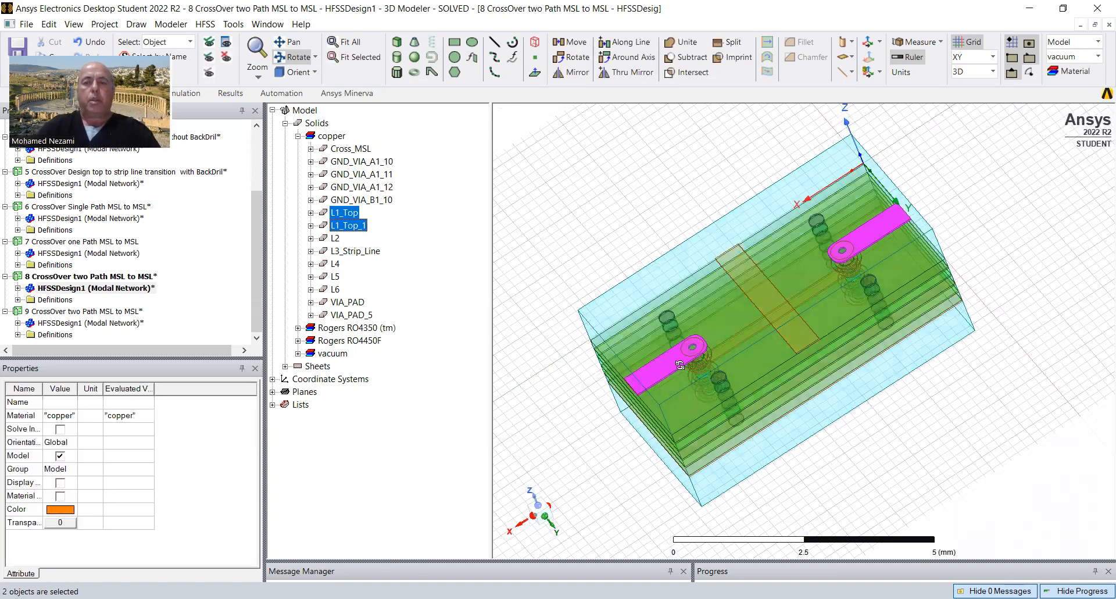
pyautogui.keyDown('ctrl'); pyautogui.click(350, 252); pyautogui.keyUp('ctrl')
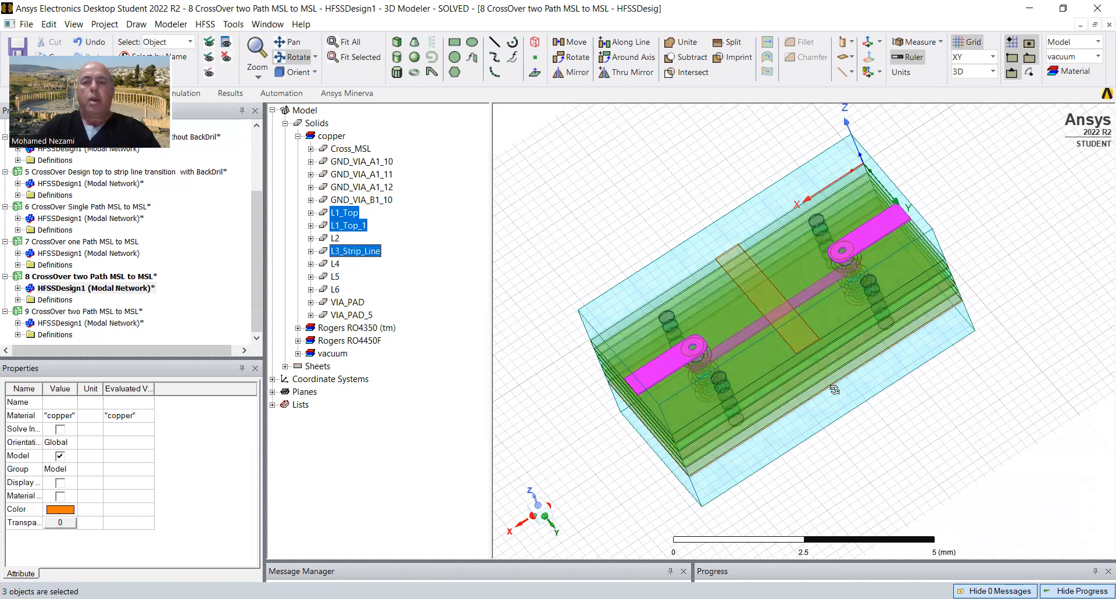
pyautogui.moveTo(812, 358); pyautogui.dragTo(867, 313)
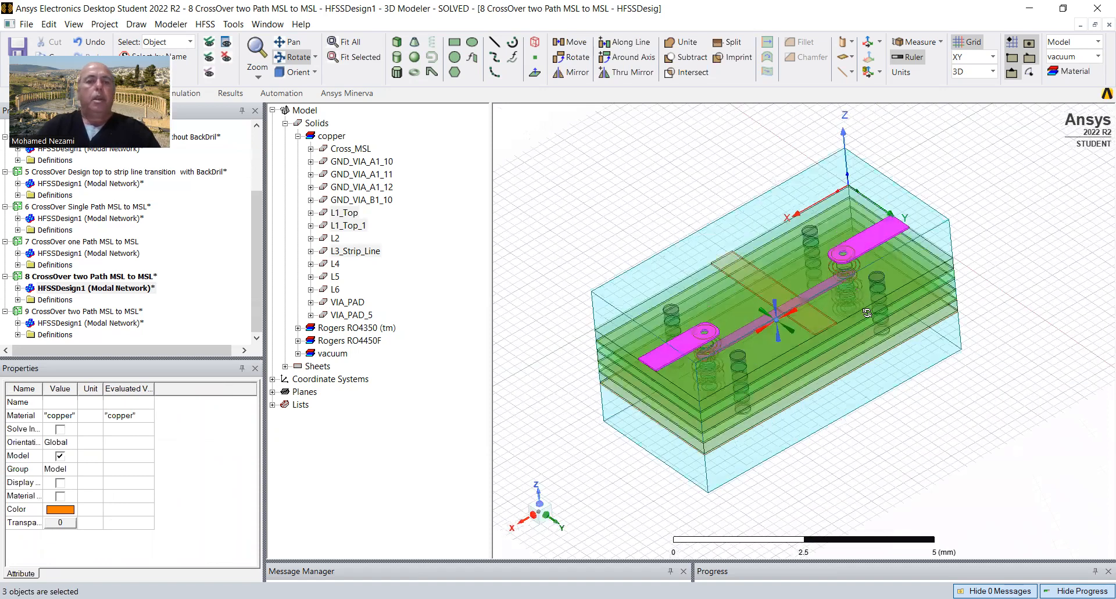
pyautogui.keyDown('ctrl'); pyautogui.click(355, 307); pyautogui.keyUp('ctrl')
pyautogui.keyDown('ctrl'); pyautogui.click(352, 315); pyautogui.keyUp('ctrl')
pyautogui.moveTo(752, 413); pyautogui.dragTo(718, 366)
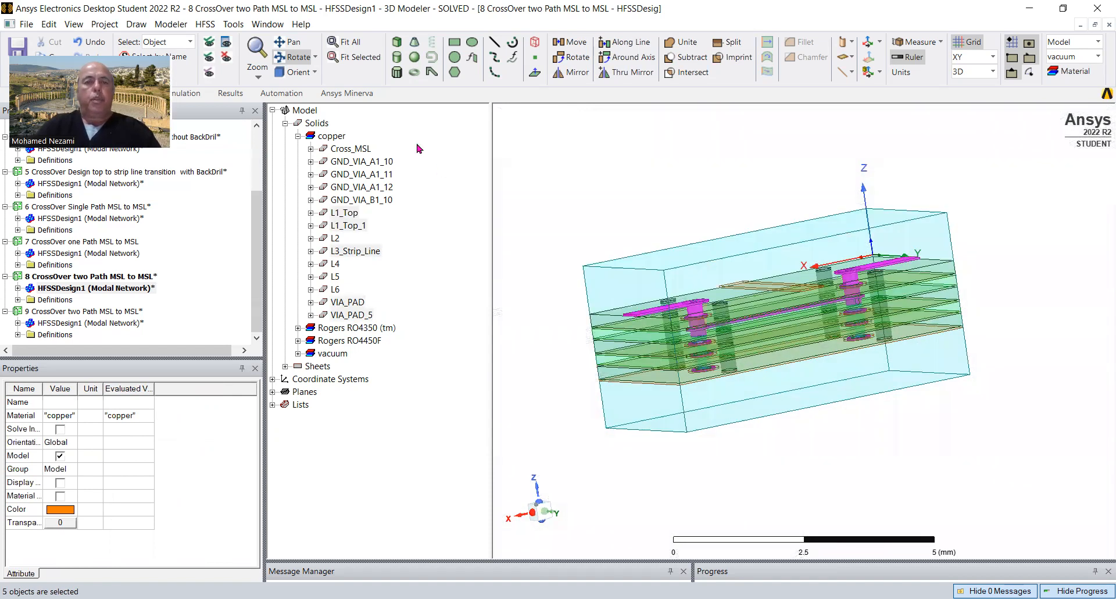
# Examine the highlighted path's layer stack and back-drilled vias in the Front (-X) and Right (-Y) views
pyautogui.click(314, 72)
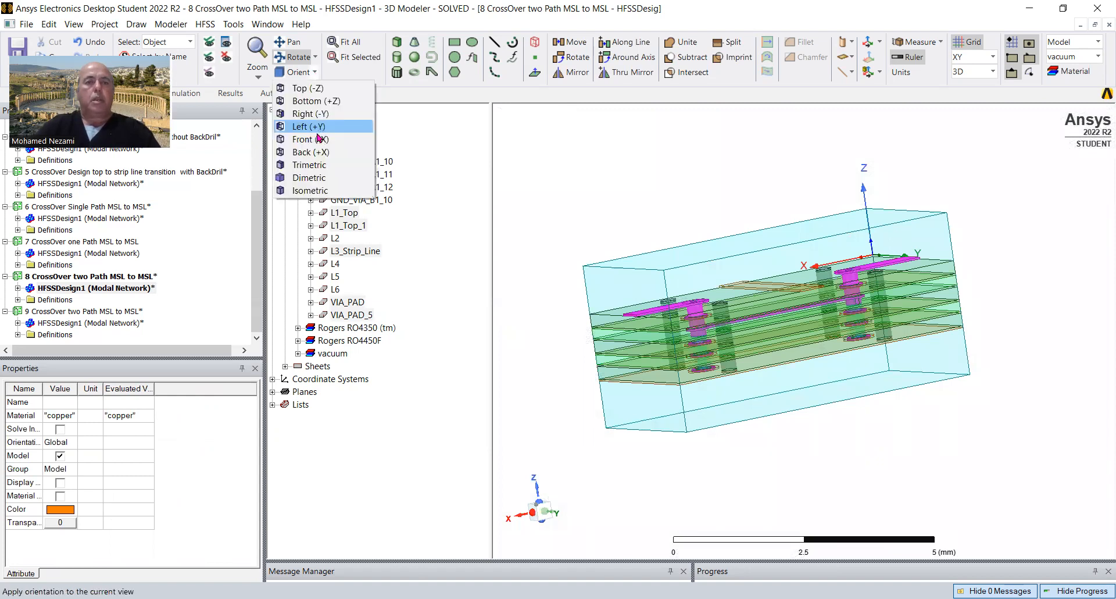
pyautogui.click(316, 143)
pyautogui.scroll(8, 761, 355)
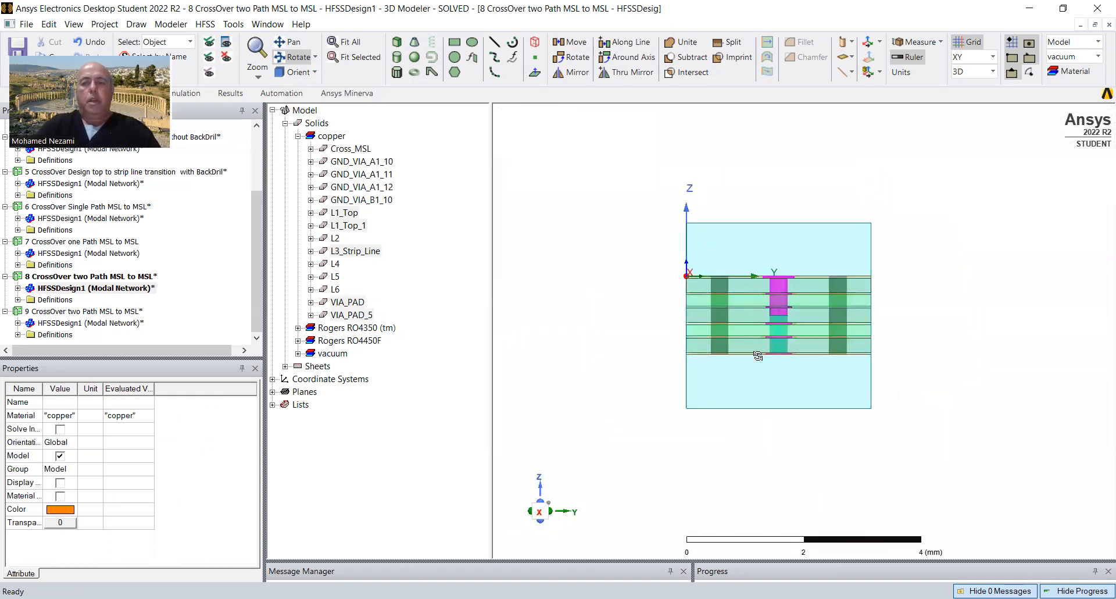
pyautogui.click(315, 72)
pyautogui.click(296, 110)
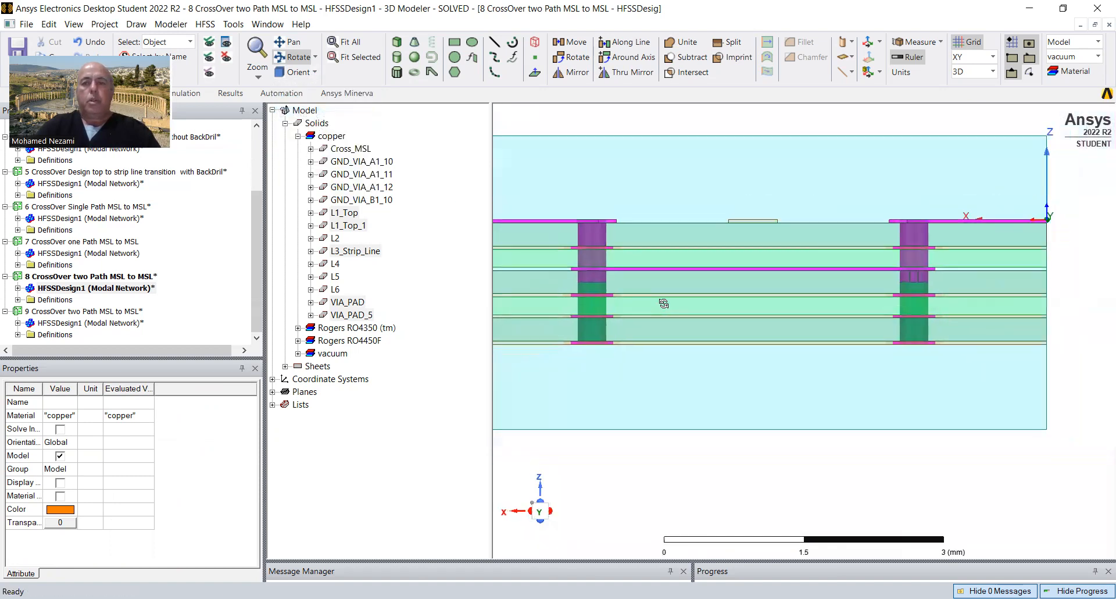
pyautogui.scroll(-5, 756, 306)
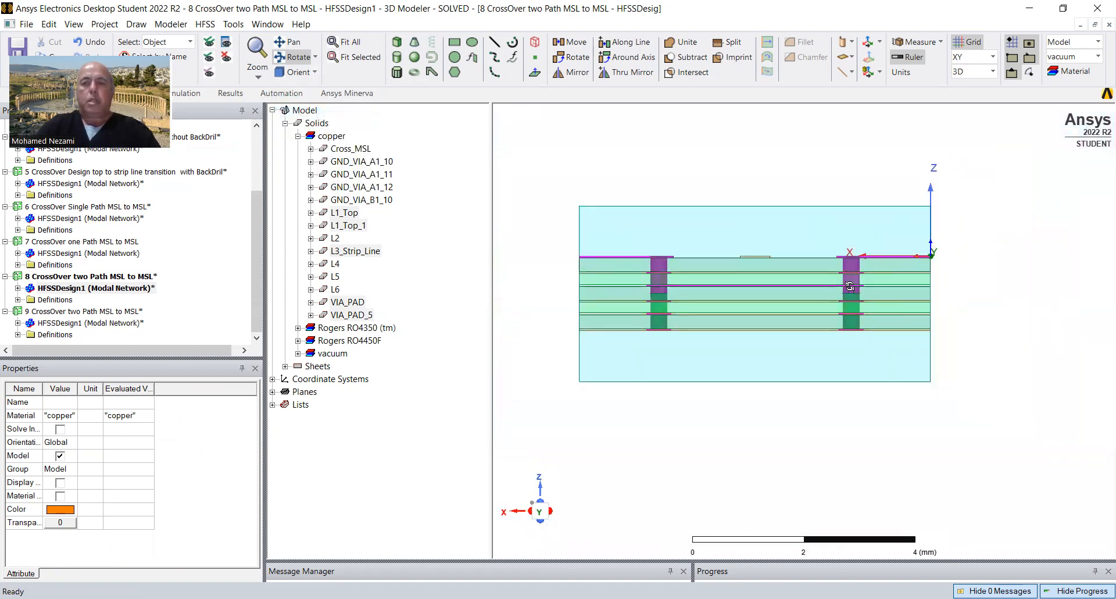
pyautogui.scroll(3, 849, 286)
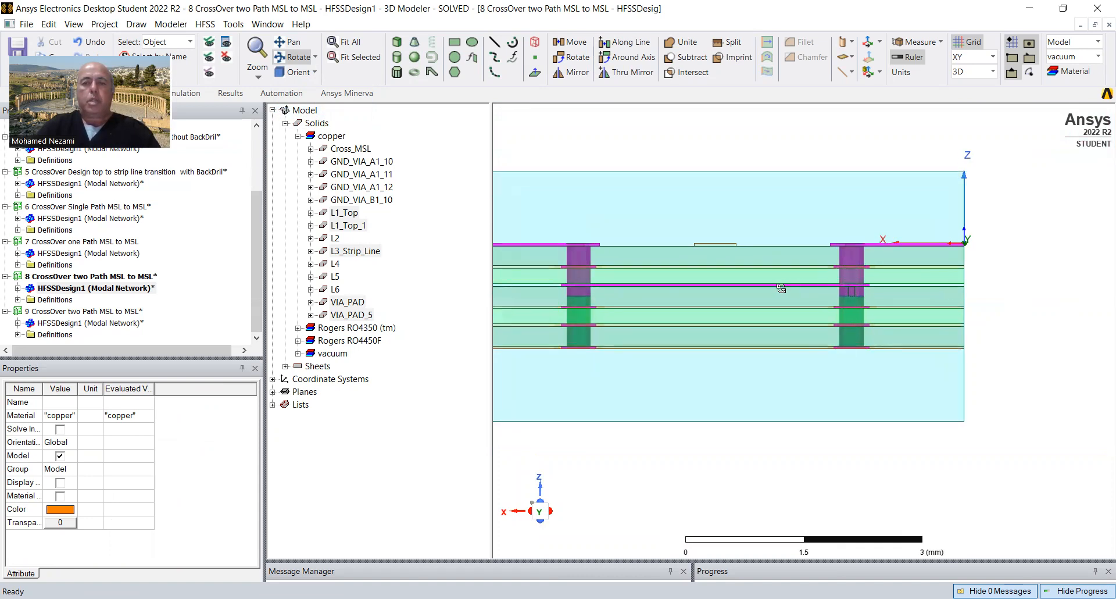
pyautogui.scroll(-2, 735, 286)
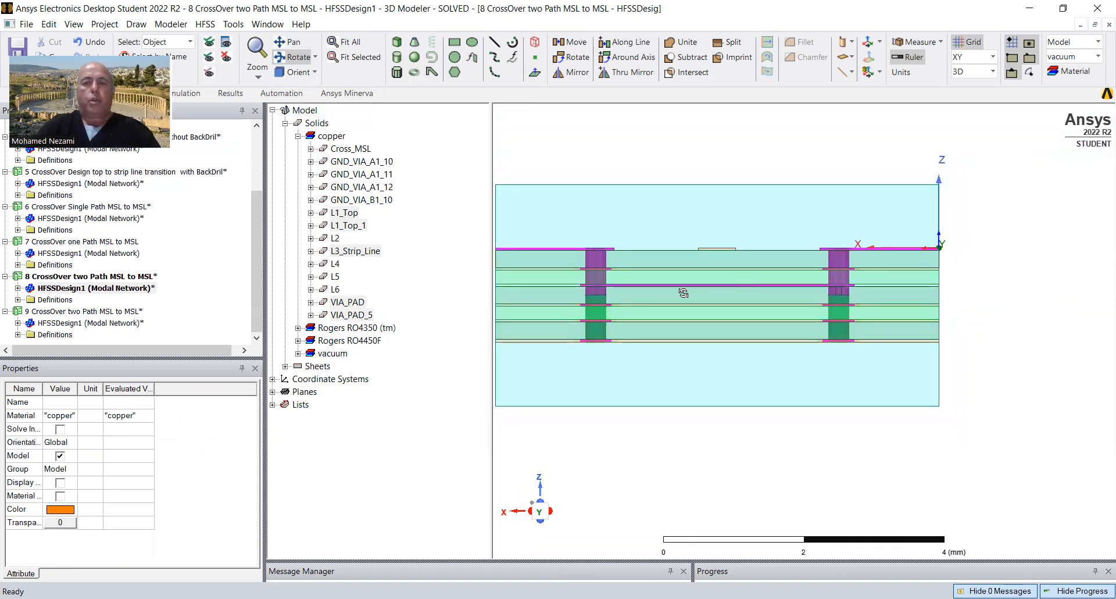
pyautogui.scroll(-3, 683, 292)
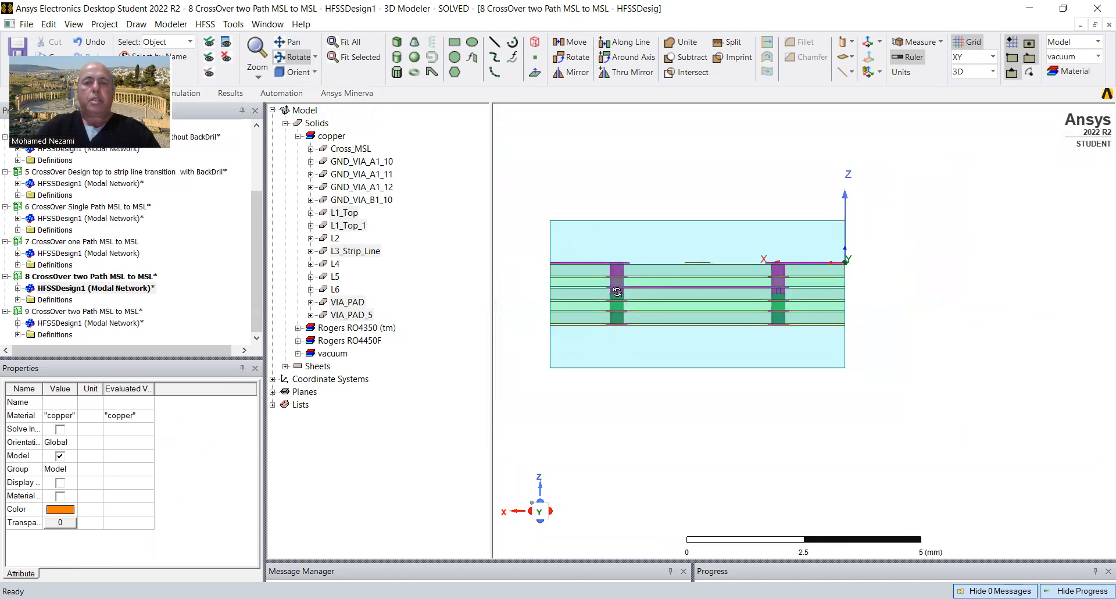
pyautogui.scroll(2, 617, 292)
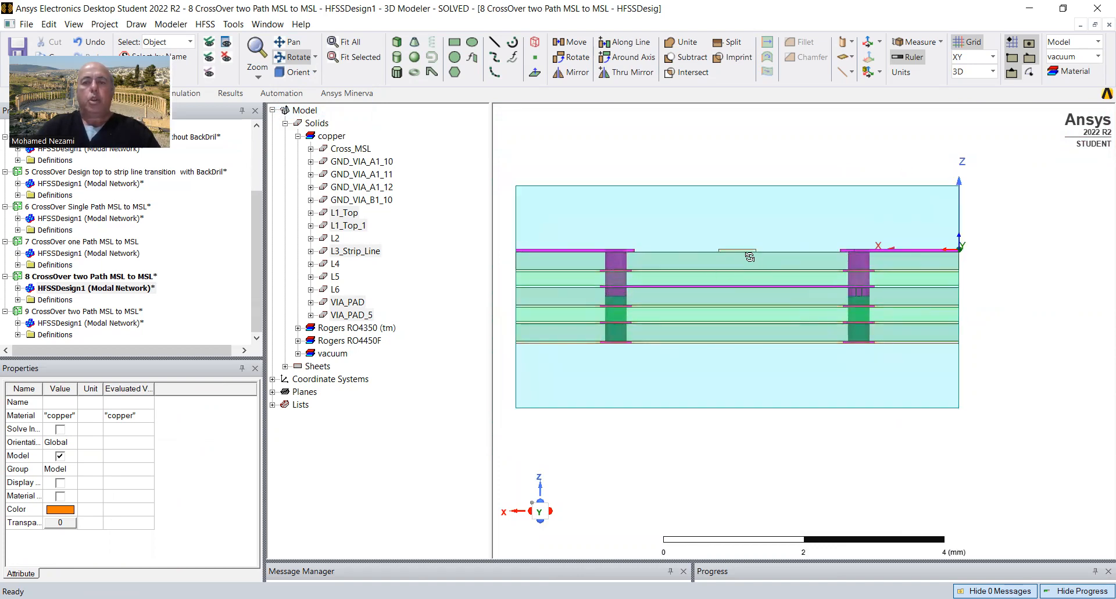
# Add Cross_MSL to the highlighted signal path and show the model in the Right (-Y) view
pyautogui.keyDown('ctrl'); pyautogui.click(344, 150); pyautogui.keyUp('ctrl')
pyautogui.moveTo(639, 192)
pyautogui.mouseDown()
pyautogui.moveTo(616, 289)
pyautogui.moveTo(627, 189)
pyautogui.mouseUp()
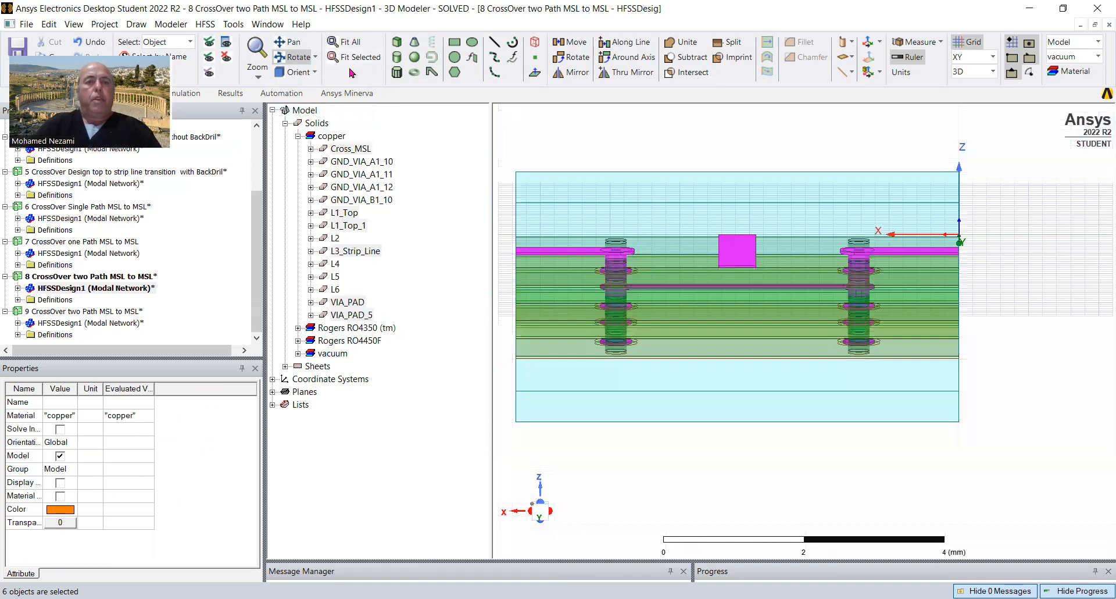
pyautogui.click(315, 72)
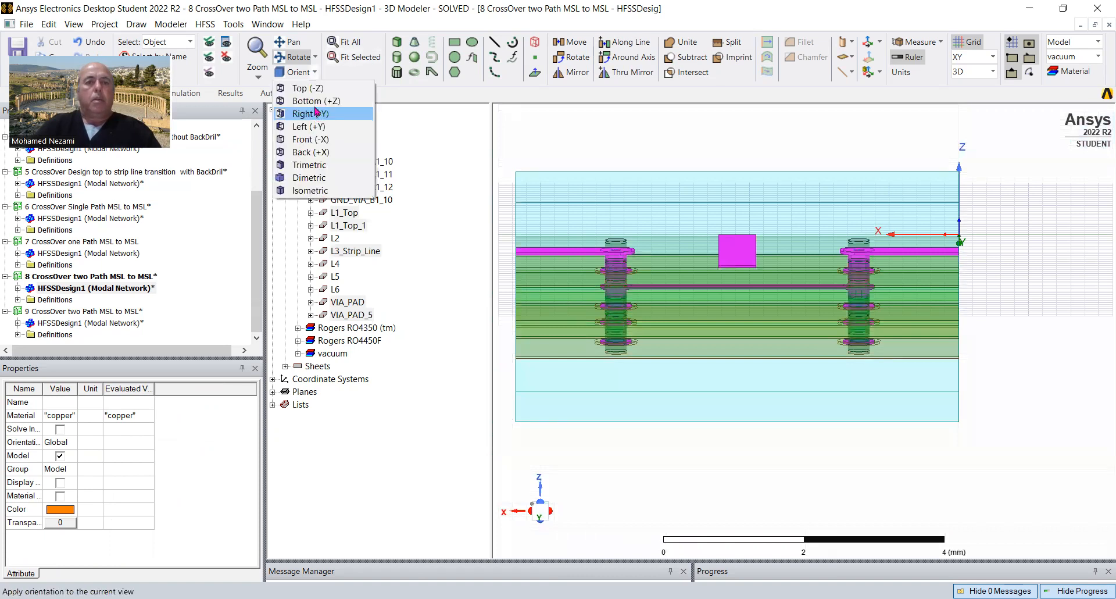
pyautogui.click(314, 110)
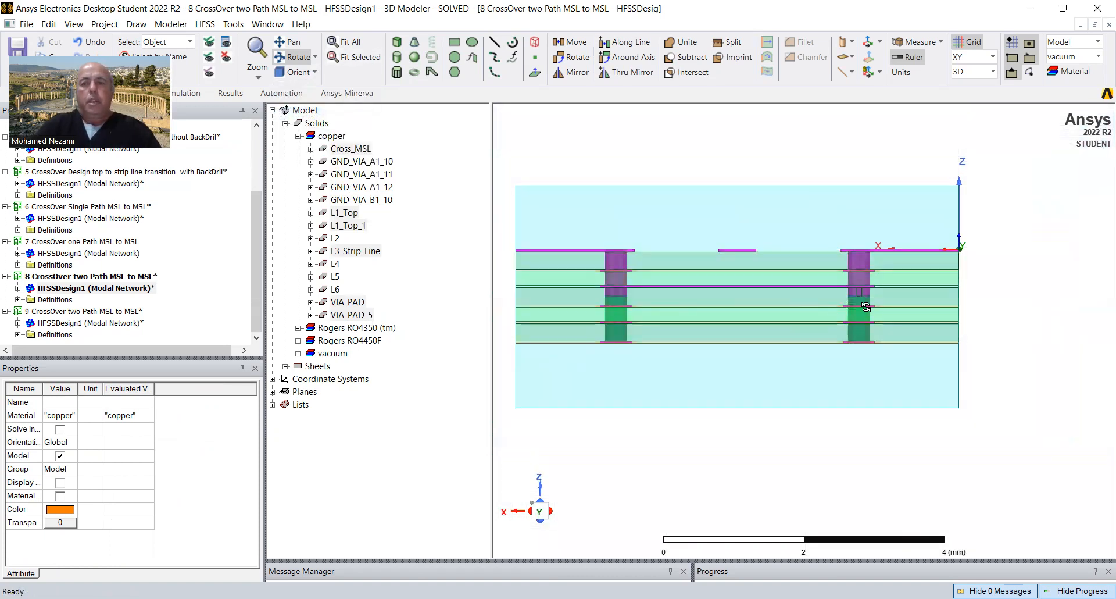
# Examine the back-drilled signal via below the L3 strip line close up in the side view
pyautogui.scroll(4, 860, 328)
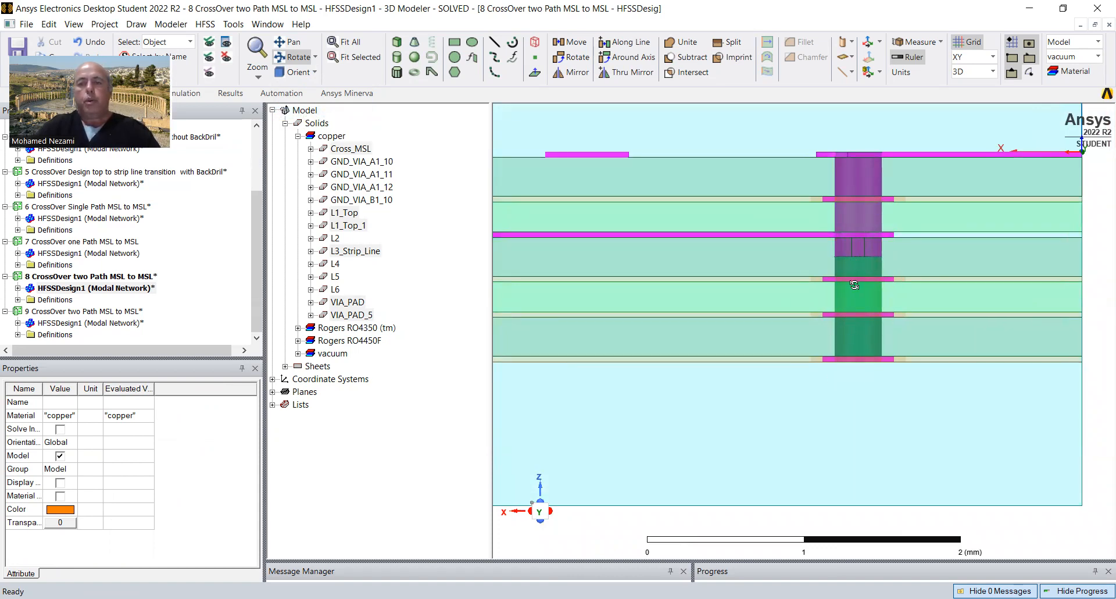
pyautogui.scroll(3, 863, 256)
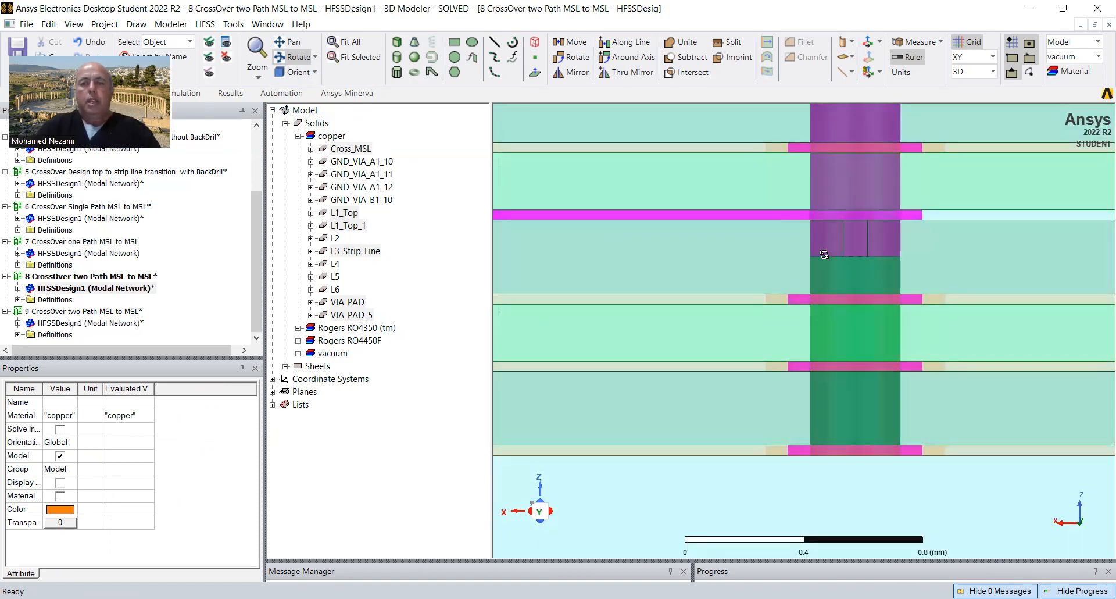
pyautogui.scroll(-4, 881, 286)
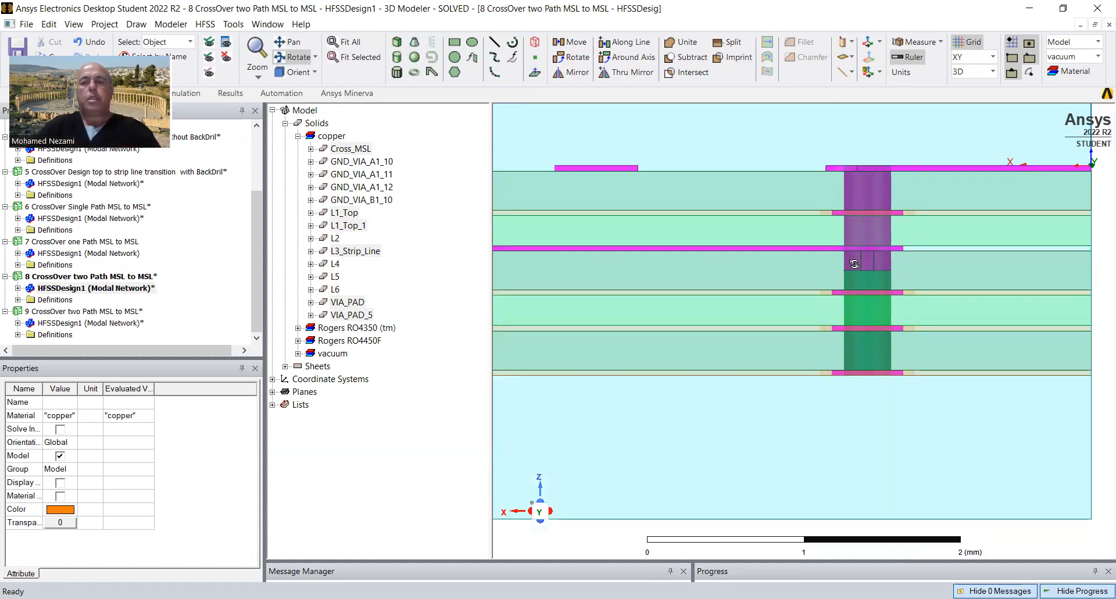
pyautogui.scroll(-3, 838, 275)
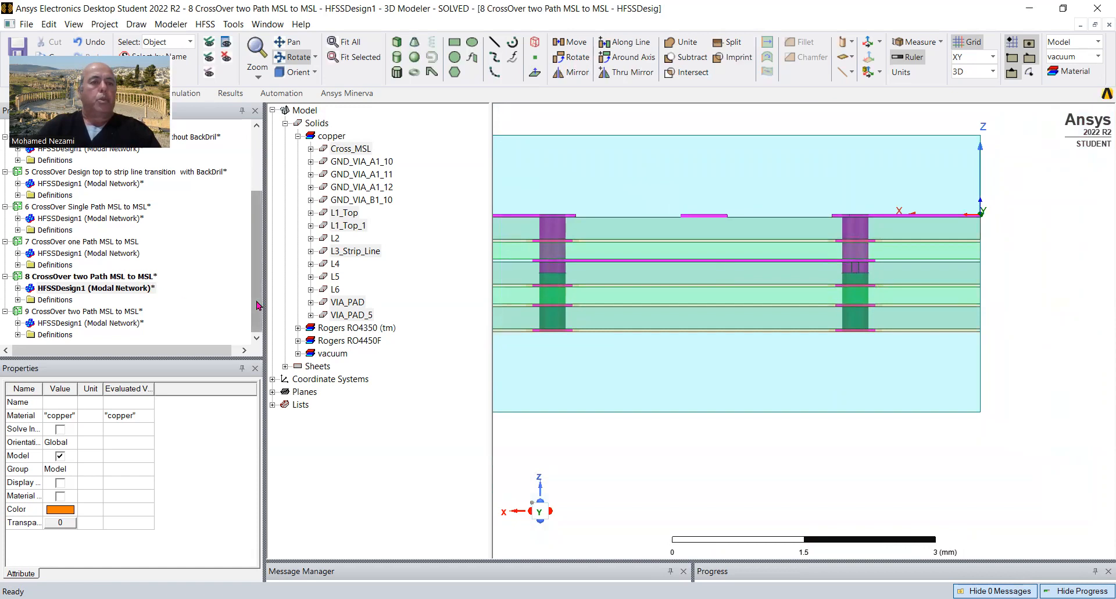
# Open the 7 CrossOver one Path MSL to MSL design and inspect it tilted and in the Front (-X) view
pyautogui.moveTo(258, 305); pyautogui.dragTo(258, 289)
pyautogui.doubleClick(72, 265)
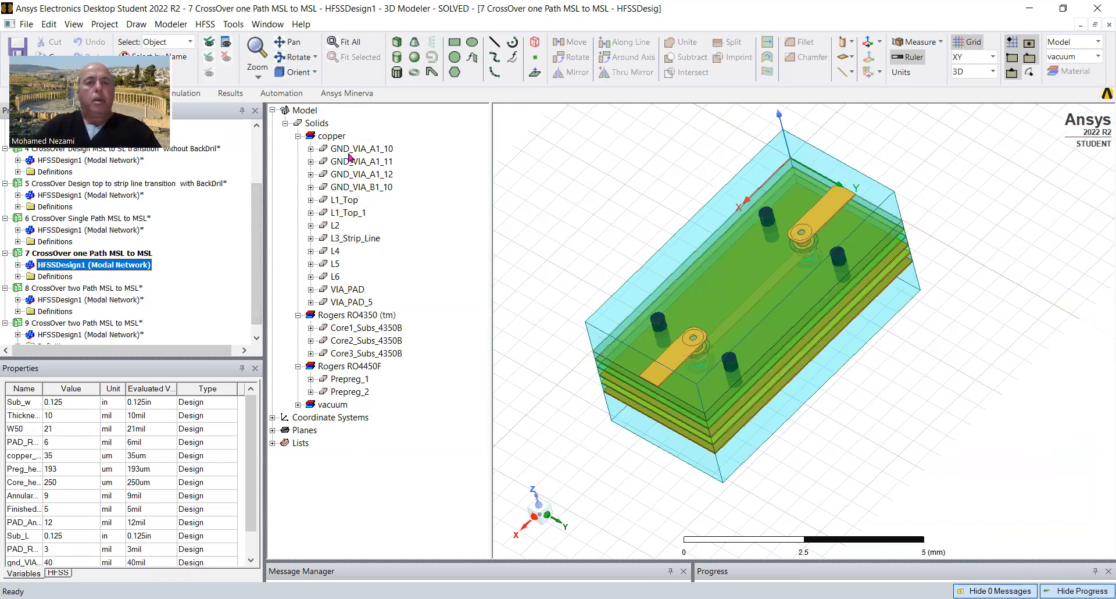
pyautogui.click(356, 199)
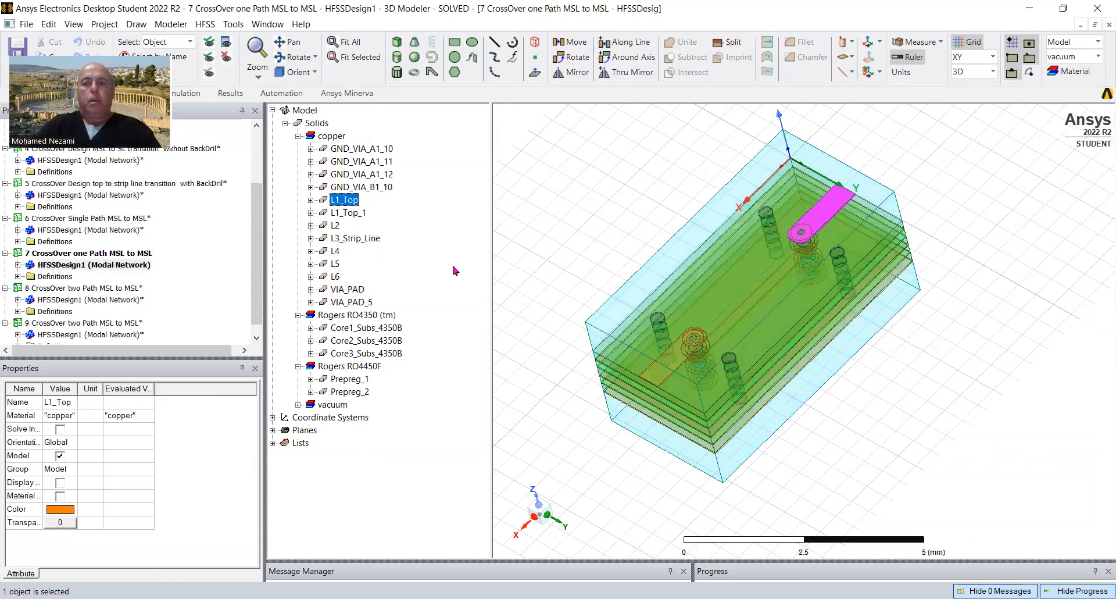
pyautogui.click(600, 160)
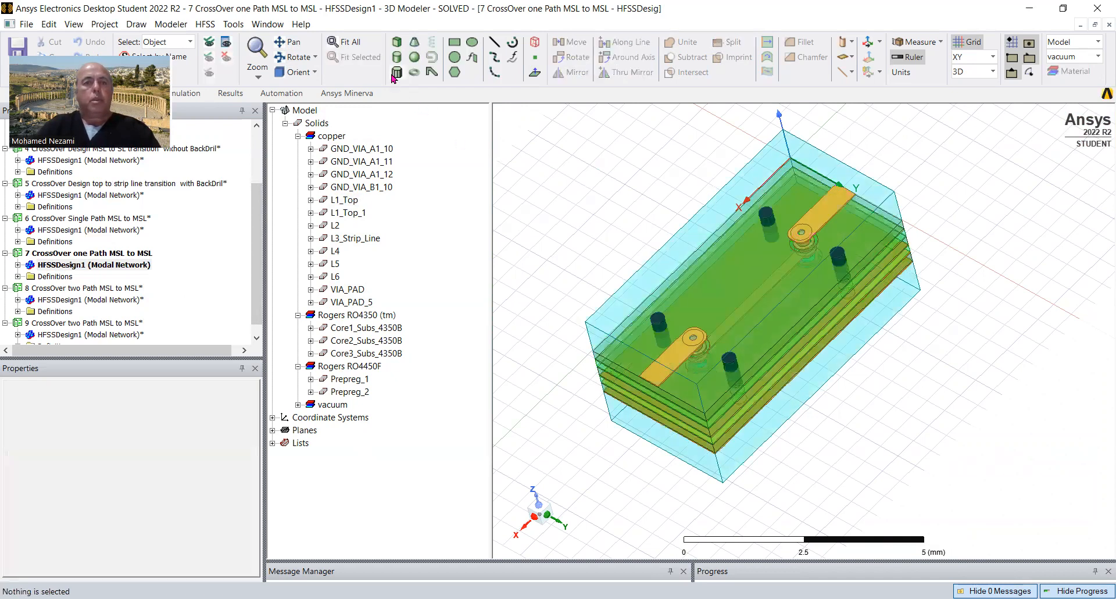
pyautogui.click(294, 57)
pyautogui.moveTo(721, 293)
pyautogui.mouseDown()
pyautogui.moveTo(679, 289)
pyautogui.moveTo(757, 276)
pyautogui.mouseUp()
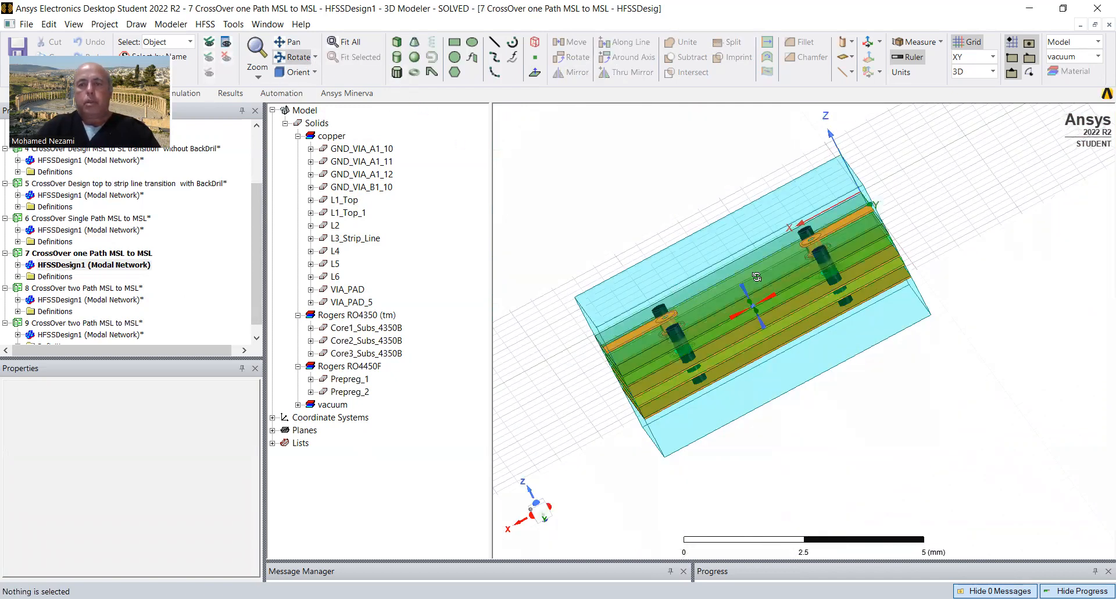
pyautogui.click(315, 72)
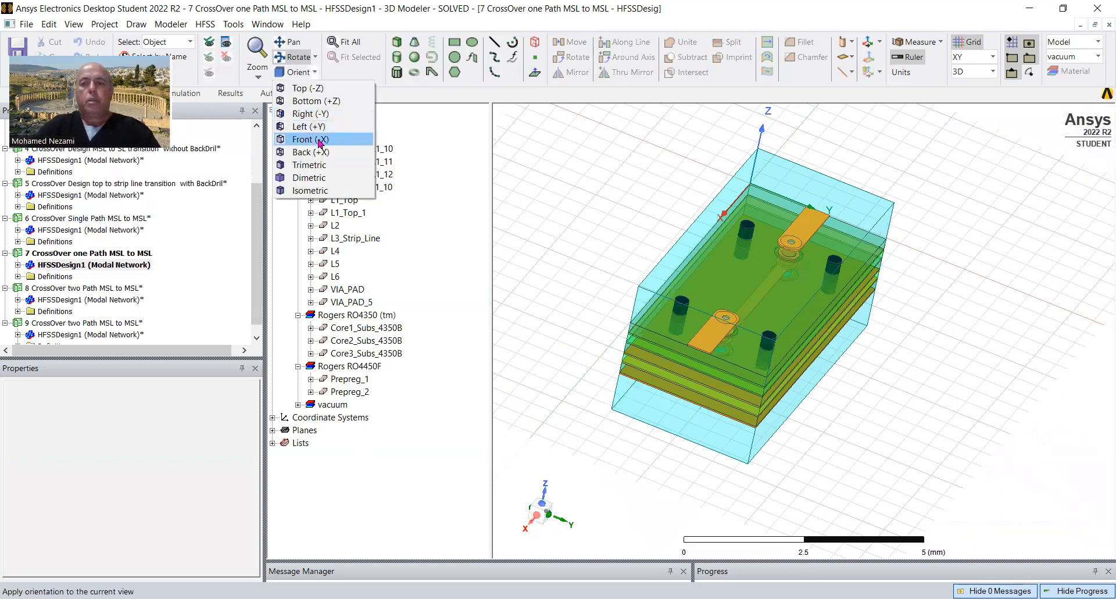
pyautogui.click(320, 140)
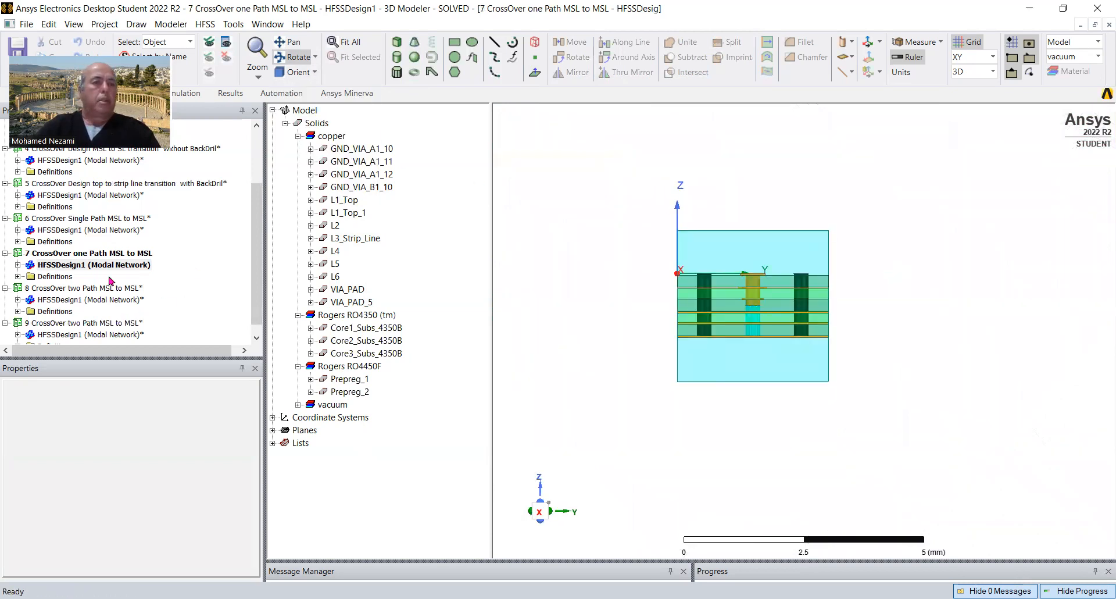
# Open the 6 CrossOver Single Path MSL to MSL design and show it in the Back (+X) view
pyautogui.doubleClick(82, 231)
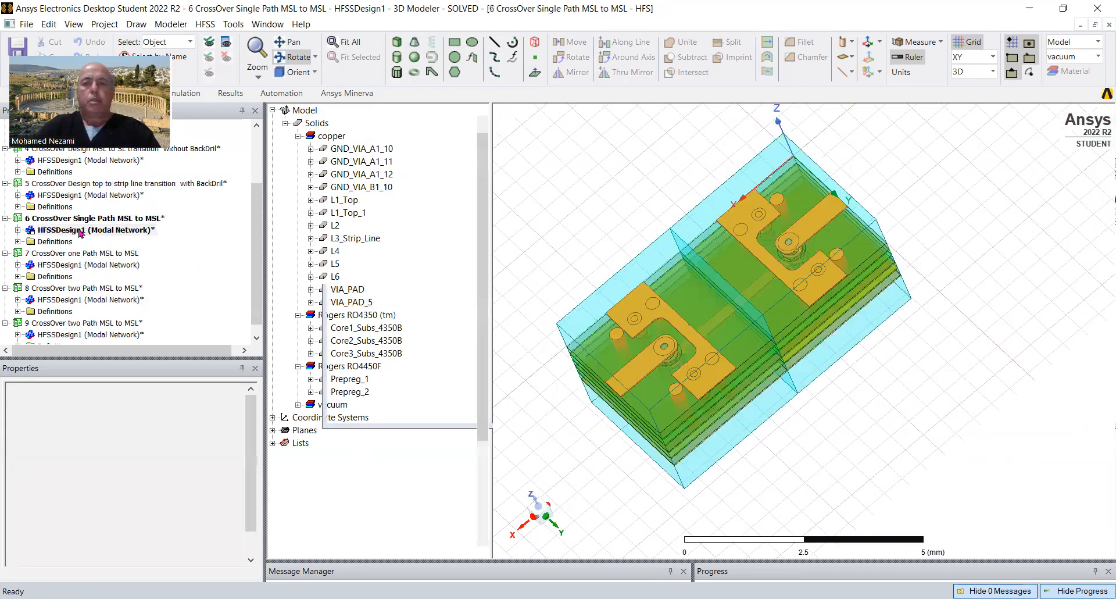
pyautogui.click(316, 72)
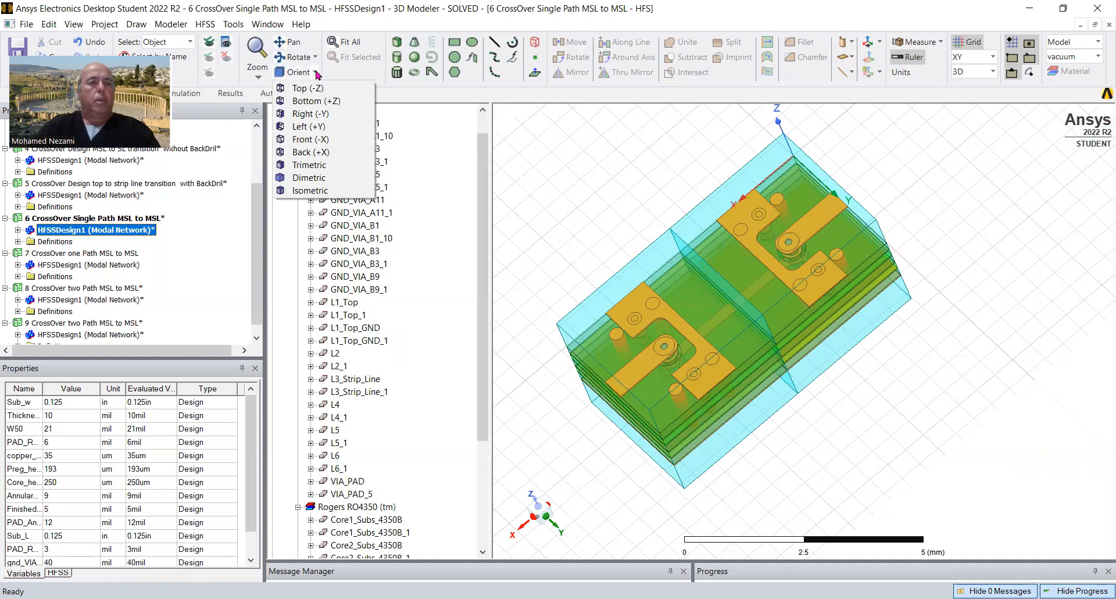
pyautogui.click(313, 153)
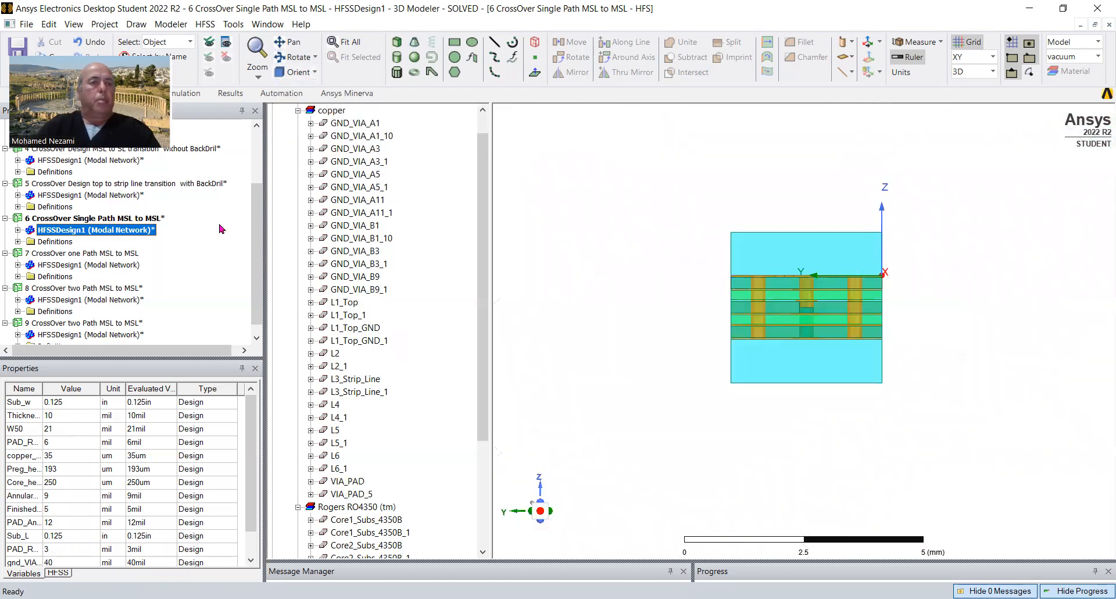
# Open the 5 CrossOver top to strip line transition design with back drill and inspect its Top (-Z), Right (-Y) and tilted views
pyautogui.click(107, 196)
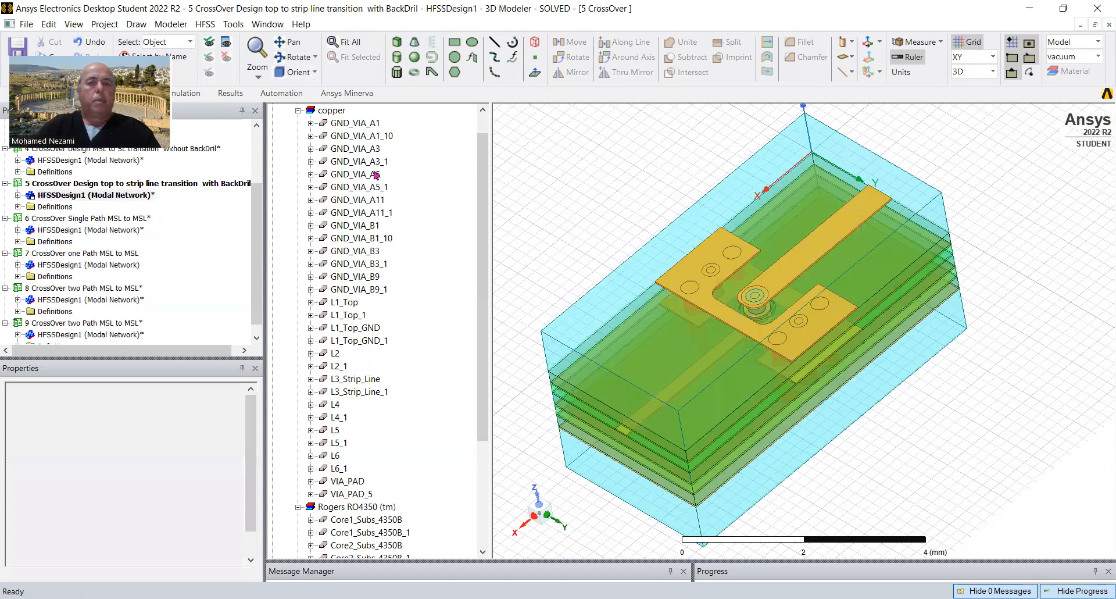
pyautogui.click(316, 72)
pyautogui.click(308, 88)
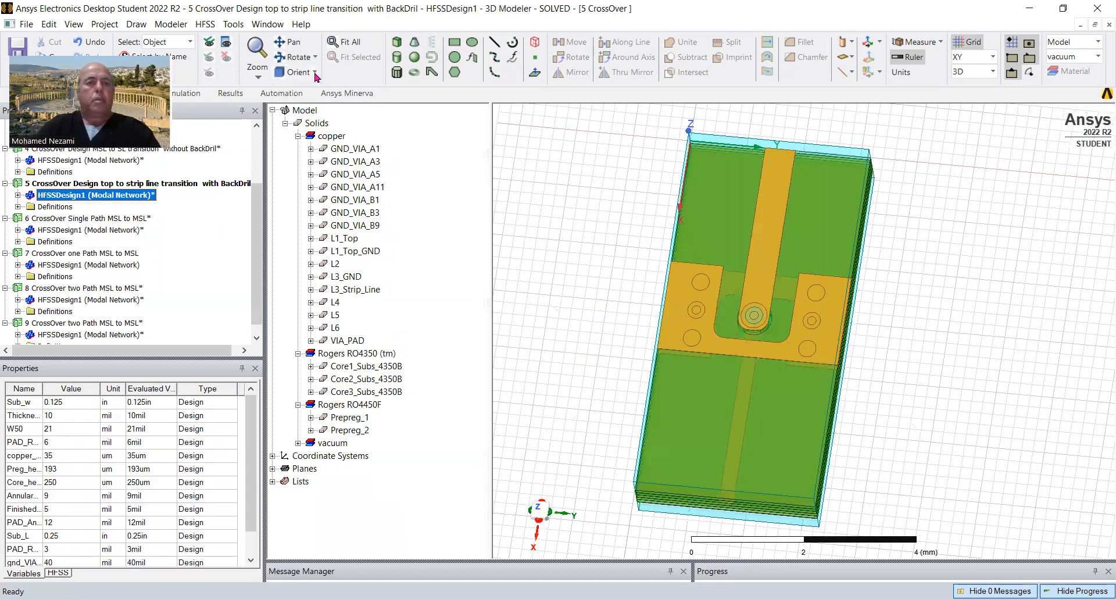
pyautogui.click(314, 72)
pyautogui.click(311, 114)
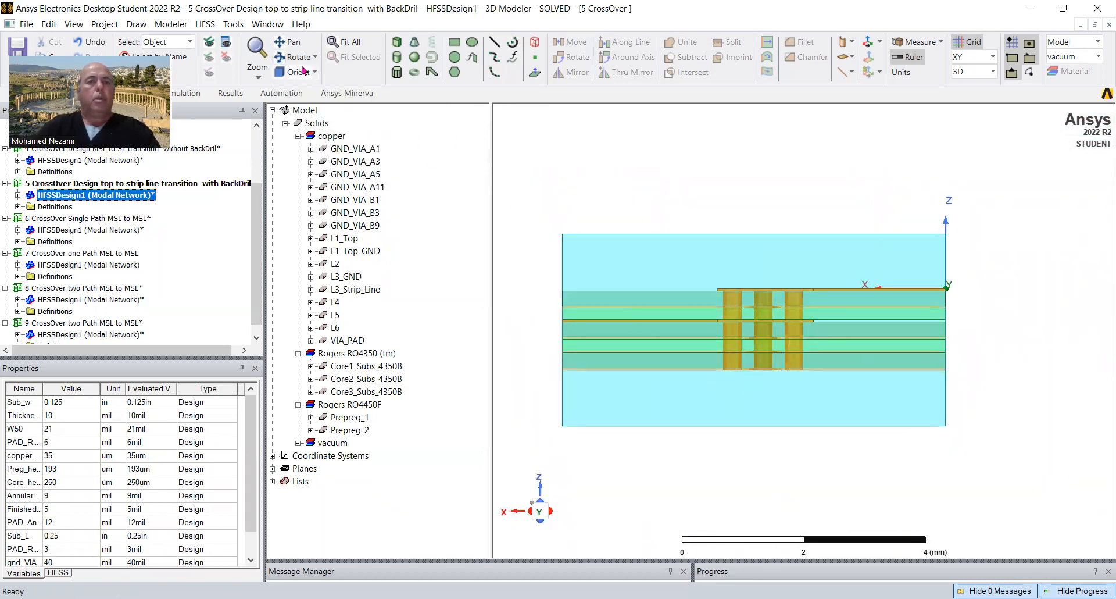
pyautogui.moveTo(631, 298); pyautogui.dragTo(697, 384)
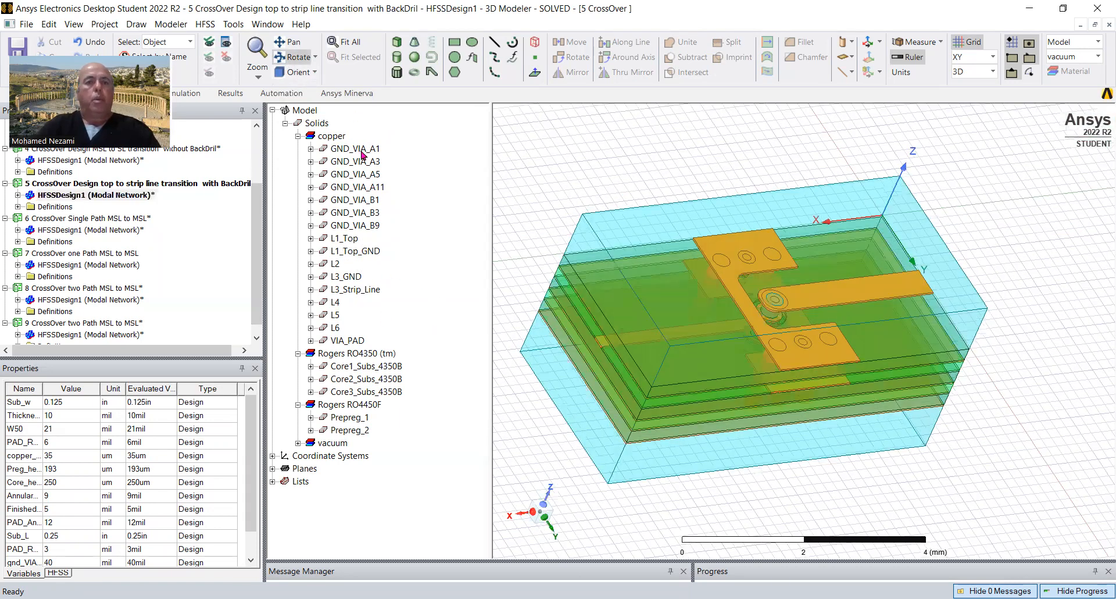
# Select L1_Top, L3_Strip_Line and VIA_PAD together and examine the highlighted back-drilled via close up
pyautogui.click(351, 238)
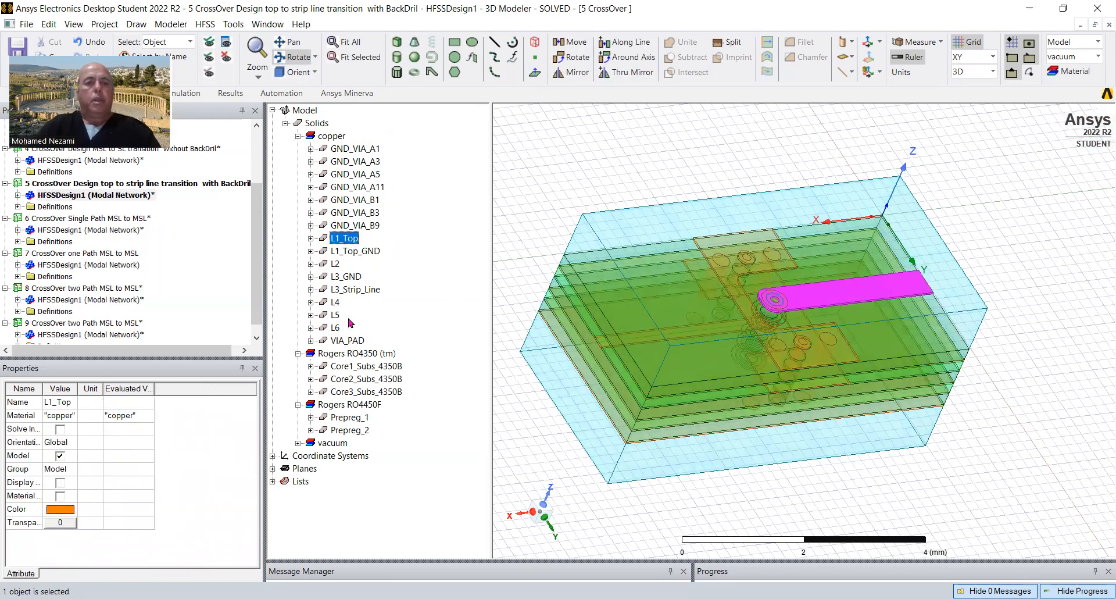
pyautogui.keyDown('ctrl'); pyautogui.click(354, 289); pyautogui.keyUp('ctrl')
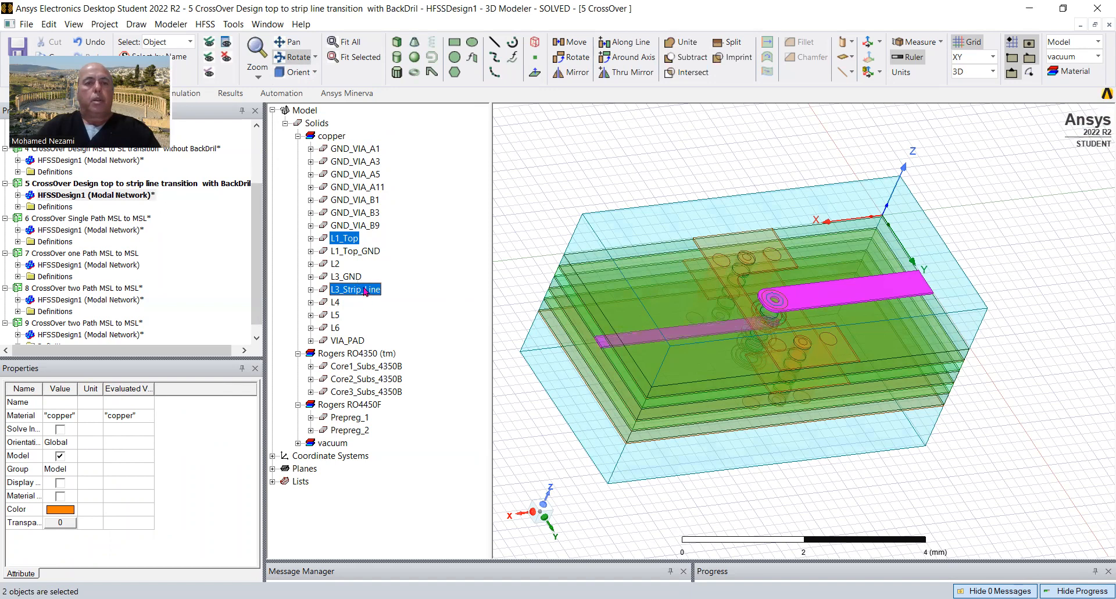
pyautogui.keyDown('ctrl'); pyautogui.click(760, 358); pyautogui.keyUp('ctrl')
pyautogui.moveTo(760, 358)
pyautogui.mouseDown()
pyautogui.moveTo(741, 347)
pyautogui.moveTo(769, 346)
pyautogui.mouseUp()
pyautogui.scroll(5, 763, 347)
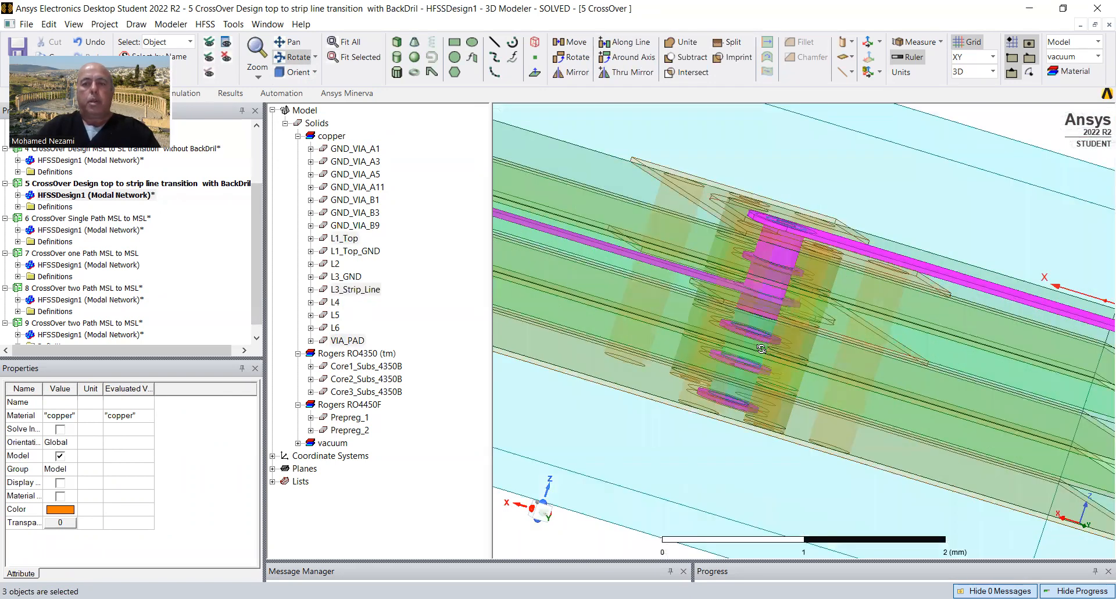
pyautogui.scroll(3, 786, 371)
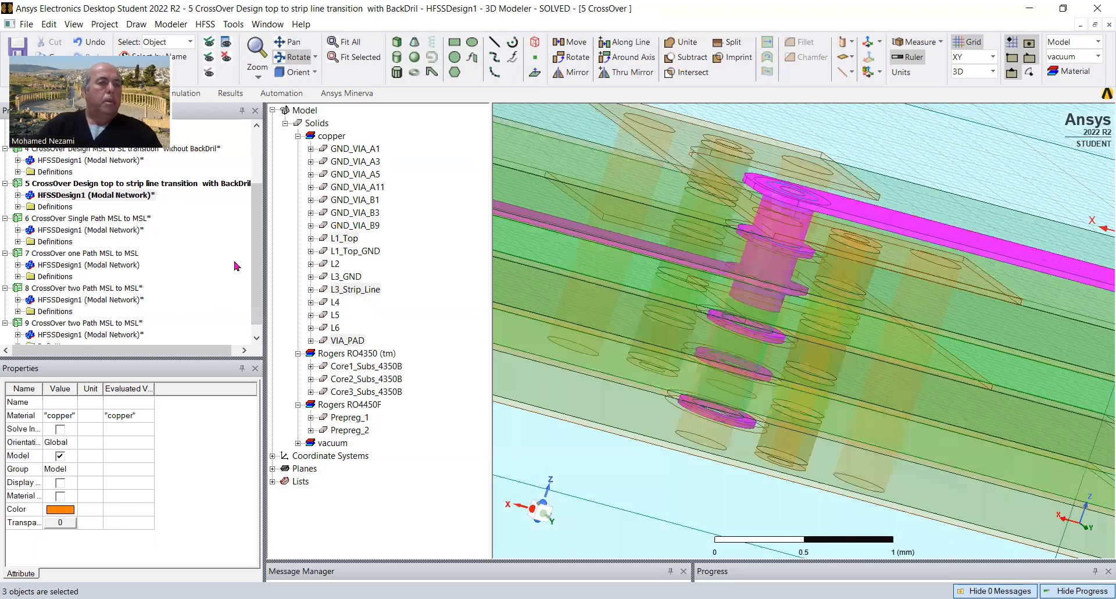
# Open the 4 CrossOver MSL to SL transition design without back drill and orbit its model
pyautogui.moveTo(254, 267); pyautogui.dragTo(252, 202)
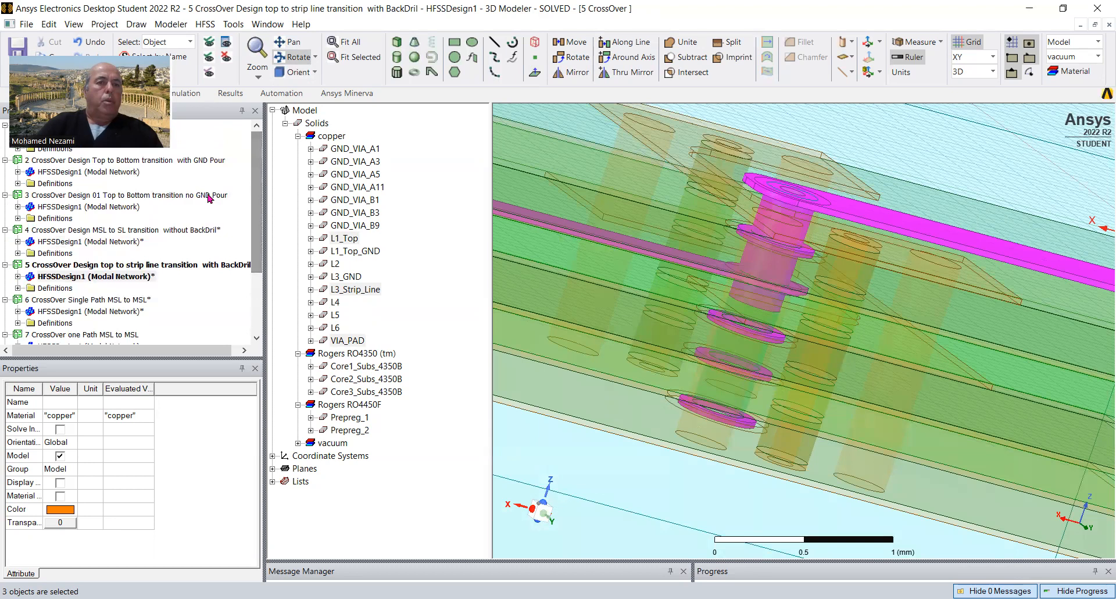
pyautogui.click(183, 231)
pyautogui.doubleClick(52, 242)
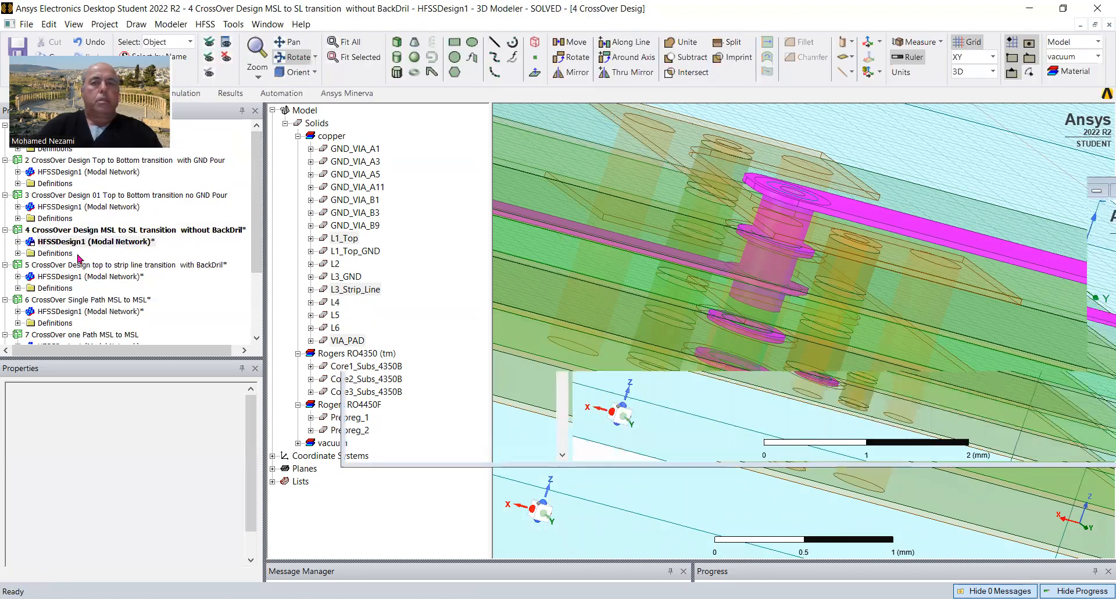
pyautogui.moveTo(770, 330); pyautogui.dragTo(775, 361)
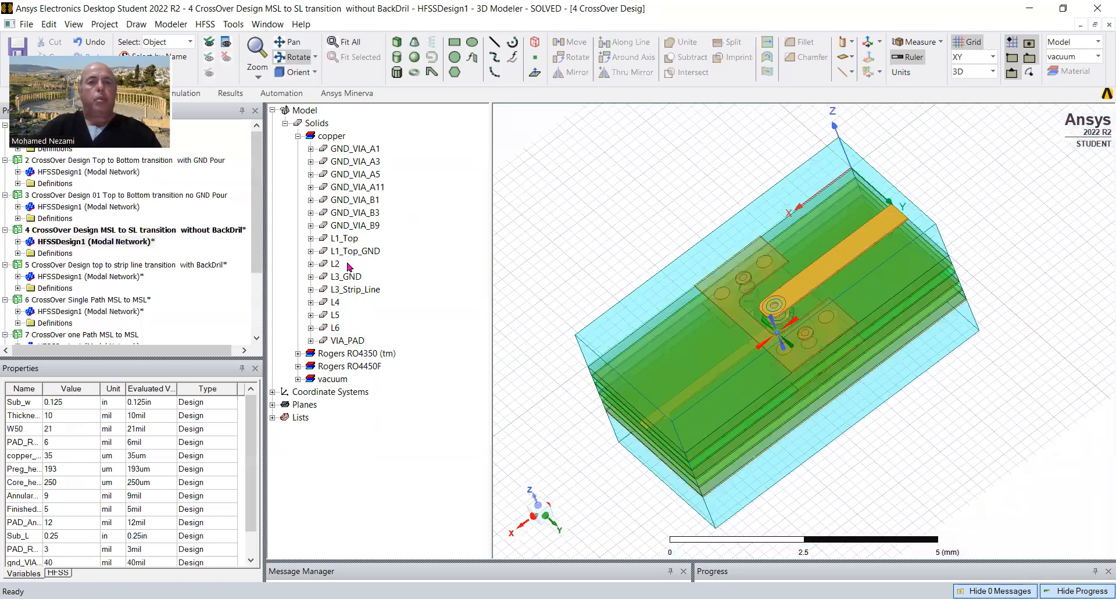
# Highlight L1_Top, L3_Strip_Line and VIA_PAD together in the non-back-drilled design and tilt the model toward its side
pyautogui.click(347, 239)
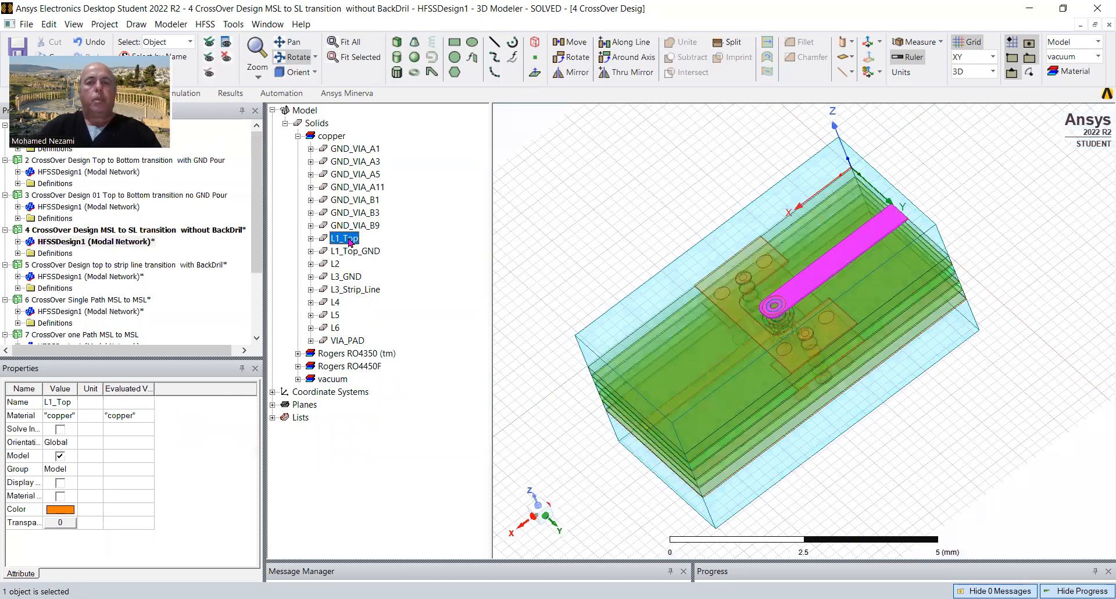
pyautogui.keyDown('ctrl'); pyautogui.click(356, 289); pyautogui.keyUp('ctrl')
pyautogui.moveTo(751, 391); pyautogui.dragTo(737, 365)
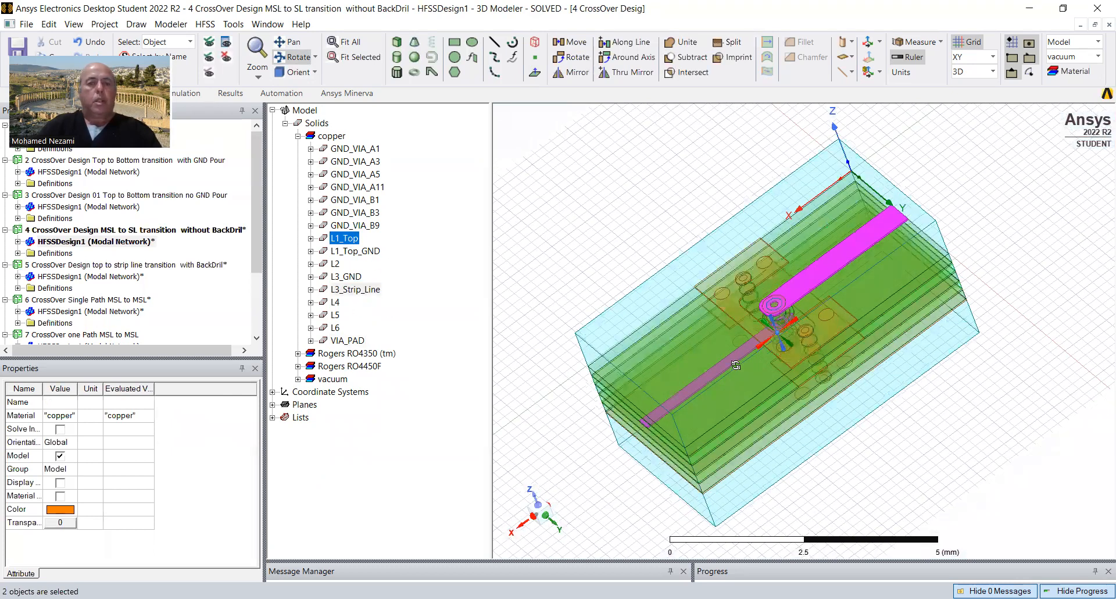
pyautogui.keyDown('ctrl'); pyautogui.click(773, 373); pyautogui.keyUp('ctrl')
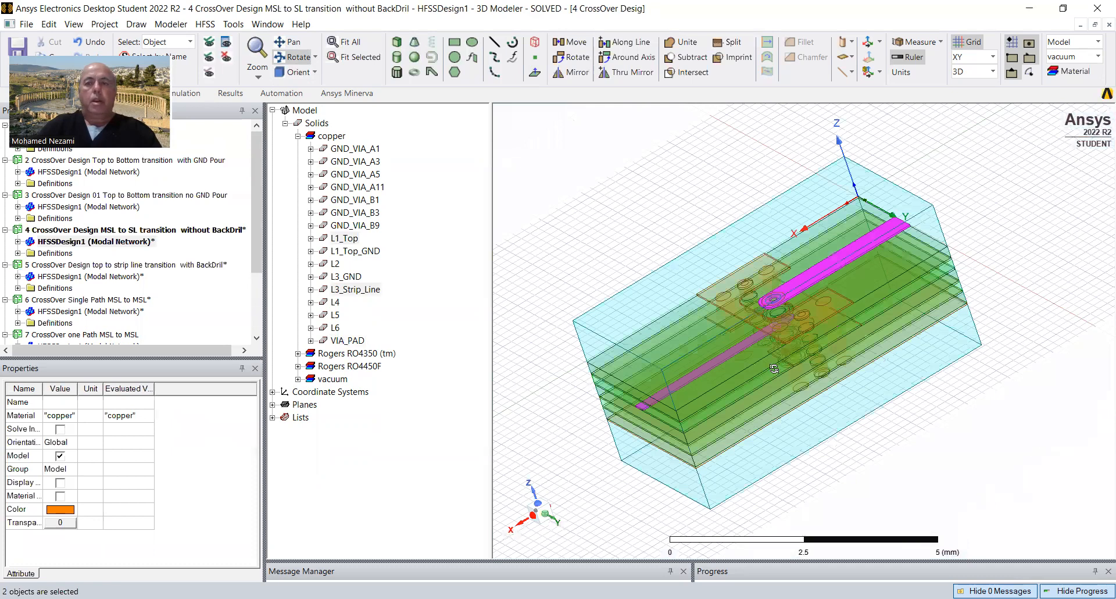
pyautogui.moveTo(773, 373); pyautogui.dragTo(723, 358)
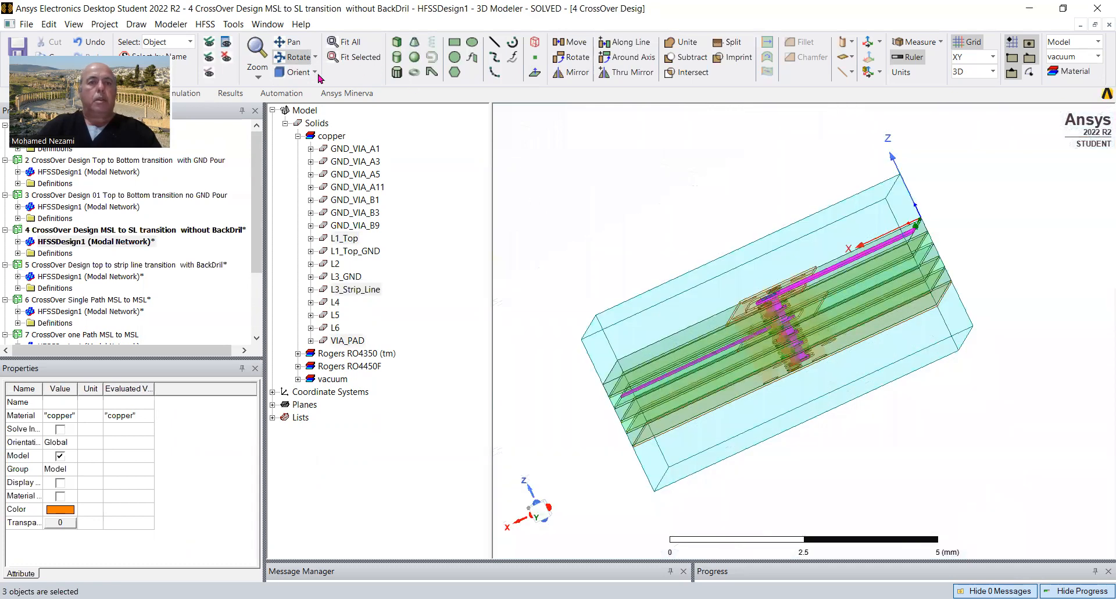
# Examine the full-length signal via and its strip line connection in the Left (+Y) view and from tilted angles
pyautogui.click(316, 72)
pyautogui.click(320, 123)
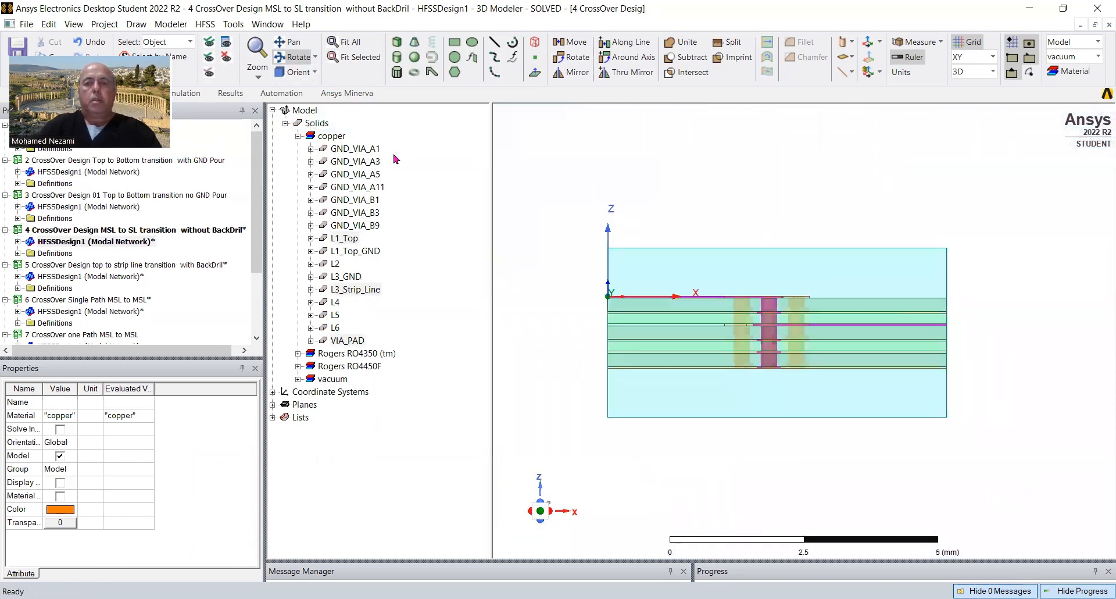
pyautogui.scroll(2, 721, 333)
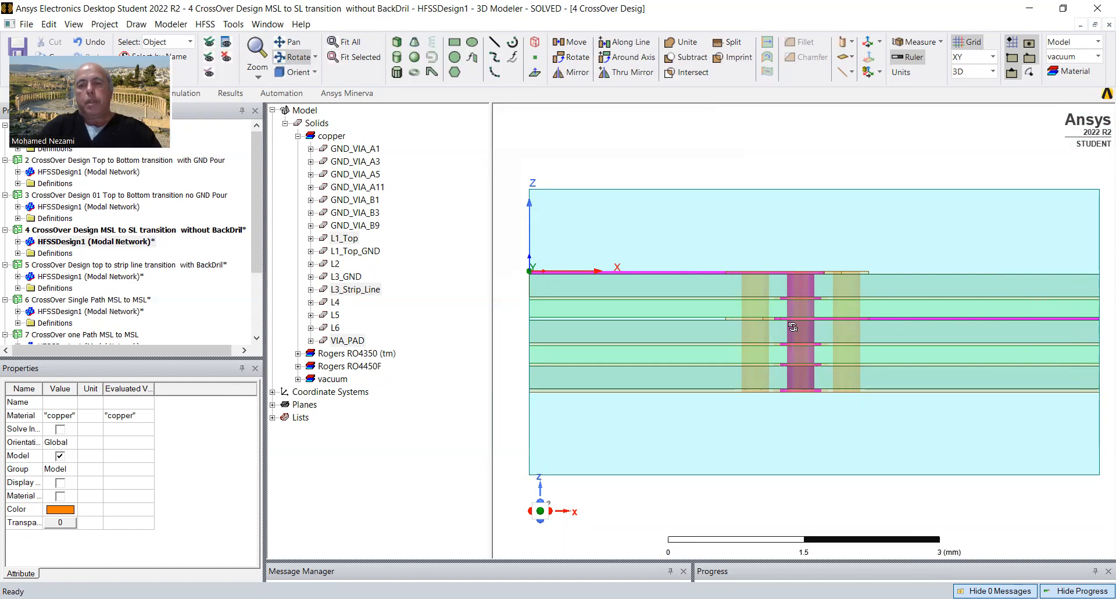
pyautogui.moveTo(809, 370); pyautogui.dragTo(691, 273)
pyautogui.moveTo(835, 330); pyautogui.dragTo(791, 305)
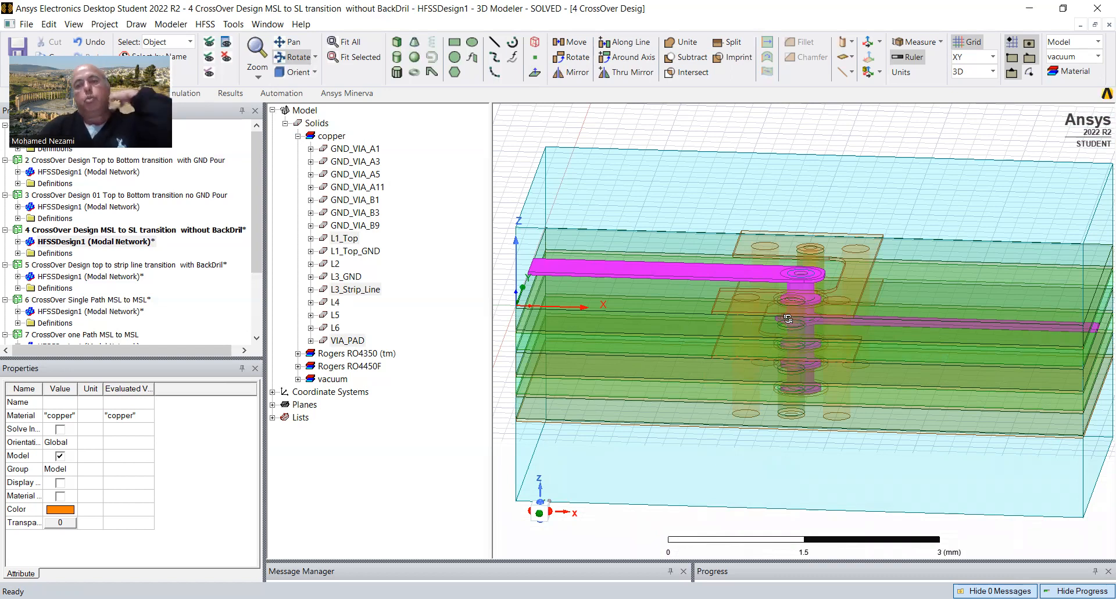
pyautogui.moveTo(781, 386)
pyautogui.mouseDown()
pyautogui.moveTo(748, 350)
pyautogui.moveTo(769, 361)
pyautogui.moveTo(779, 389)
pyautogui.mouseUp()
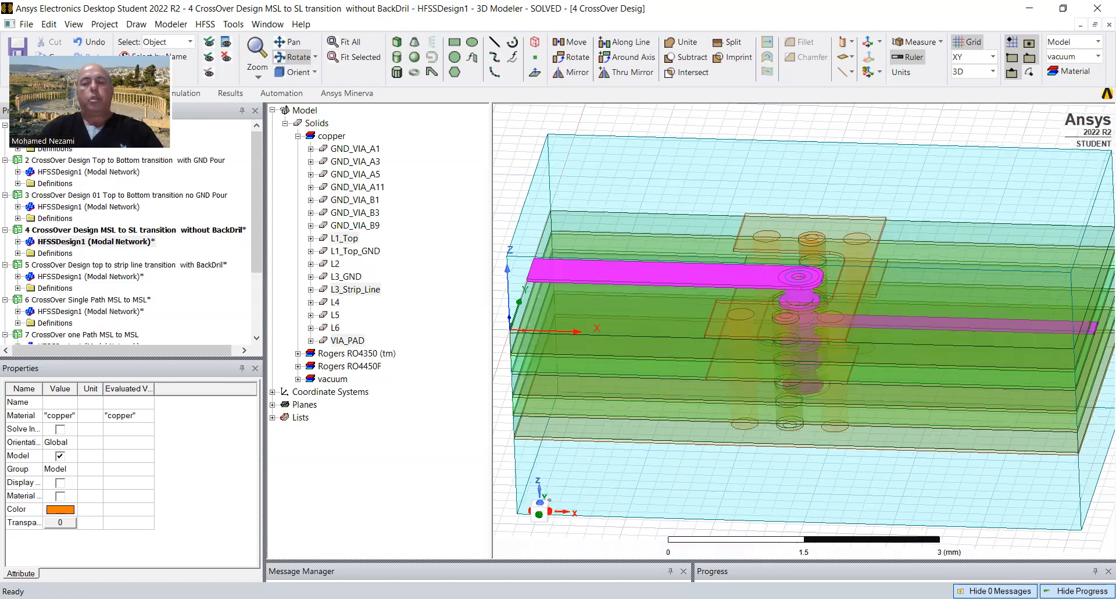
# Switch to the slide presentation and advance past the 6-layer PCB stackup to the VIA Open Stub Back Drilling slide
pyautogui.hotkey('alt', 'Tab')
pyautogui.click(963, 591)
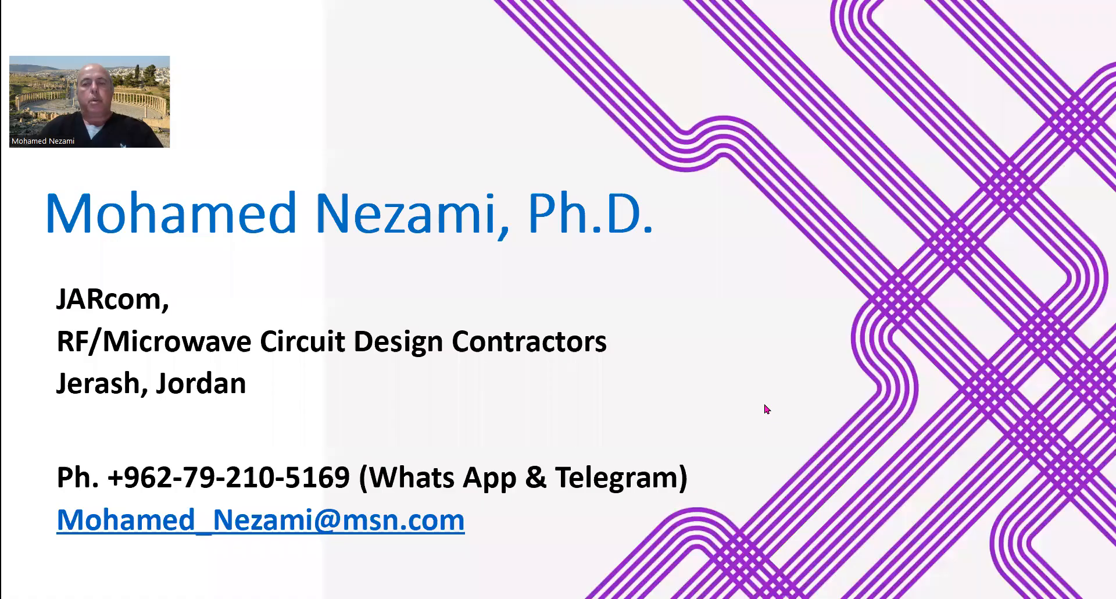
pyautogui.click(764, 404)
pyautogui.click(746, 363)
pyautogui.click(744, 360)
pyautogui.click(744, 360)
pyautogui.click(745, 365)
pyautogui.press('Right')
pyautogui.press('Right')
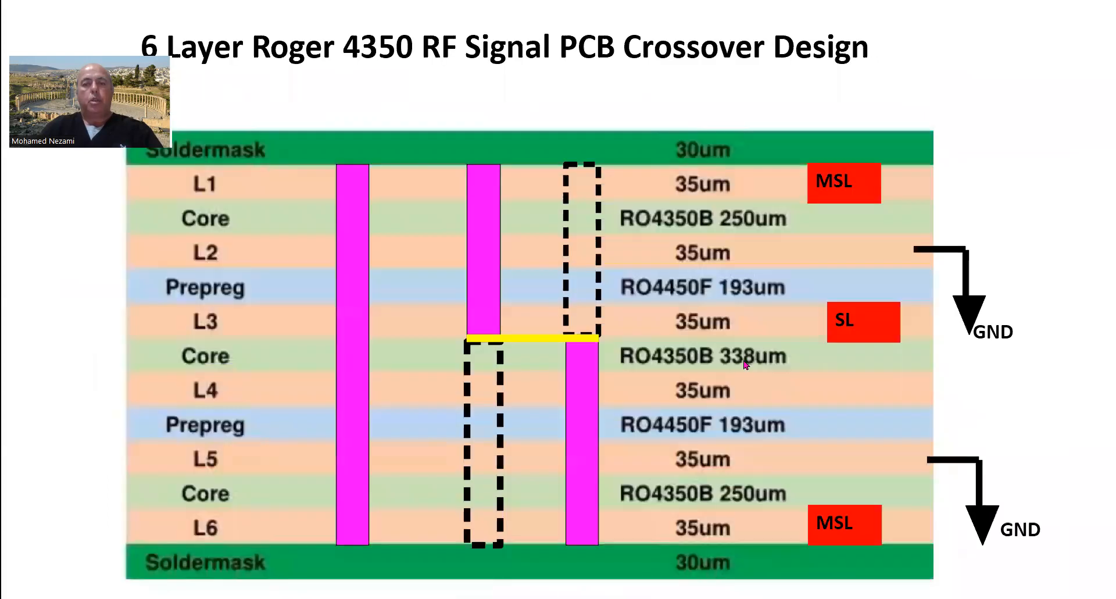
pyautogui.press('Right')
pyautogui.press('Right')
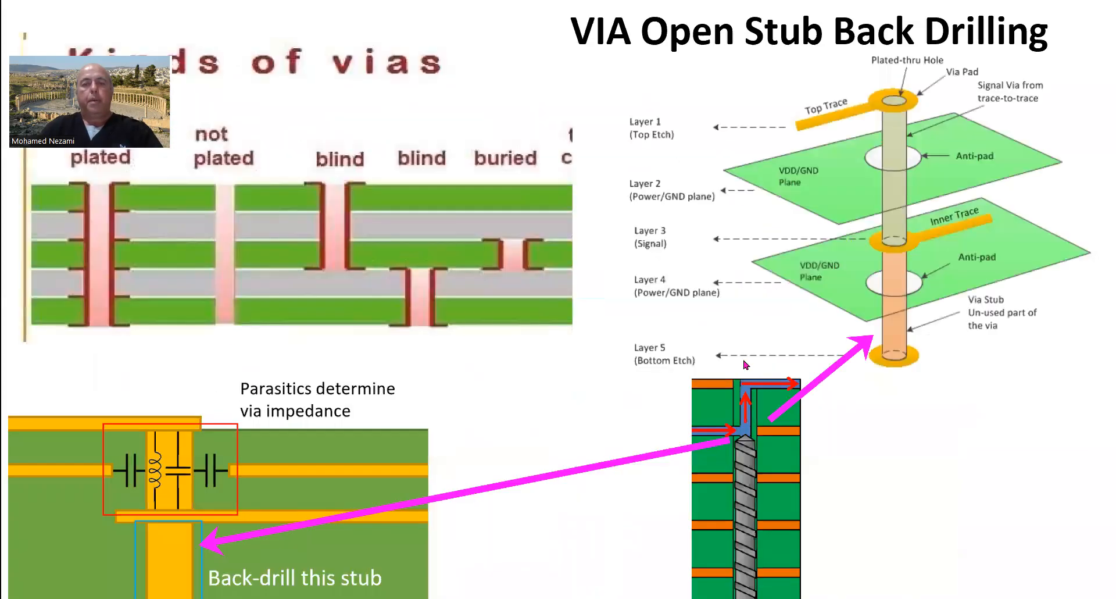
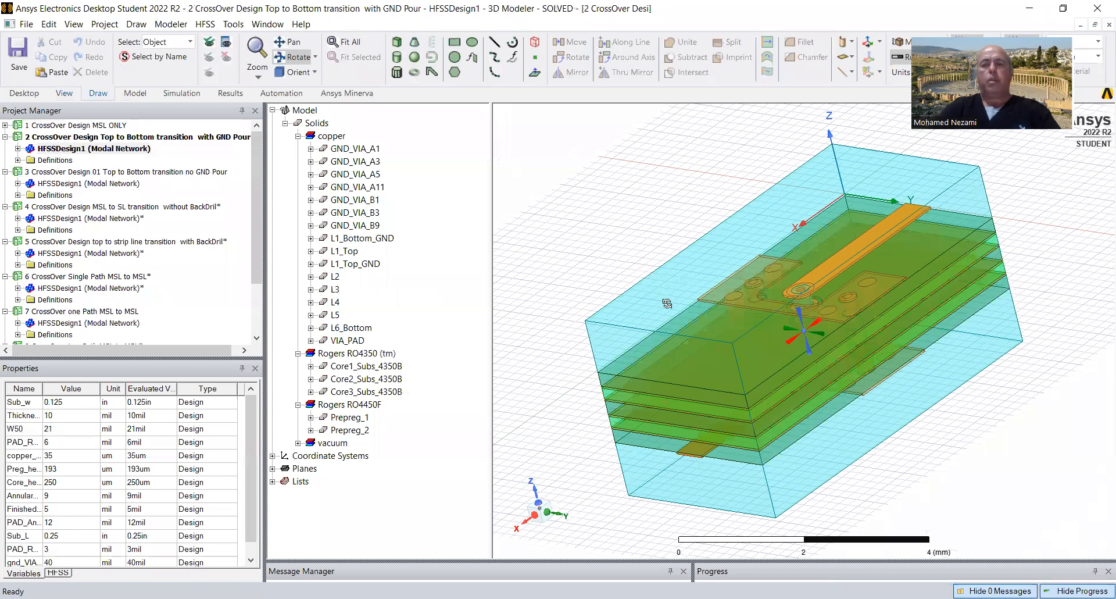
# Highlight L1_Top, L6_Bottom and VIA_PAD together in the top-to-bottom transition design with GND pour
pyautogui.moveTo(670, 307); pyautogui.dragTo(386, 243)
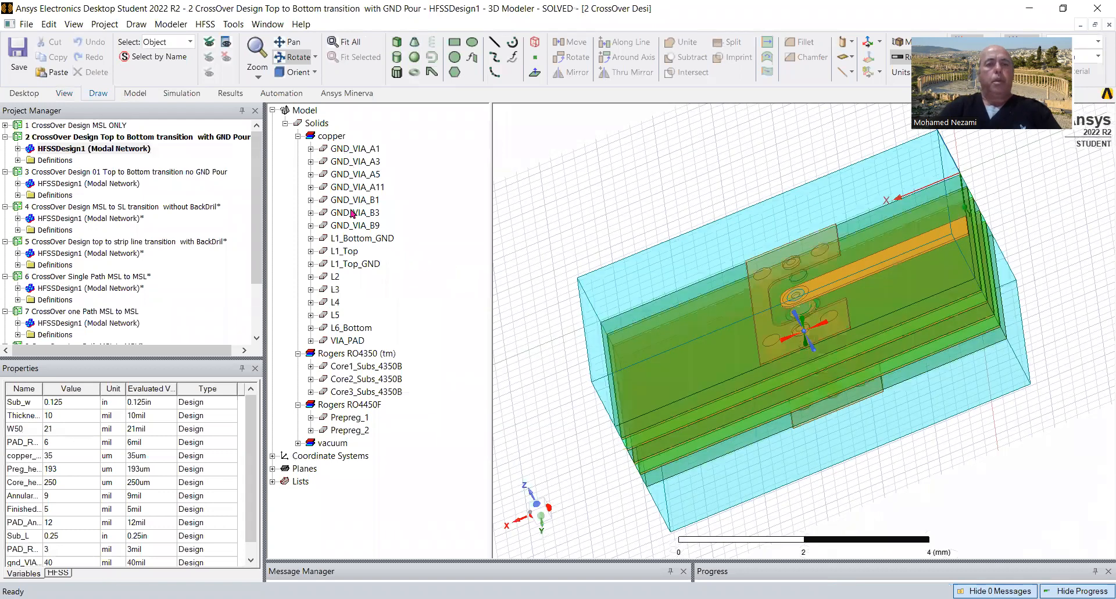
pyautogui.click(370, 238)
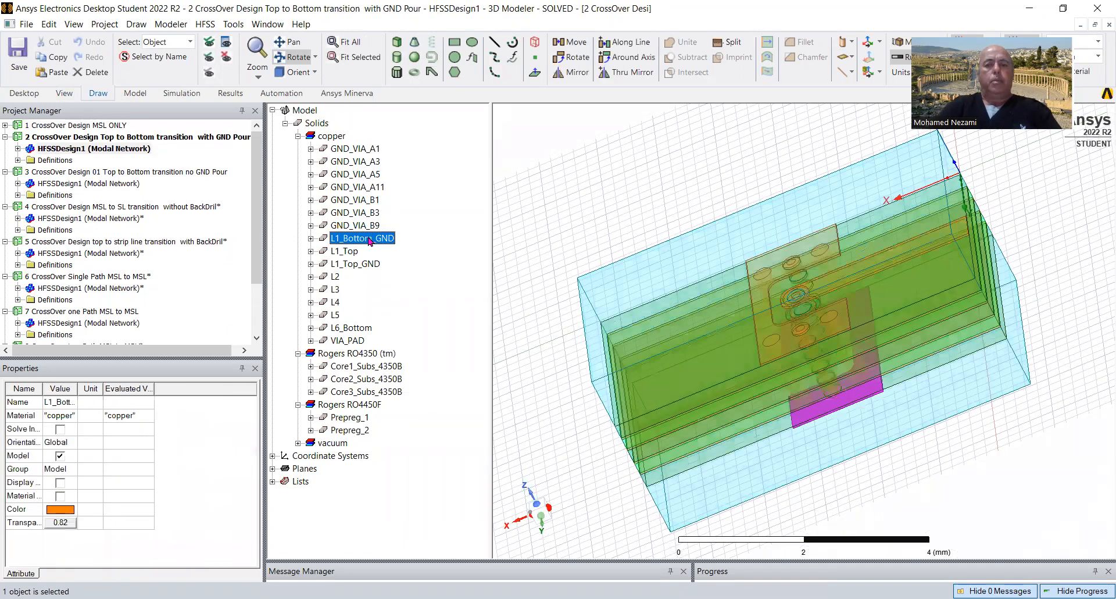
pyautogui.click(351, 252)
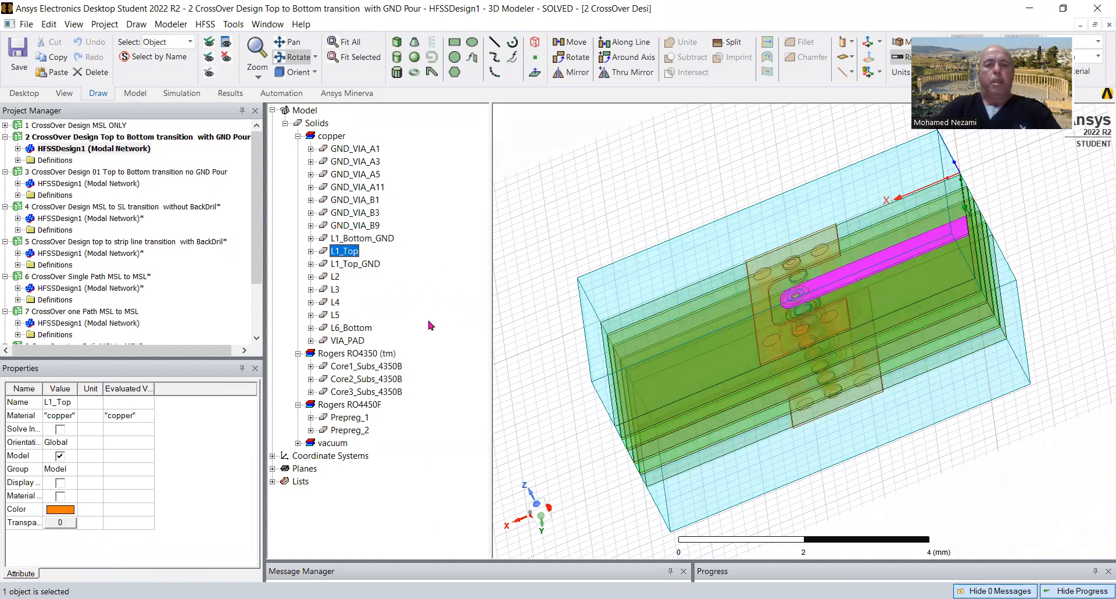
pyautogui.keyDown('ctrl'); pyautogui.click(348, 328); pyautogui.keyUp('ctrl')
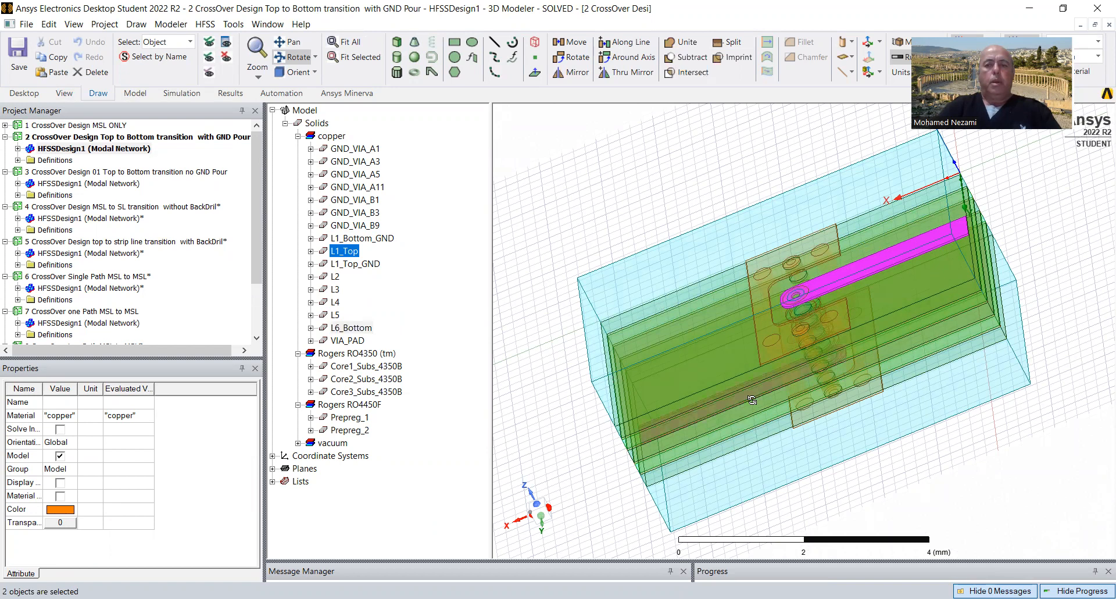
pyautogui.moveTo(711, 321); pyautogui.dragTo(683, 377)
pyautogui.keyDown('ctrl'); pyautogui.click(348, 340); pyautogui.keyUp('ctrl')
pyautogui.moveTo(812, 371); pyautogui.dragTo(862, 413)
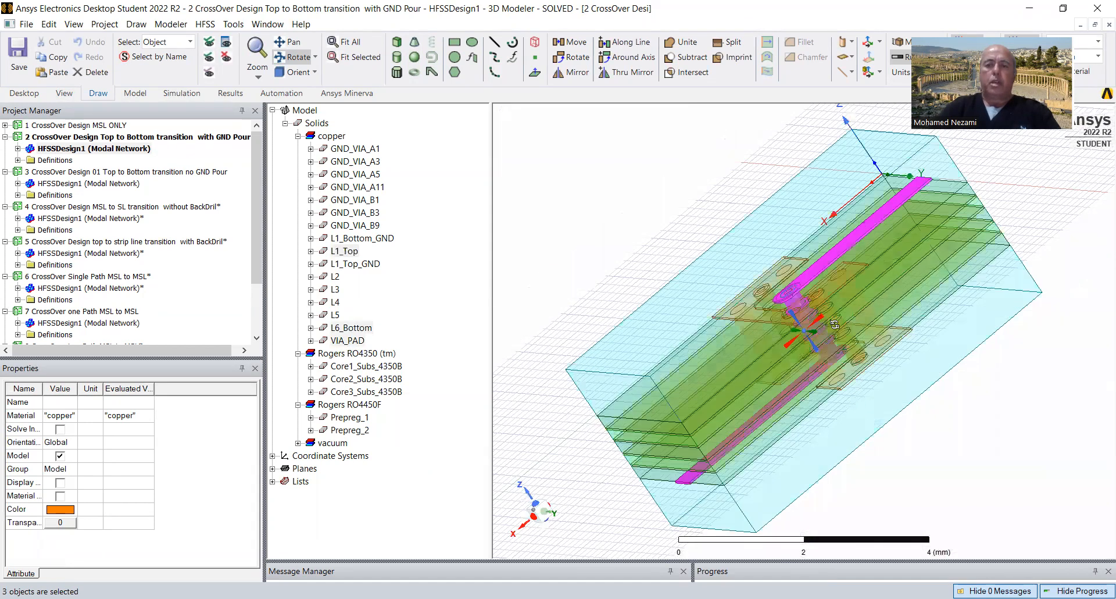
# Examine the highlighted through via, its pads and the surrounding ground vias close up from tilted and near-edge-on angles
pyautogui.scroll(2, 835, 324)
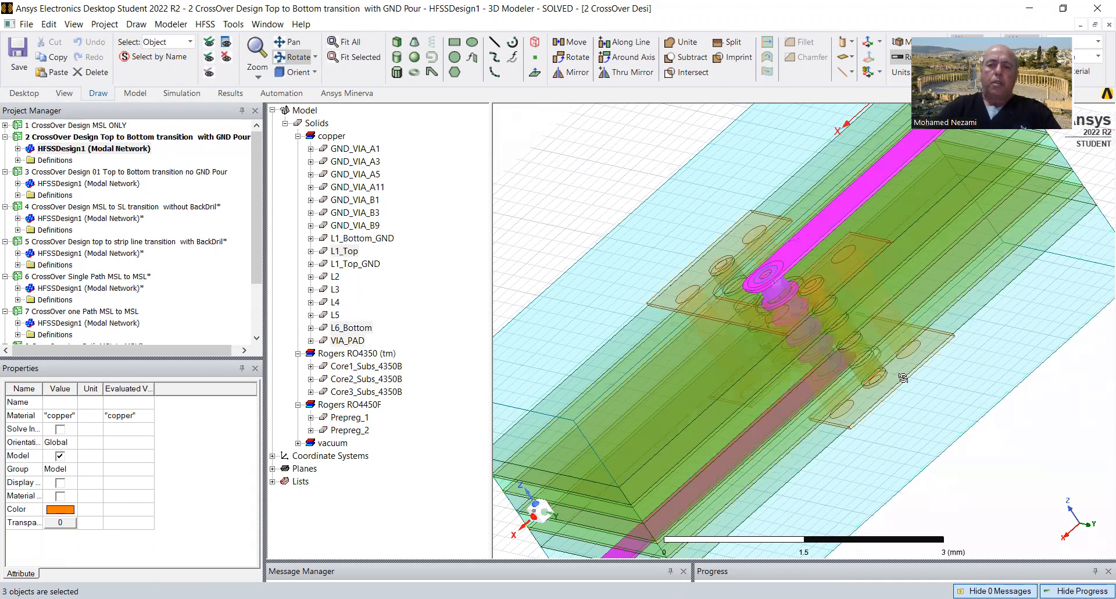
pyautogui.scroll(3, 902, 378)
pyautogui.moveTo(933, 372); pyautogui.dragTo(903, 396)
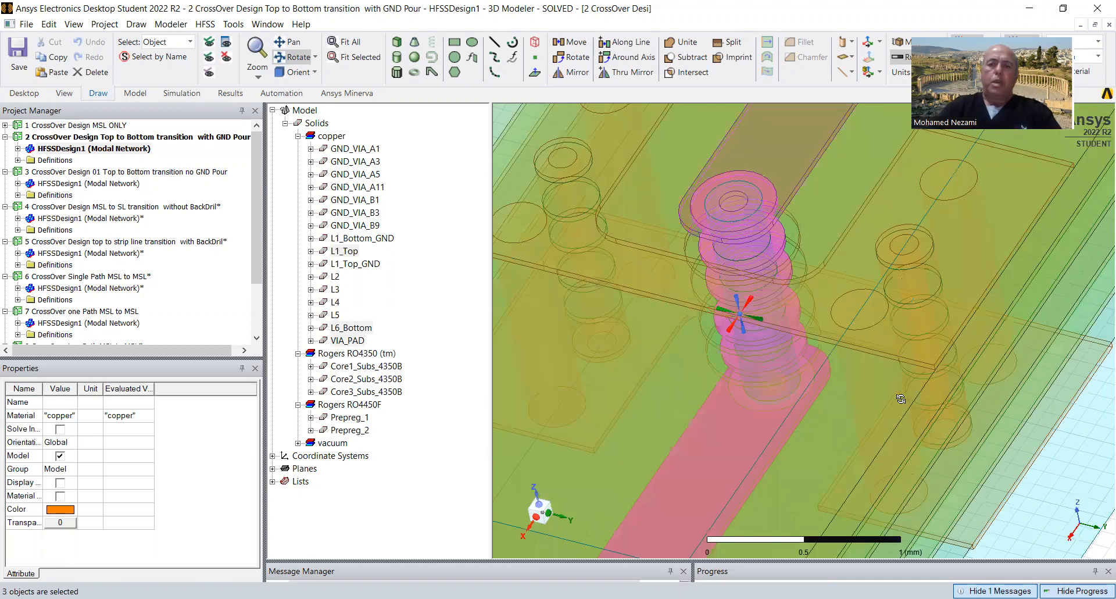
pyautogui.scroll(-3, 886, 365)
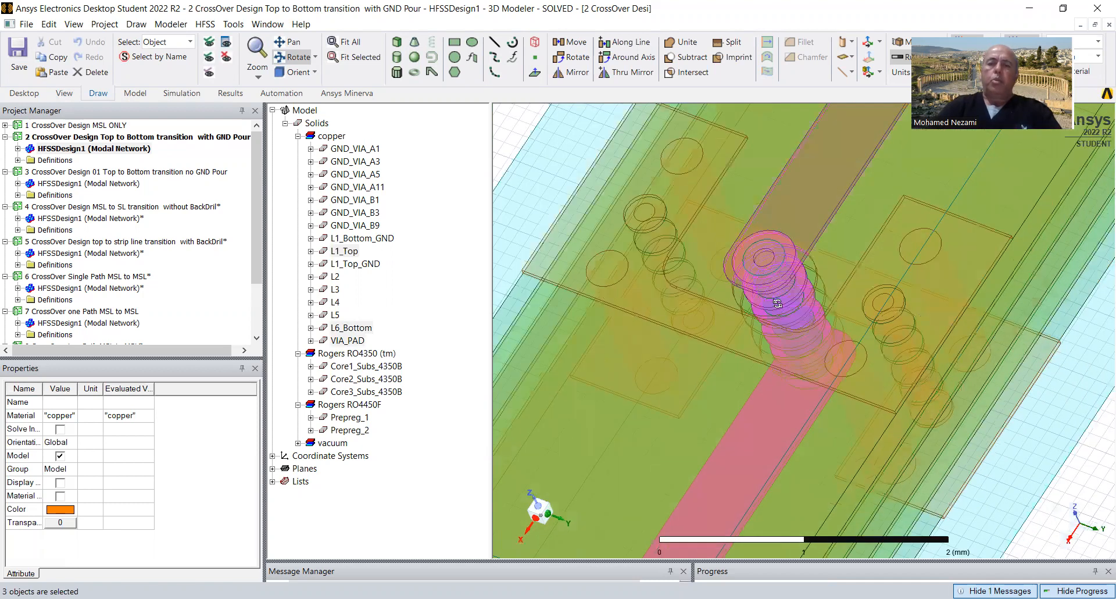
pyautogui.moveTo(781, 337); pyautogui.dragTo(853, 394)
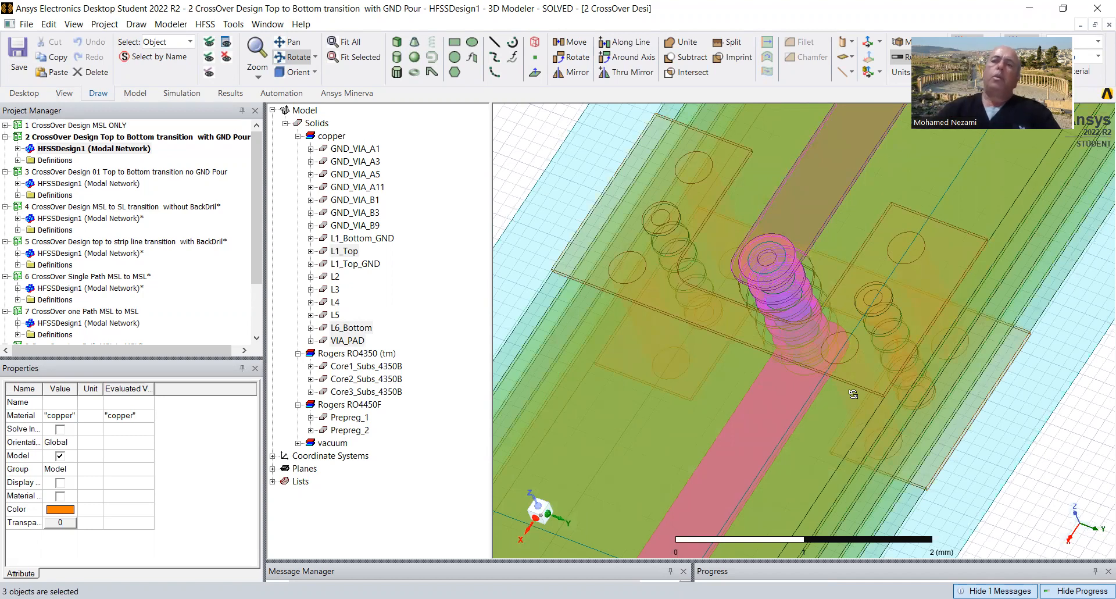
pyautogui.moveTo(843, 389); pyautogui.dragTo(845, 359)
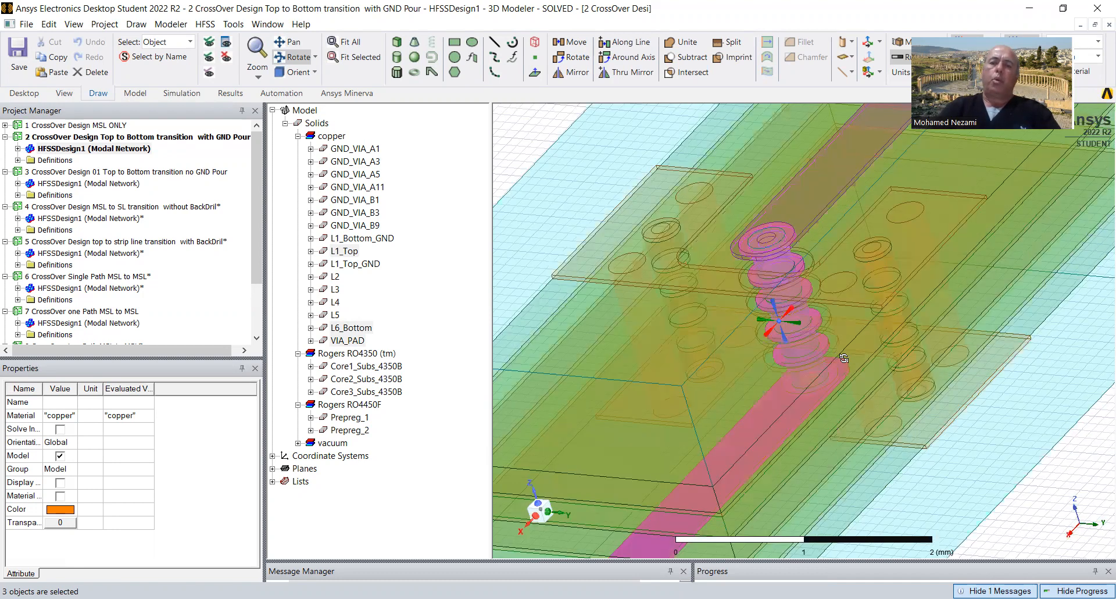
pyautogui.moveTo(826, 265); pyautogui.dragTo(805, 265)
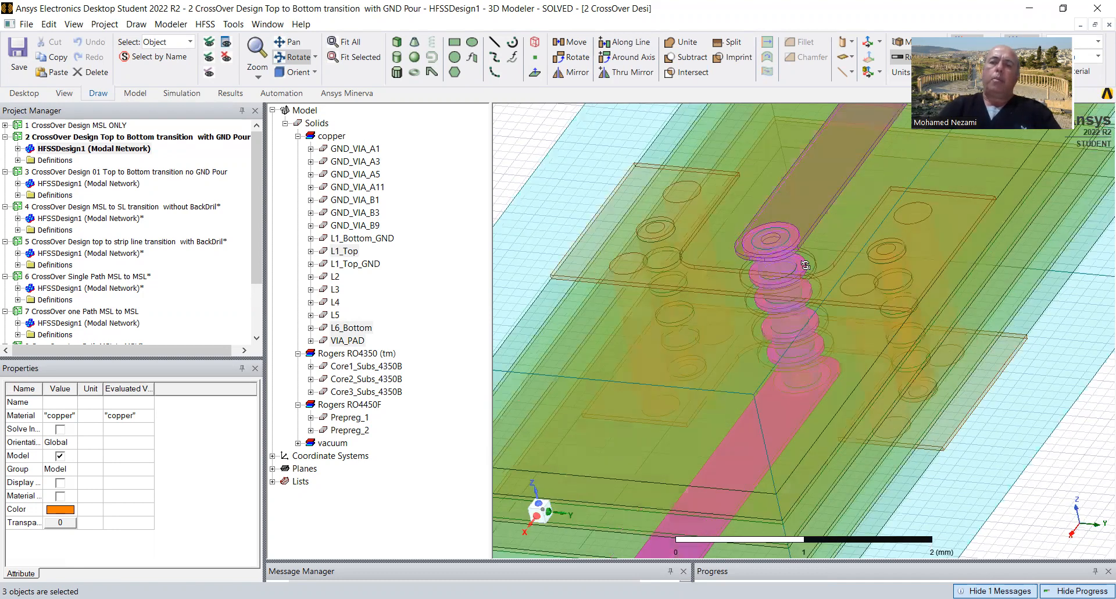
pyautogui.moveTo(828, 408); pyautogui.dragTo(807, 443)
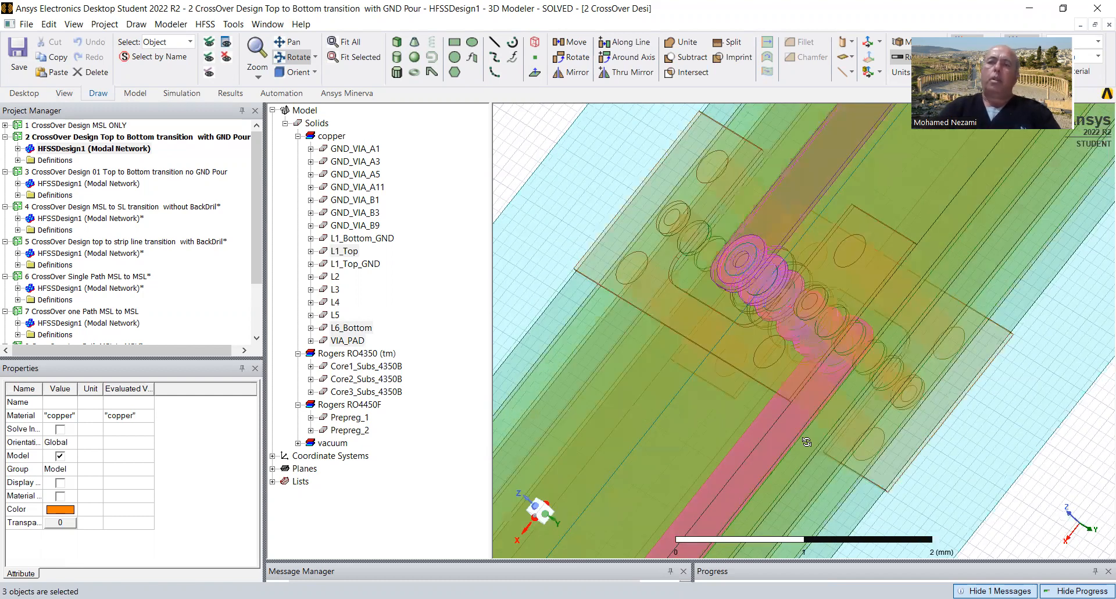
pyautogui.moveTo(785, 376); pyautogui.dragTo(853, 317)
pyautogui.moveTo(700, 246); pyautogui.dragTo(455, 151)
pyautogui.moveTo(743, 367); pyautogui.dragTo(746, 357)
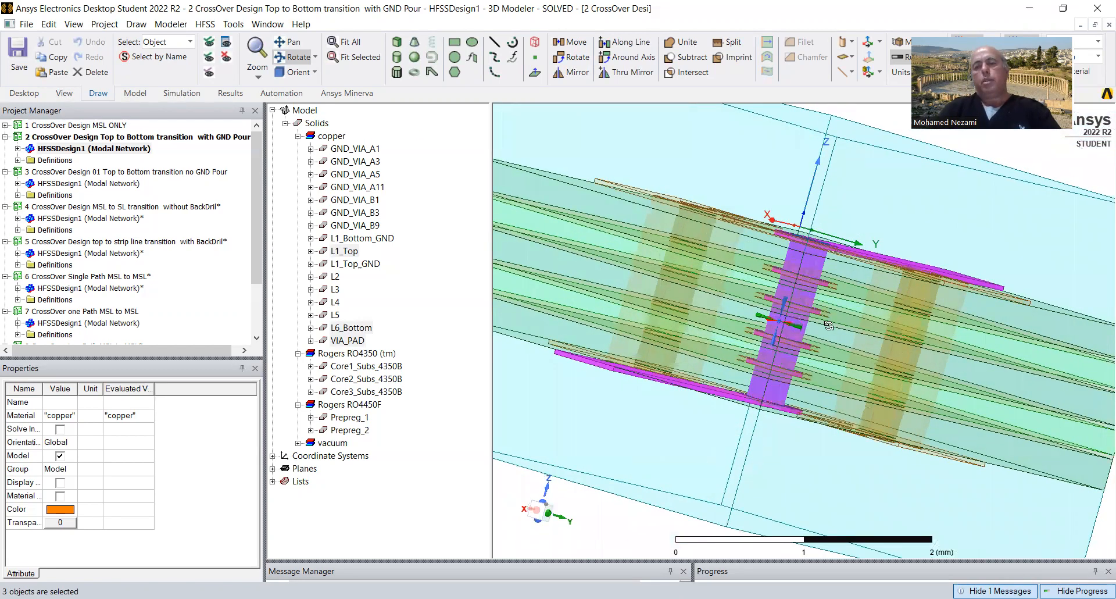
# Show the layer stack and highlighted signal via in a straight side view along the Y axis
pyautogui.click(315, 72)
pyautogui.click(311, 114)
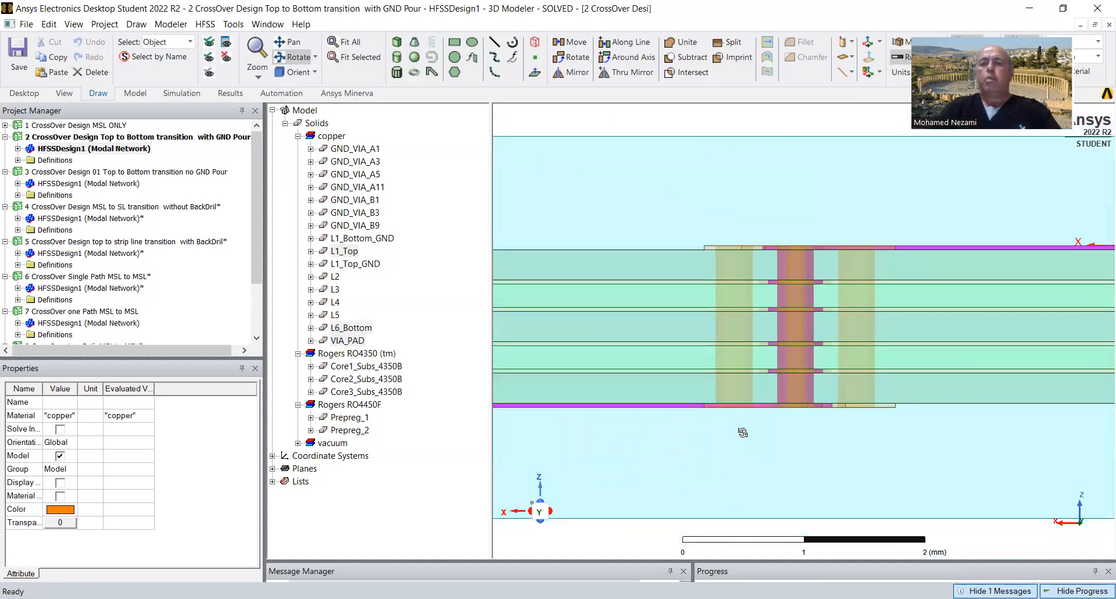
pyautogui.scroll(1, 791, 406)
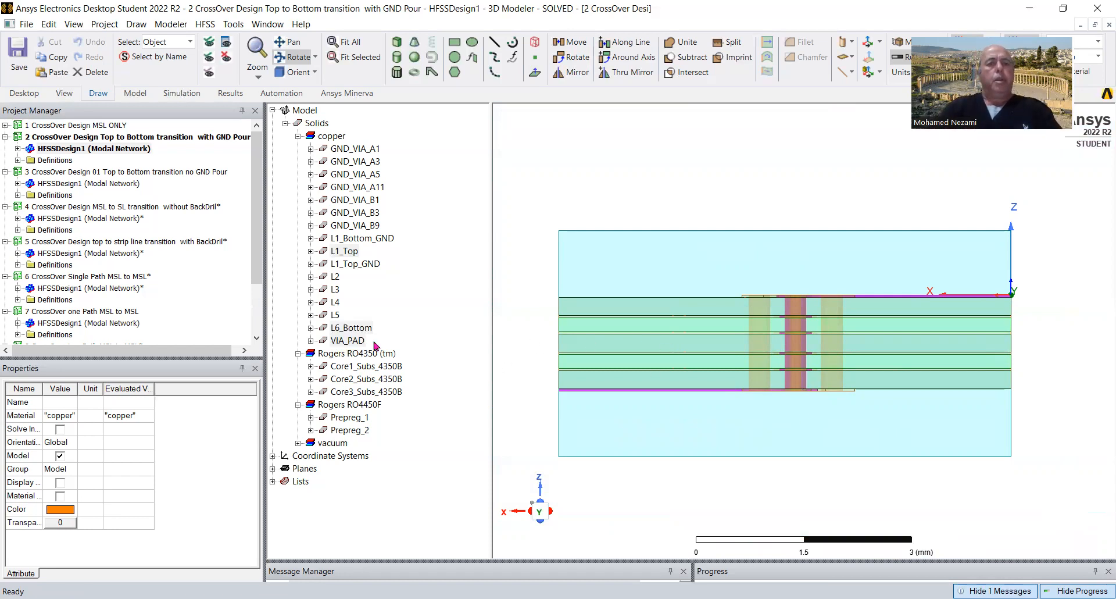
# Open S Parameter Plot 1 from the results of the top-to-bottom transition design with GND pour
pyautogui.click(18, 149)
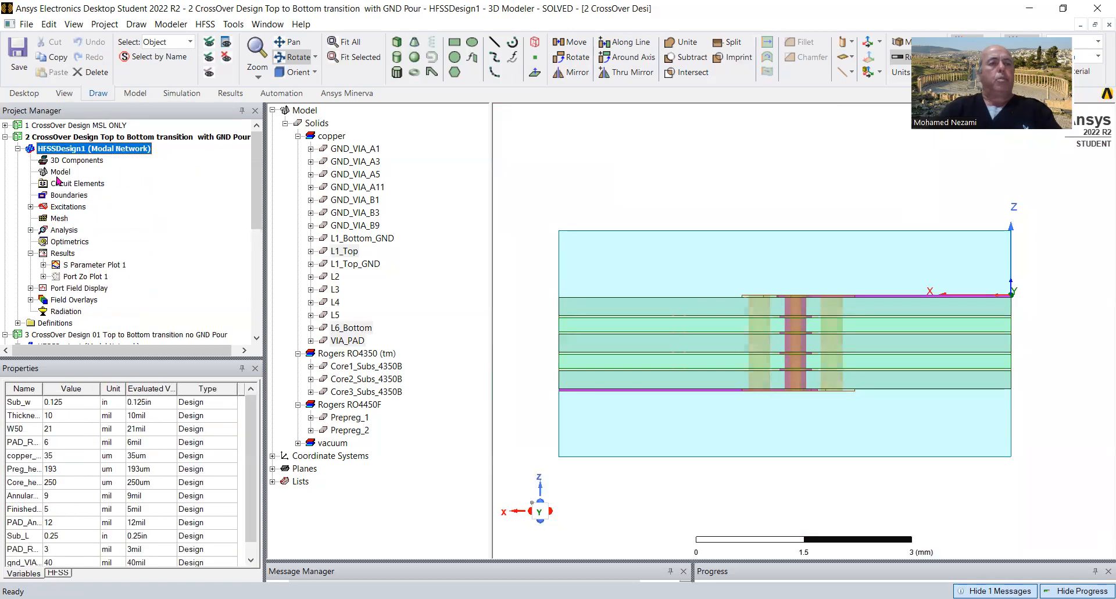
pyautogui.doubleClick(72, 267)
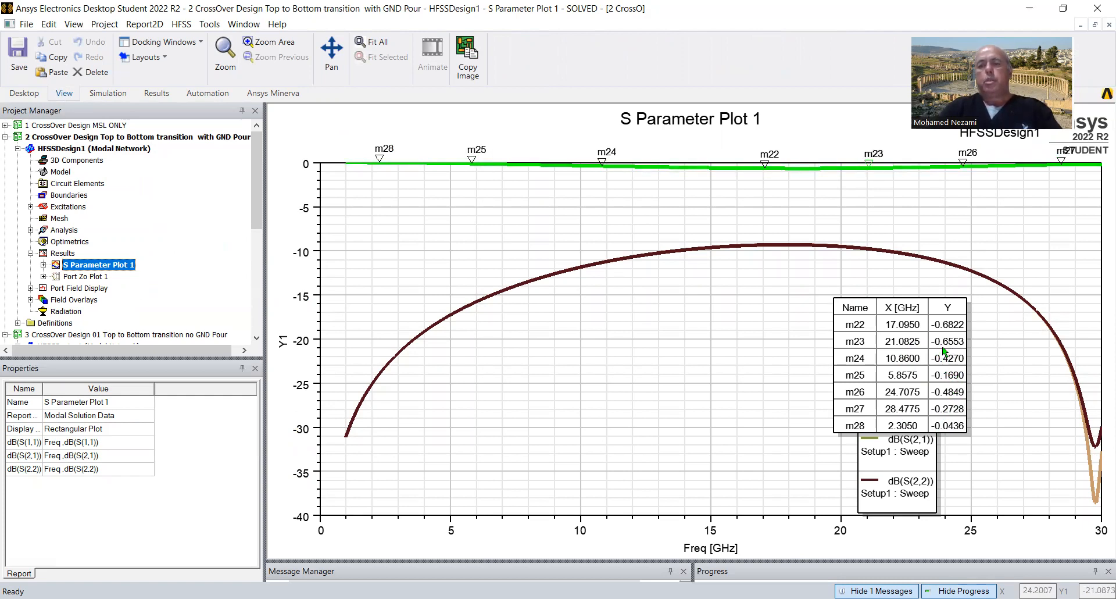
# Find the Mag_E1 plot among the E Field overlays, check its options and return to the tilted model
pyautogui.scroll(-1, 259, 186)
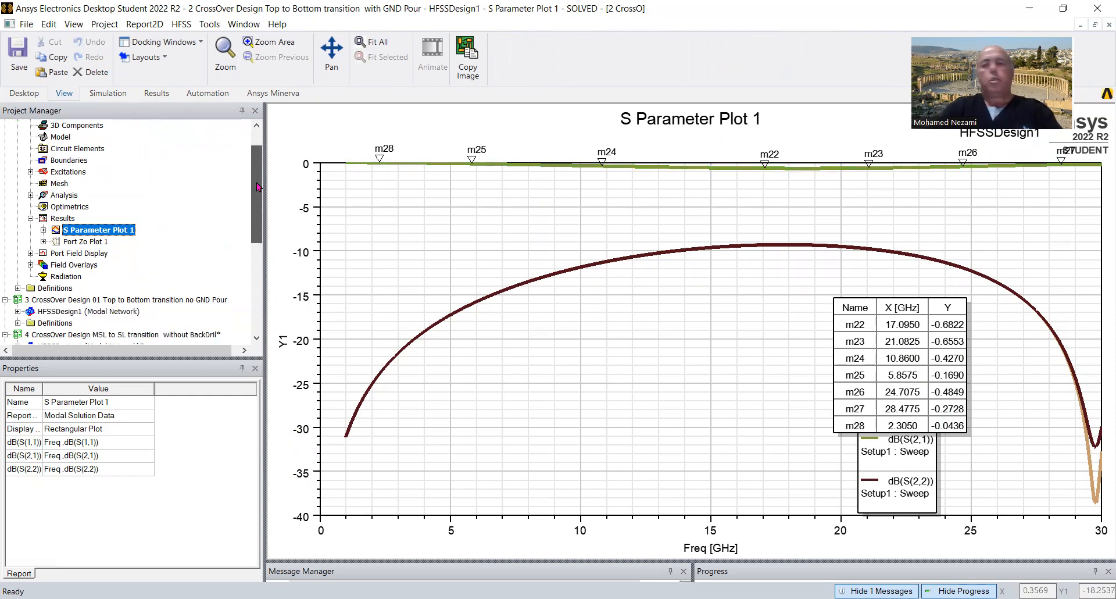
pyautogui.moveTo(259, 186); pyautogui.dragTo(259, 211)
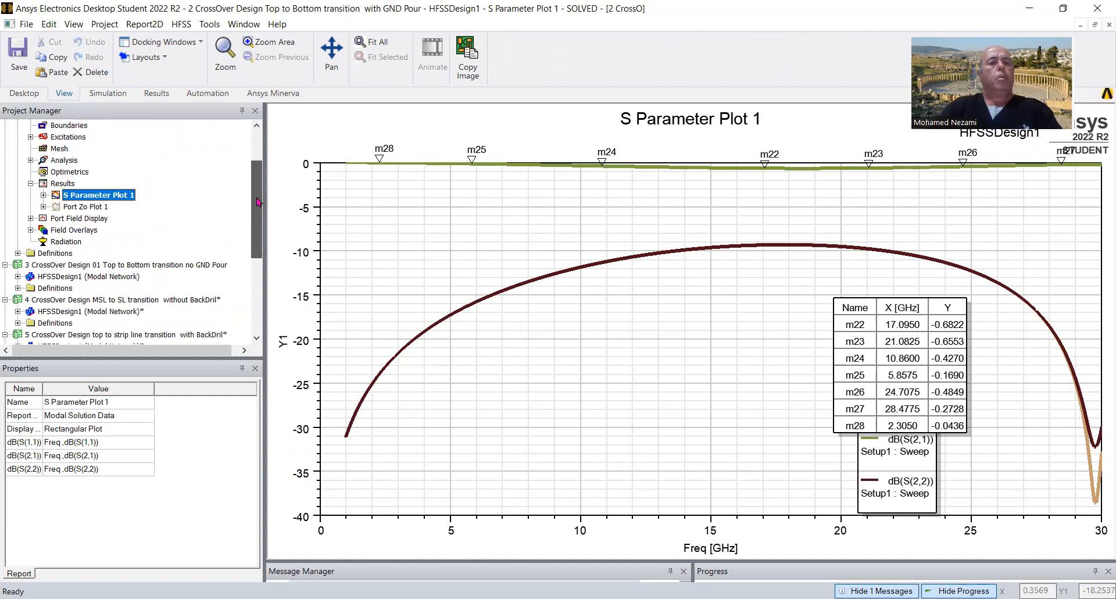
pyautogui.click(30, 230)
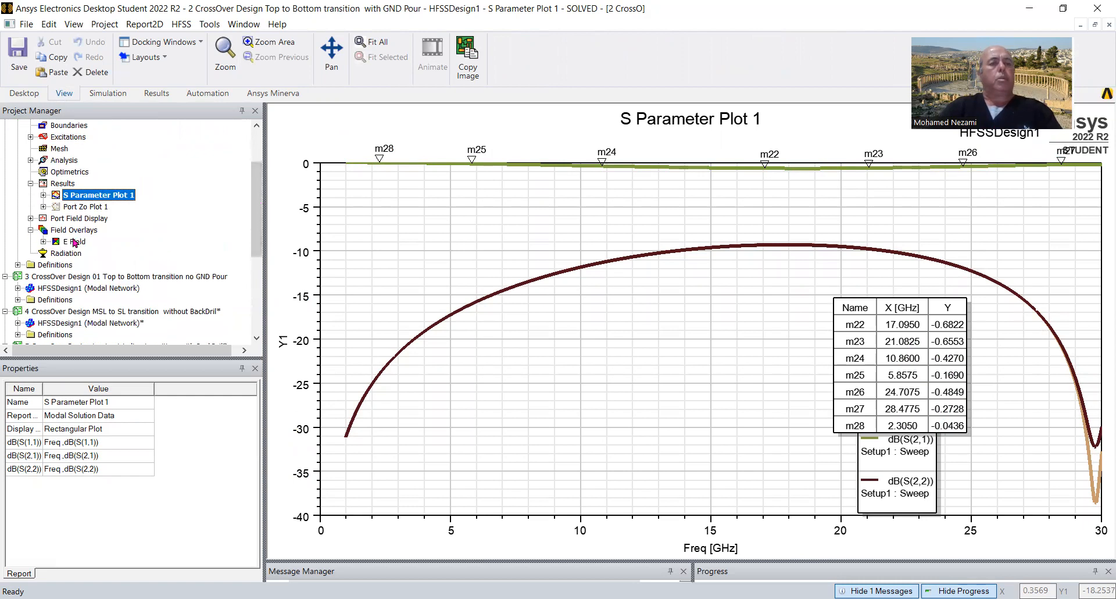
pyautogui.click(44, 242)
pyautogui.click(75, 241)
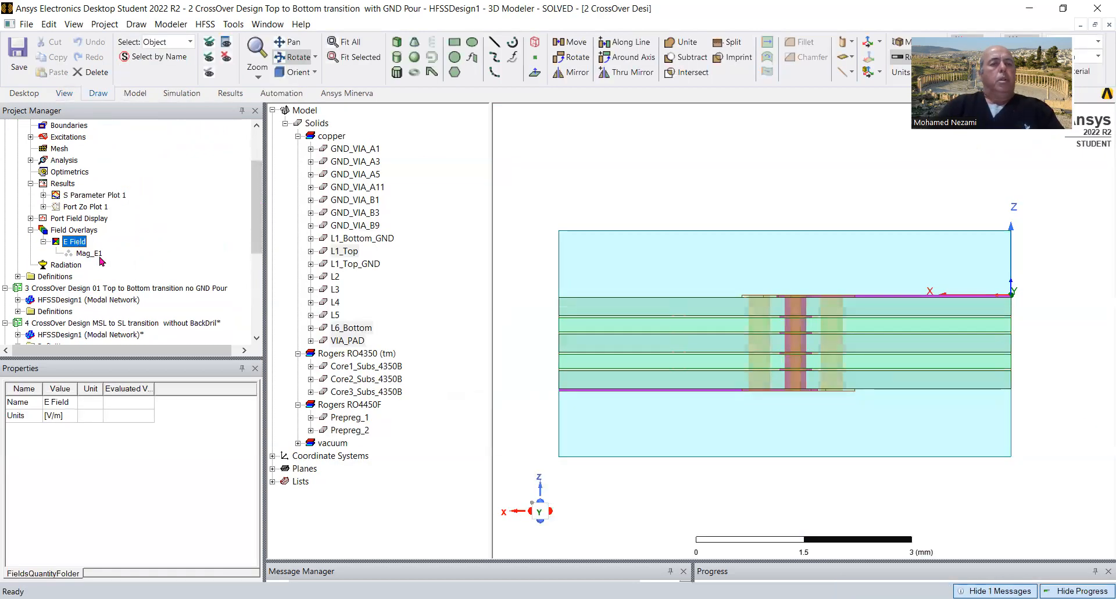
pyautogui.click(99, 256)
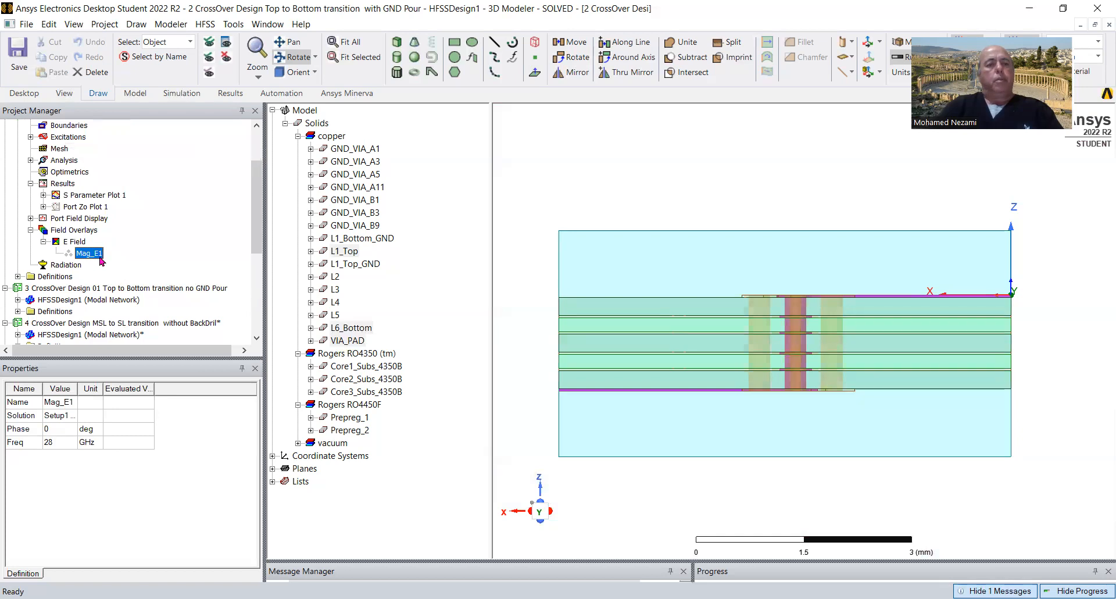
pyautogui.rightClick(100, 261)
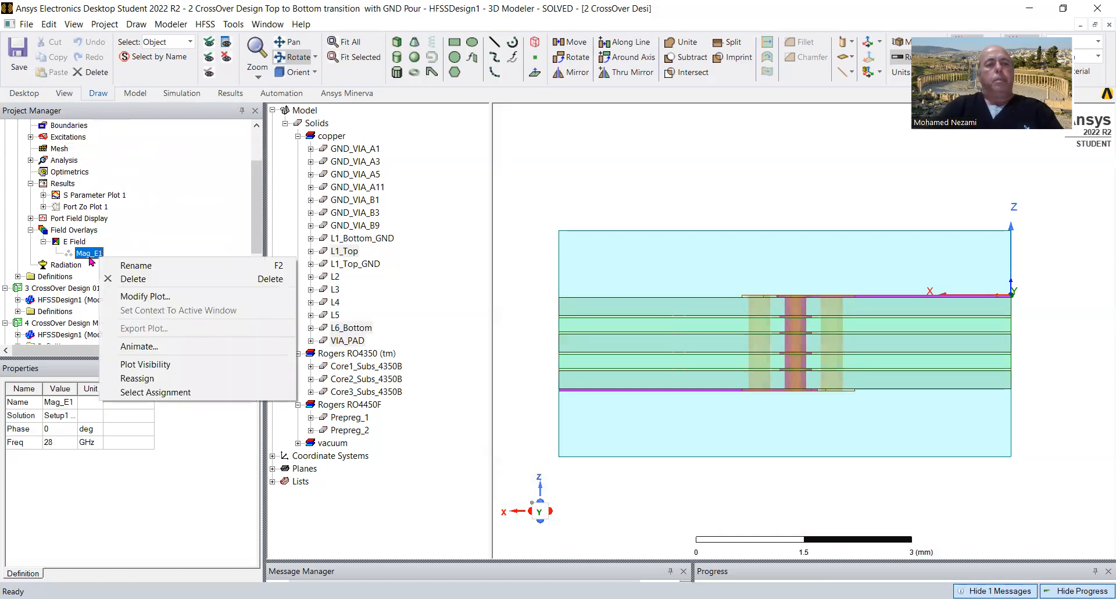
pyautogui.click(609, 321)
pyautogui.moveTo(675, 254); pyautogui.dragTo(672, 266)
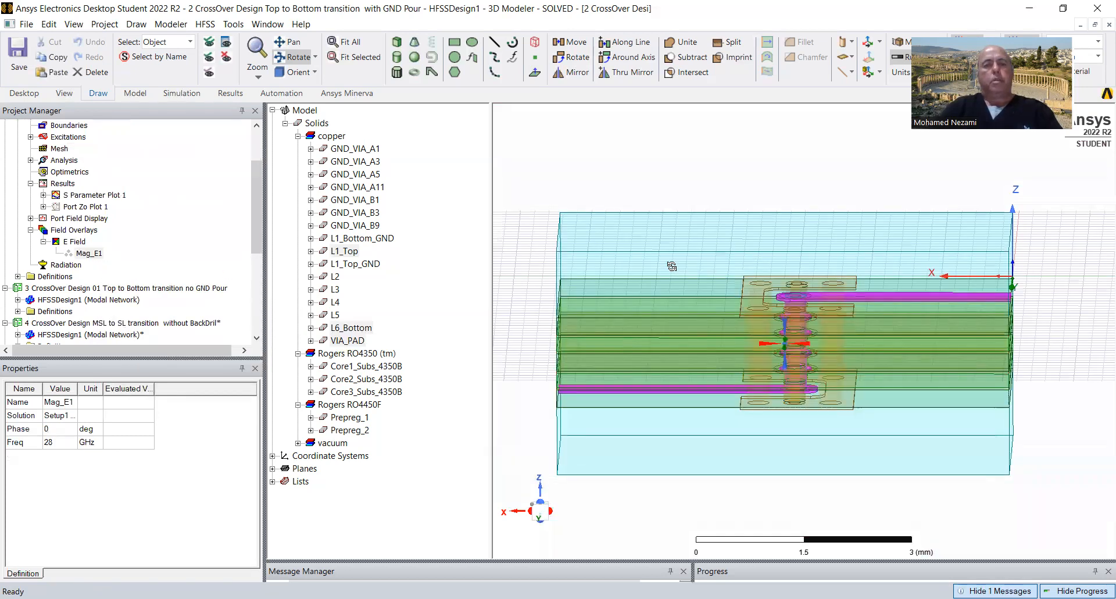
# Analyze all solution setups of the top-to-bottom design with GND pour and enlarge the message and progress area
pyautogui.moveTo(259, 181); pyautogui.dragTo(259, 150)
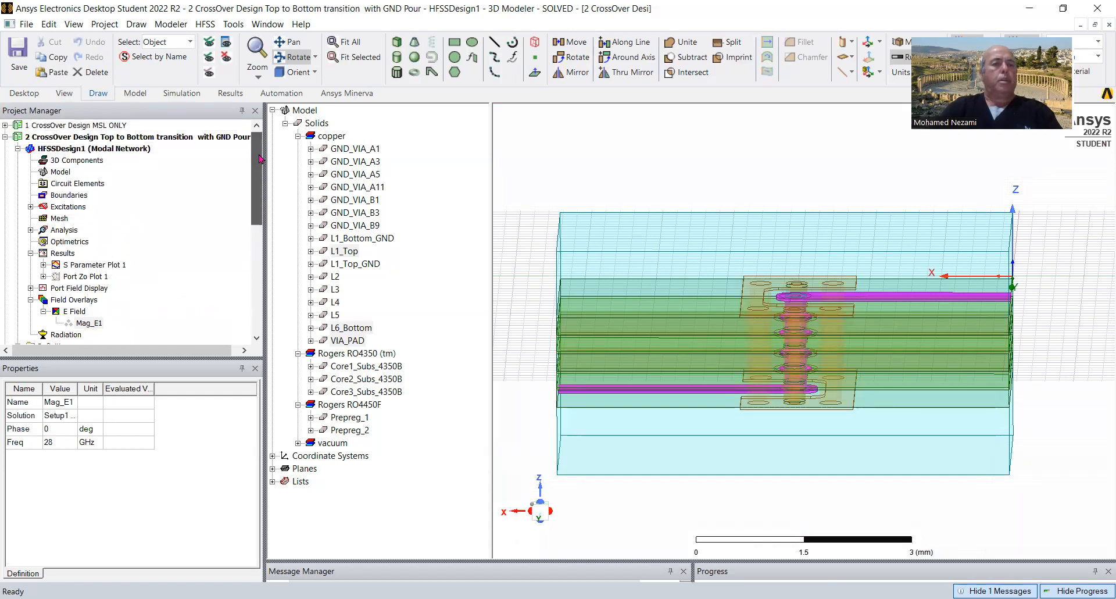
pyautogui.click(61, 230)
pyautogui.rightClick(54, 234)
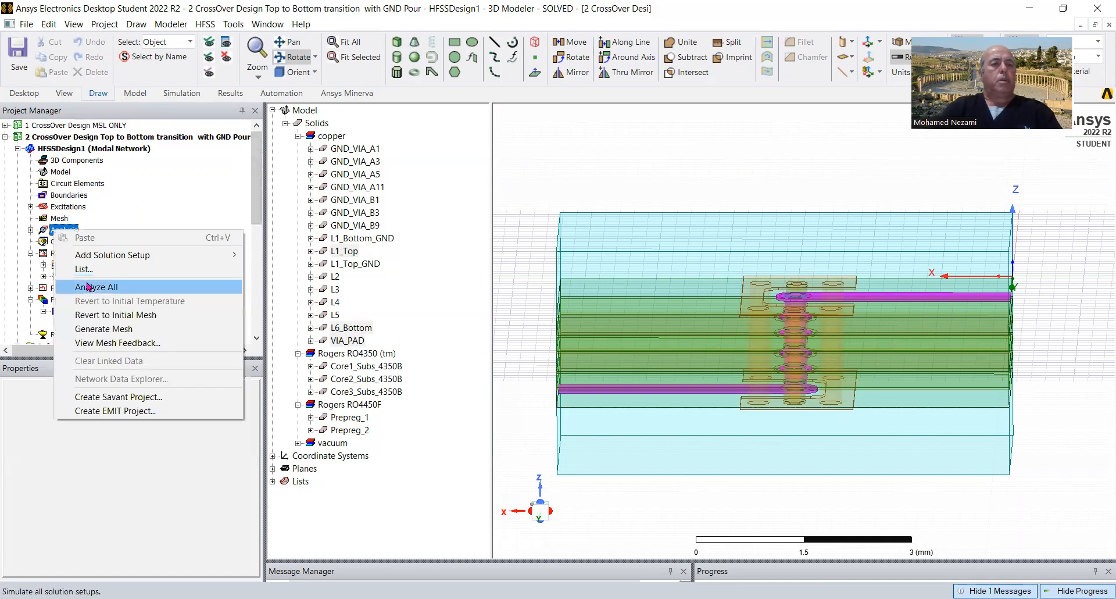
pyautogui.click(90, 285)
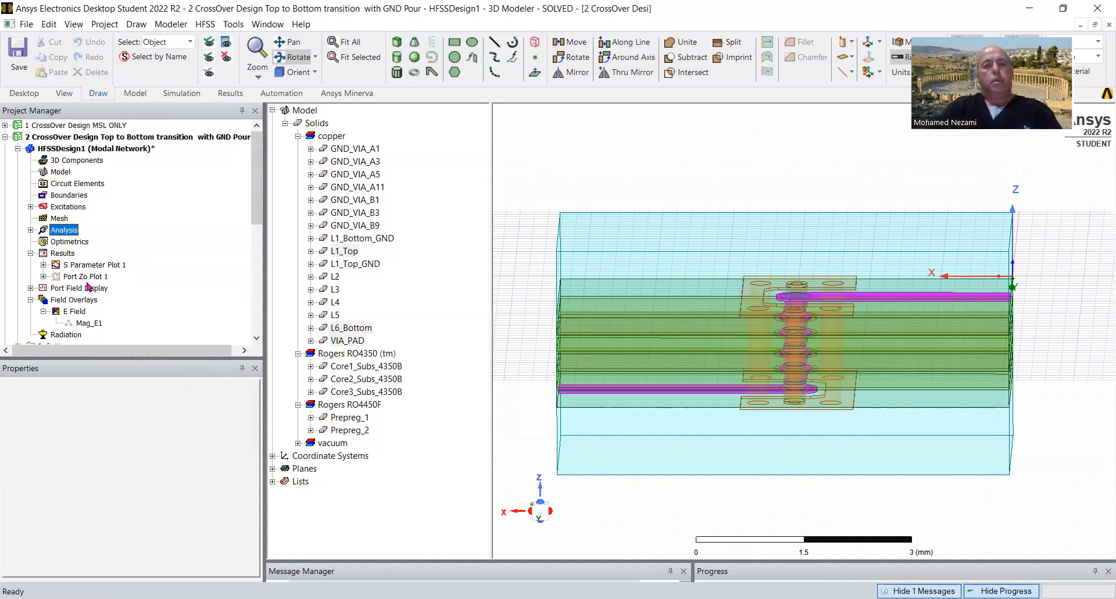
pyautogui.moveTo(764, 561); pyautogui.dragTo(765, 561)
pyautogui.moveTo(761, 515); pyautogui.dragTo(761, 515)
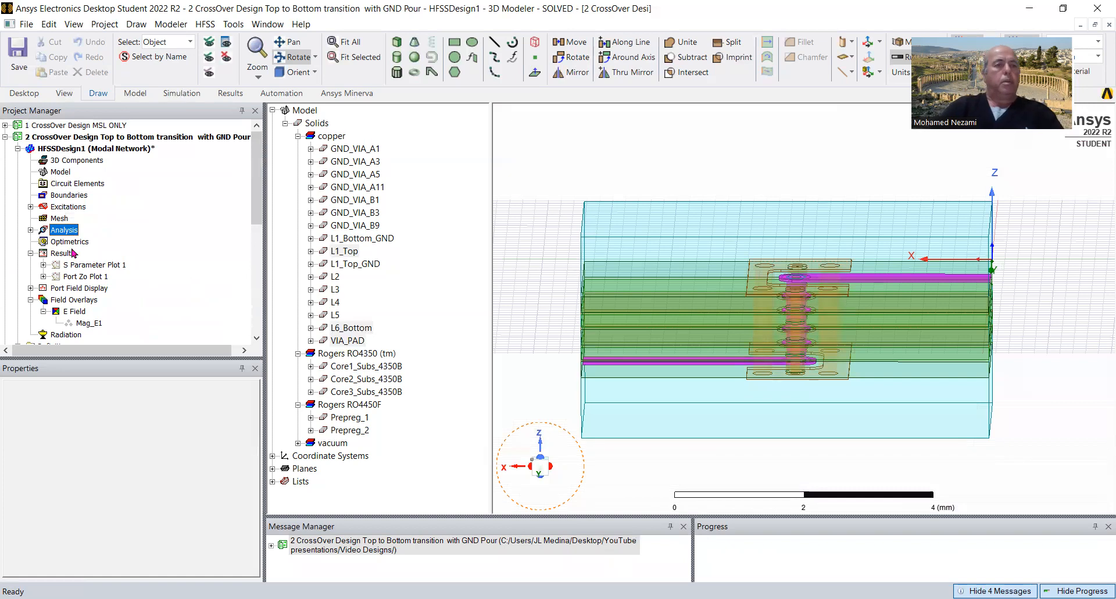
# Delete all solutions for all variations of the top-to-bottom transition design with GND pour
pyautogui.moveTo(258, 184); pyautogui.dragTo(259, 193)
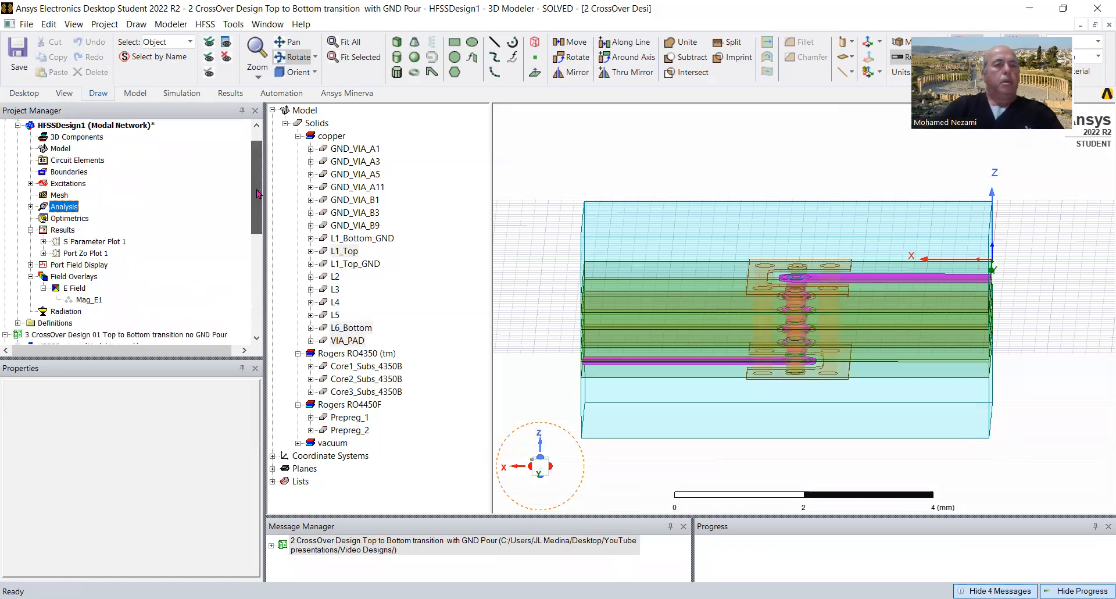
pyautogui.click(87, 300)
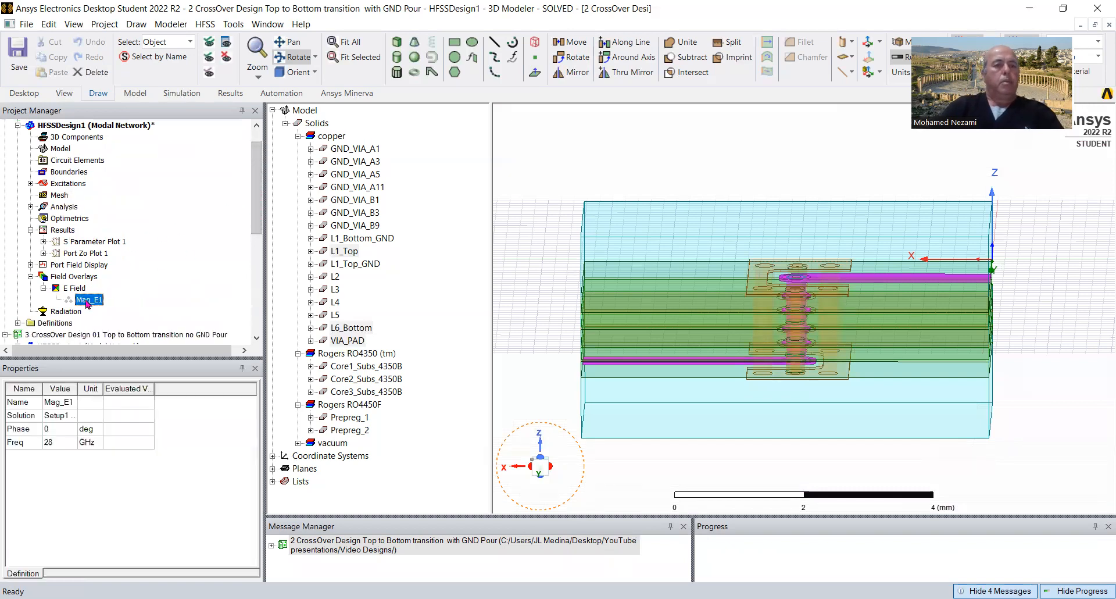
pyautogui.click(62, 230)
pyautogui.rightClick(61, 234)
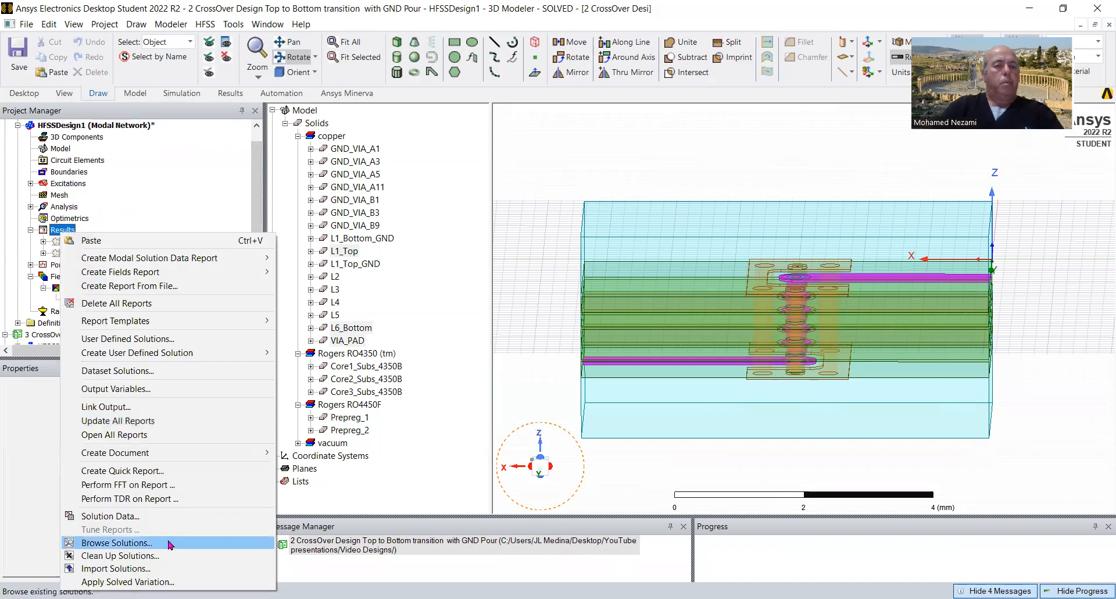
pyautogui.click(135, 556)
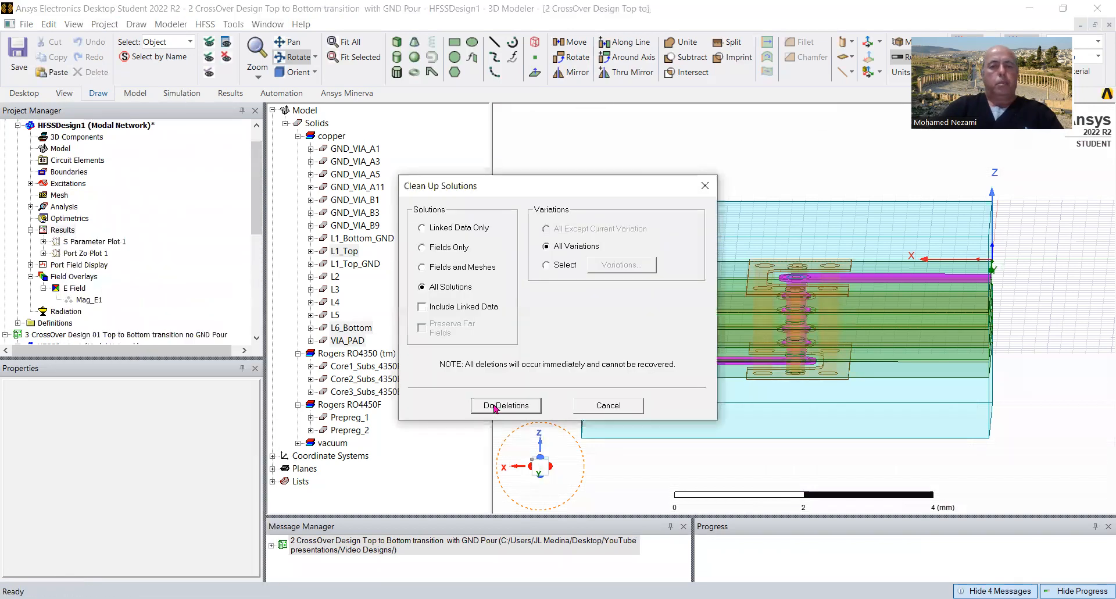
pyautogui.click(492, 406)
# Expand the analysis setups and analyze all of them again for the top-to-bottom design with GND pour
pyautogui.click(89, 299)
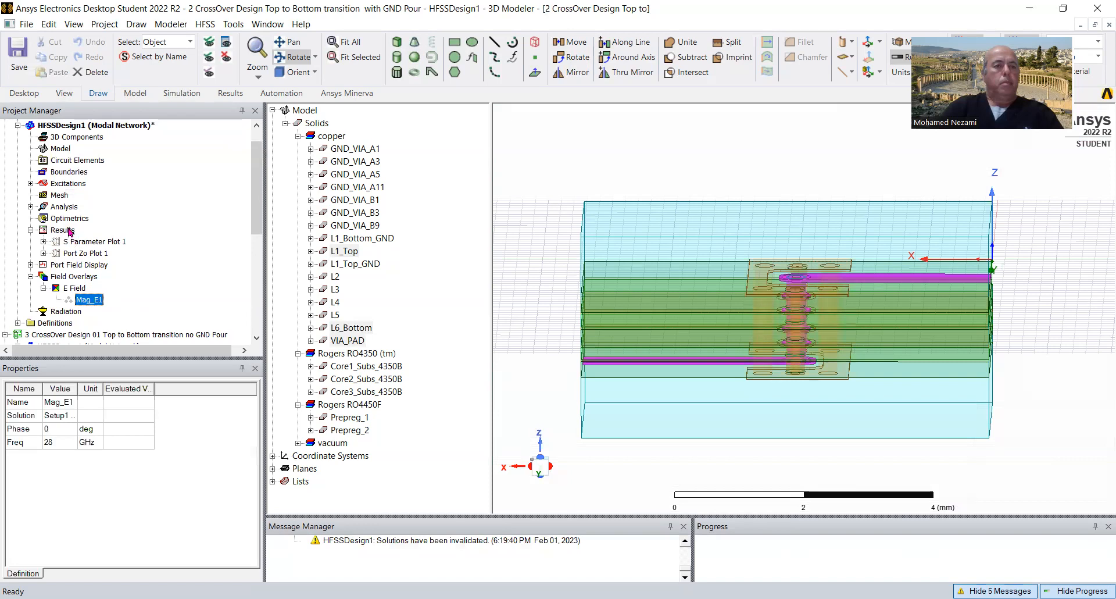
pyautogui.click(31, 207)
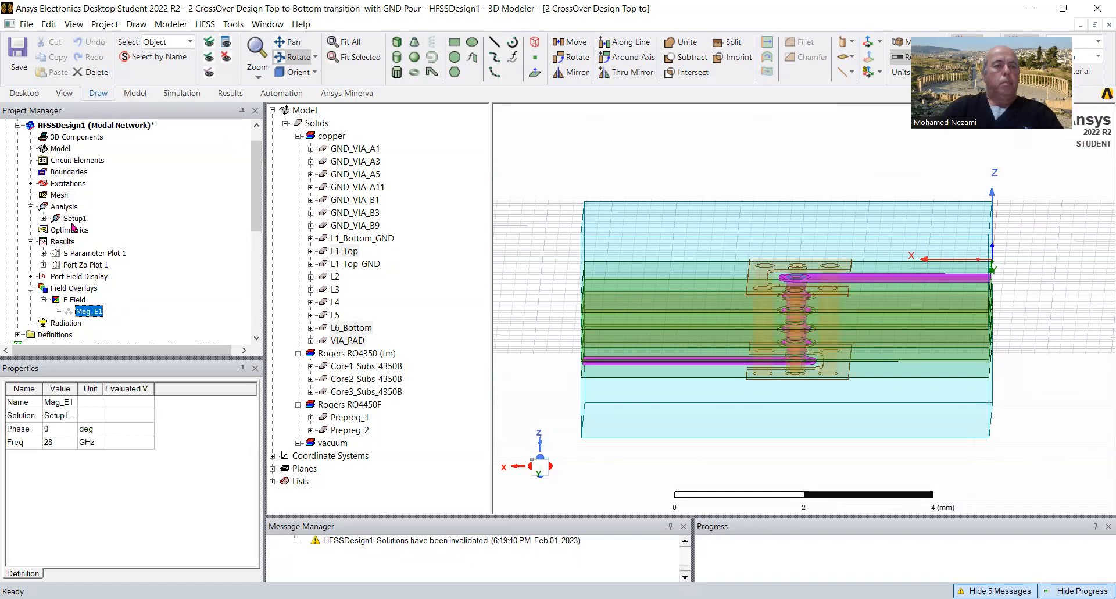
pyautogui.click(62, 207)
pyautogui.rightClick(58, 207)
pyautogui.click(99, 259)
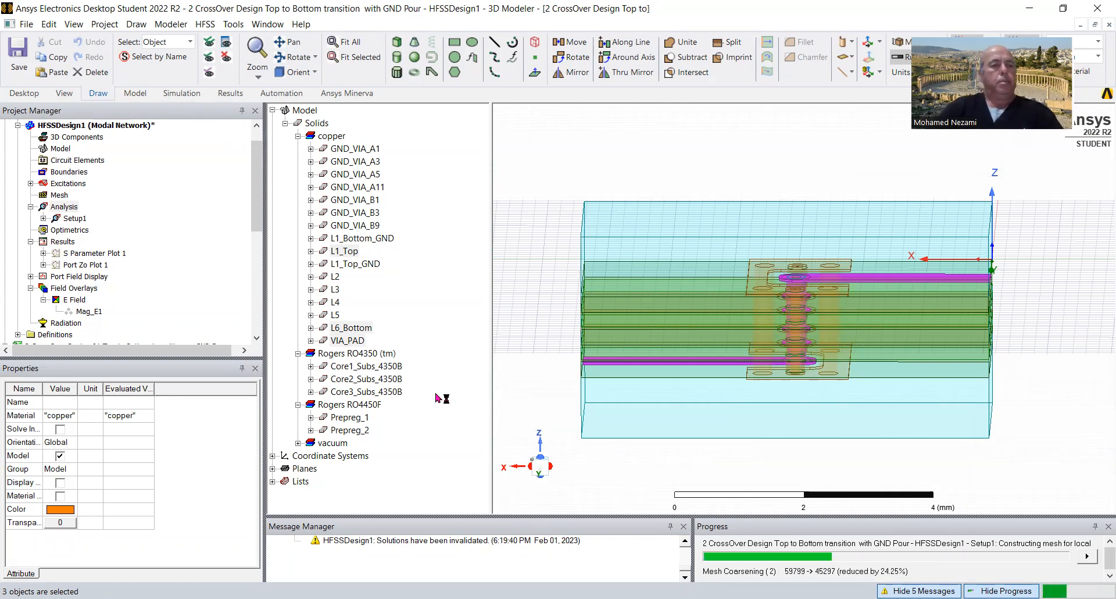
# Inspect the Mag_E1 field overlay around the traces and via in a tilted side view, and clear the trace highlighting
pyautogui.click(89, 311)
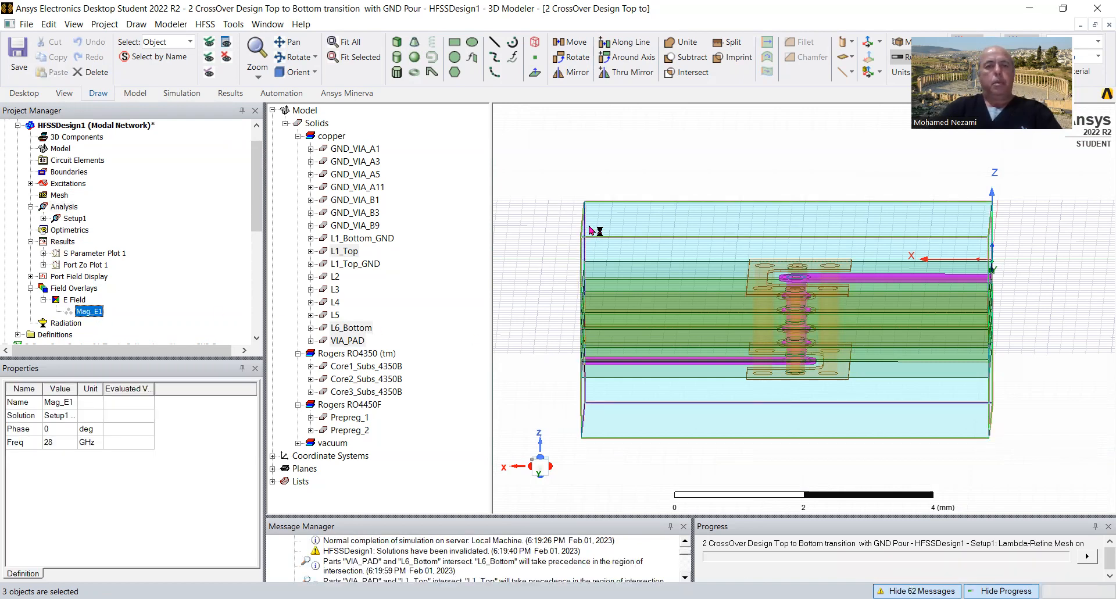
pyautogui.keyDown('alt'); pyautogui.moveTo(709, 257); pyautogui.dragTo(504, 338); pyautogui.keyUp('alt')
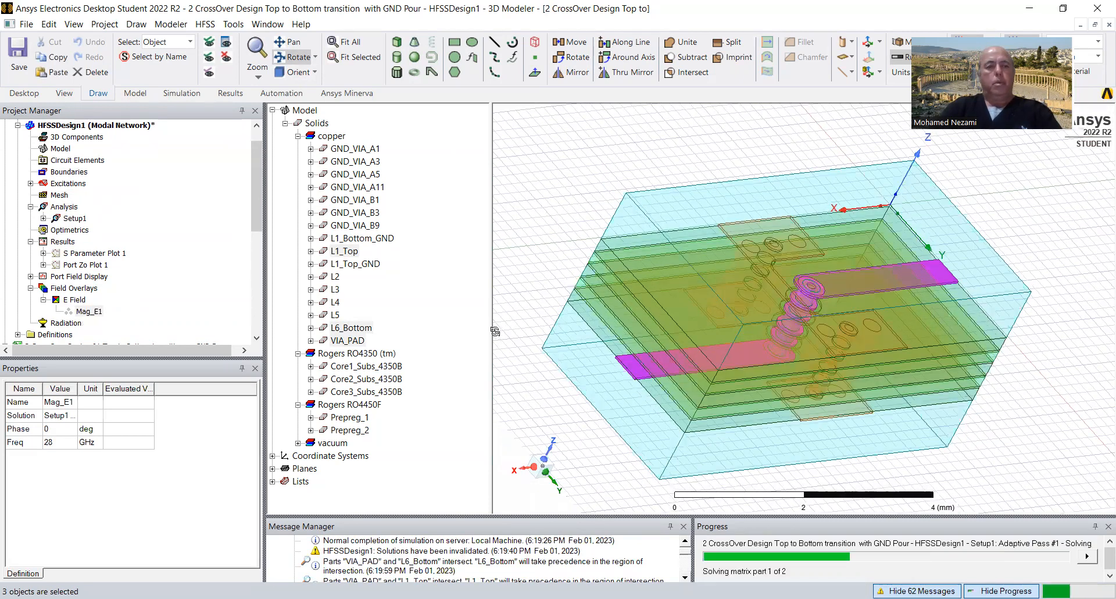
pyautogui.click(92, 312)
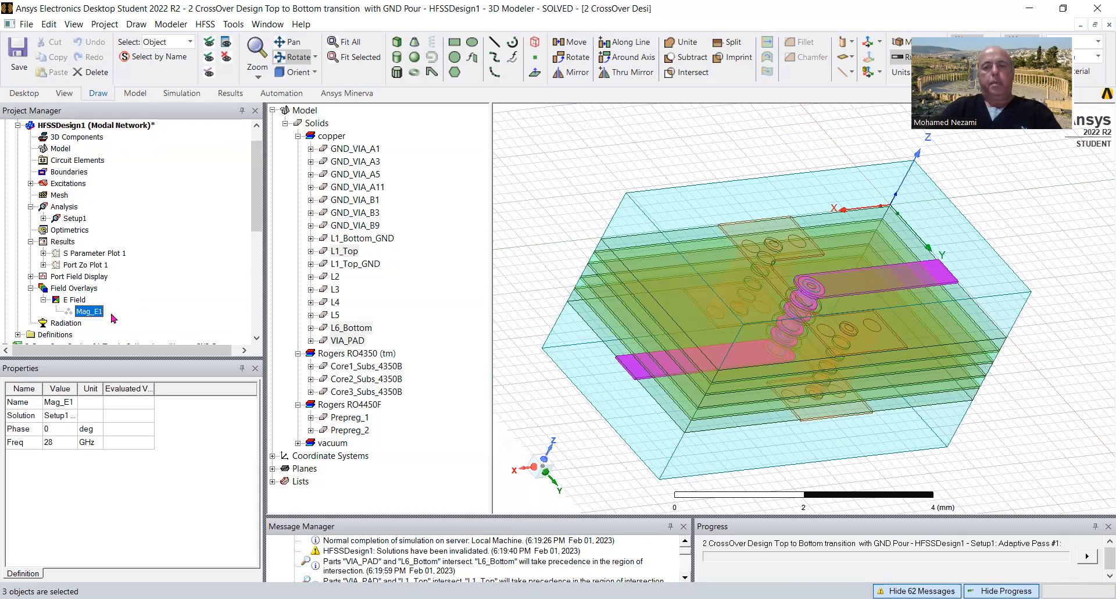
pyautogui.moveTo(697, 313); pyautogui.dragTo(868, 295)
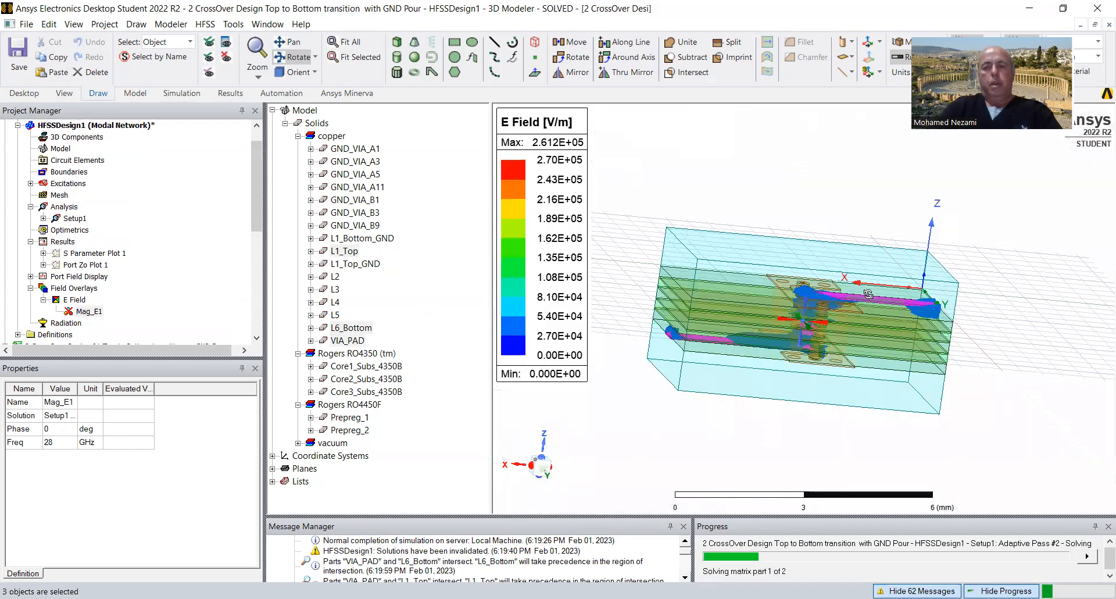
pyautogui.scroll(5, 868, 294)
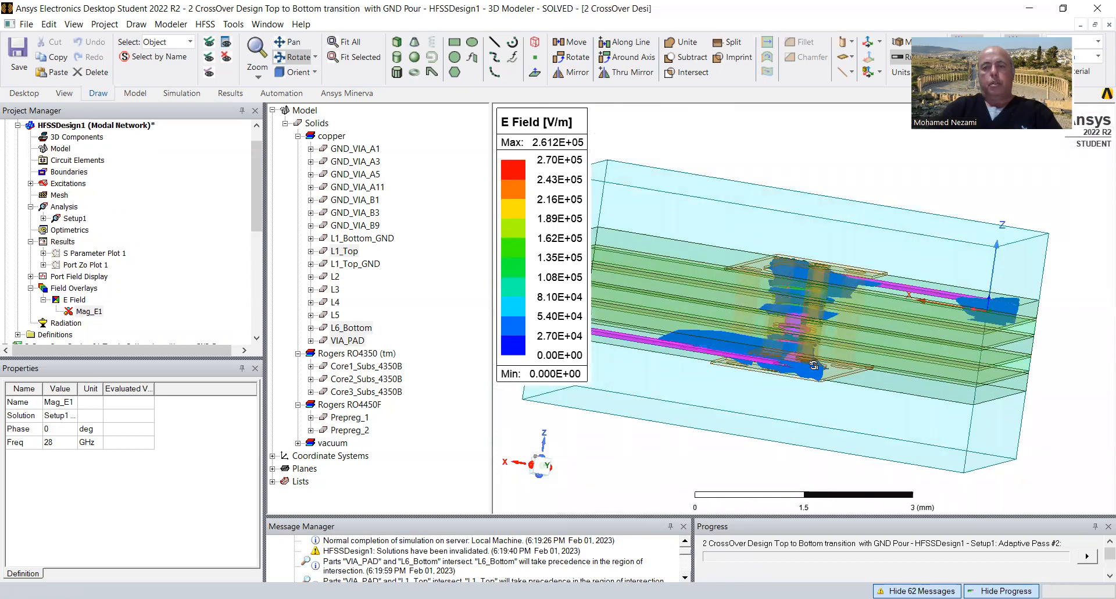
pyautogui.moveTo(816, 365); pyautogui.dragTo(876, 325)
pyautogui.click(385, 354)
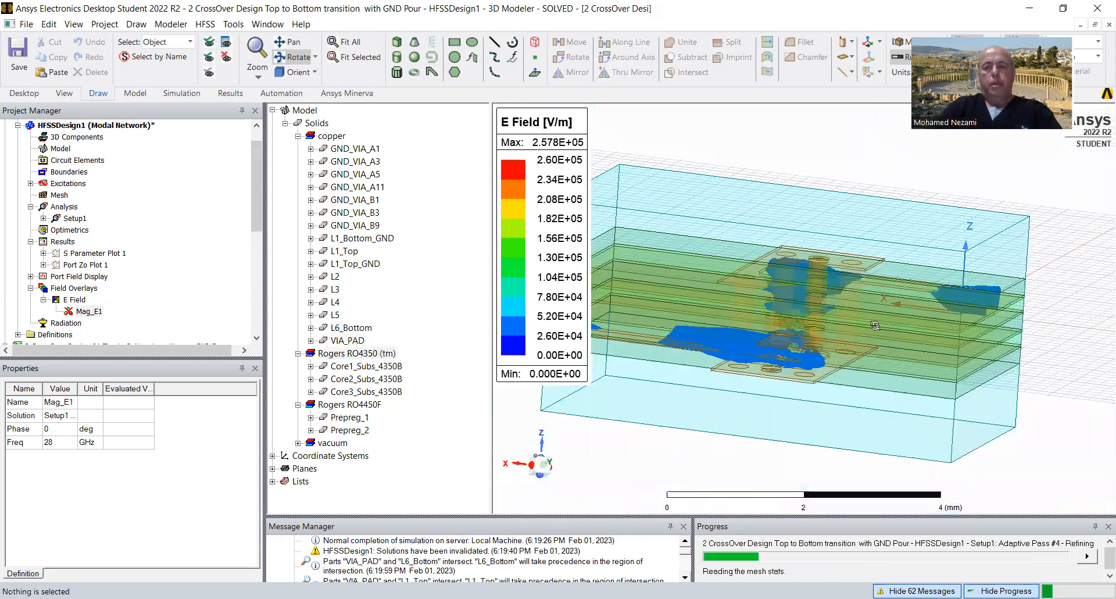
# Examine the E field through the layer stack in an enlarged Left (+Y) view
pyautogui.moveTo(759, 343); pyautogui.dragTo(820, 354)
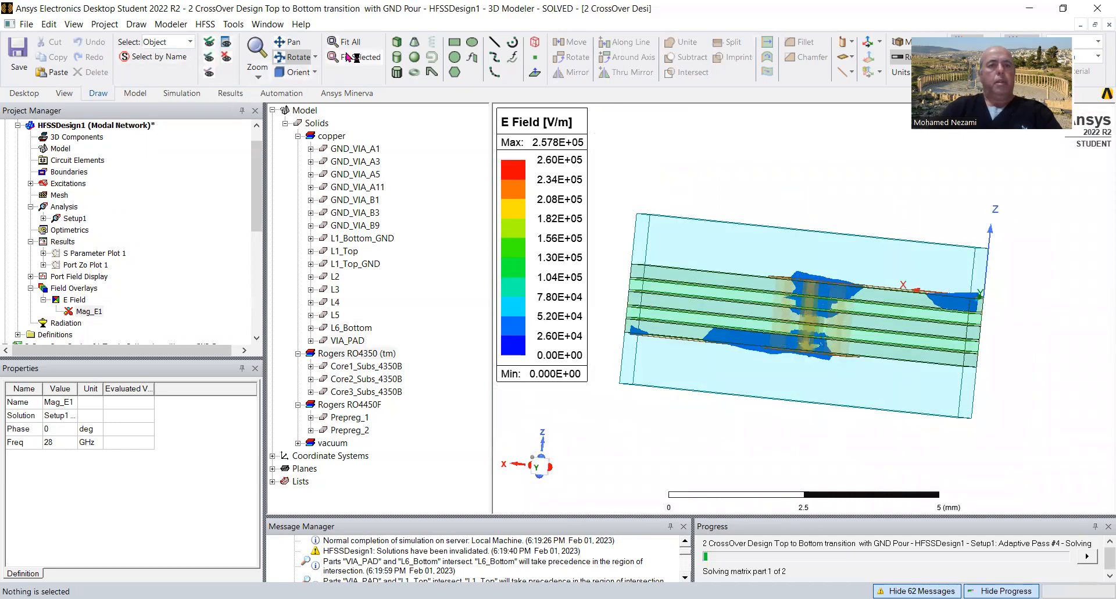
pyautogui.click(314, 73)
pyautogui.click(306, 127)
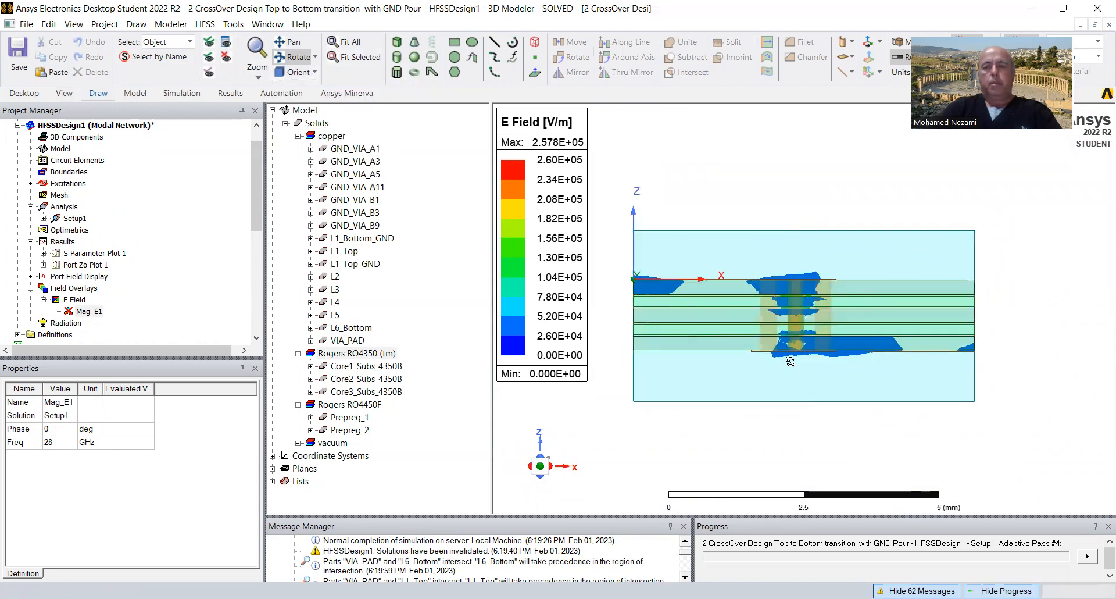
pyautogui.scroll(4, 731, 349)
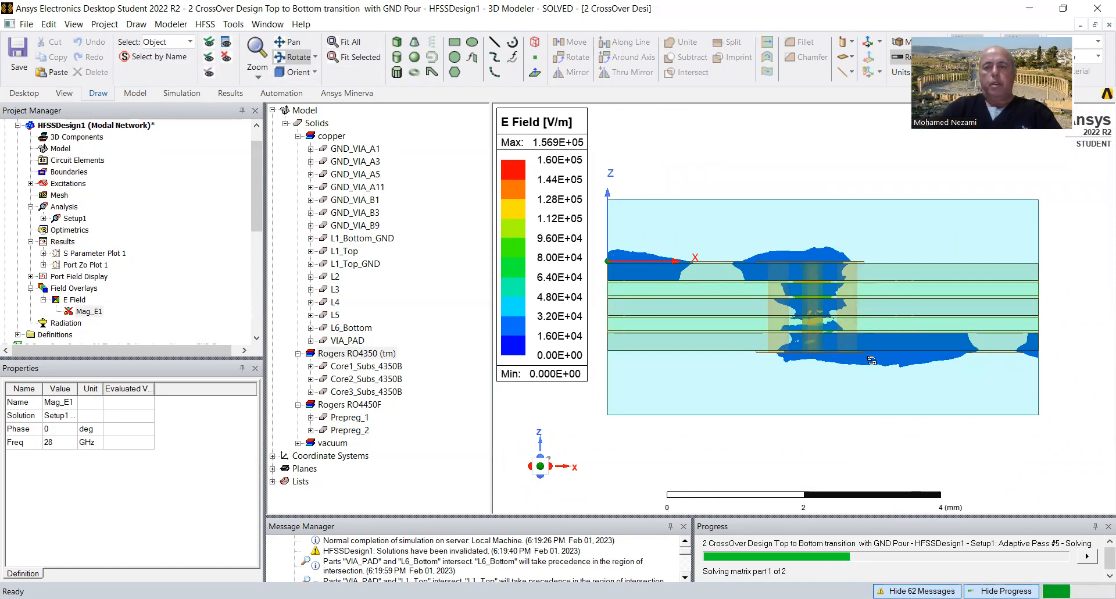
pyautogui.moveTo(947, 364); pyautogui.dragTo(892, 363)
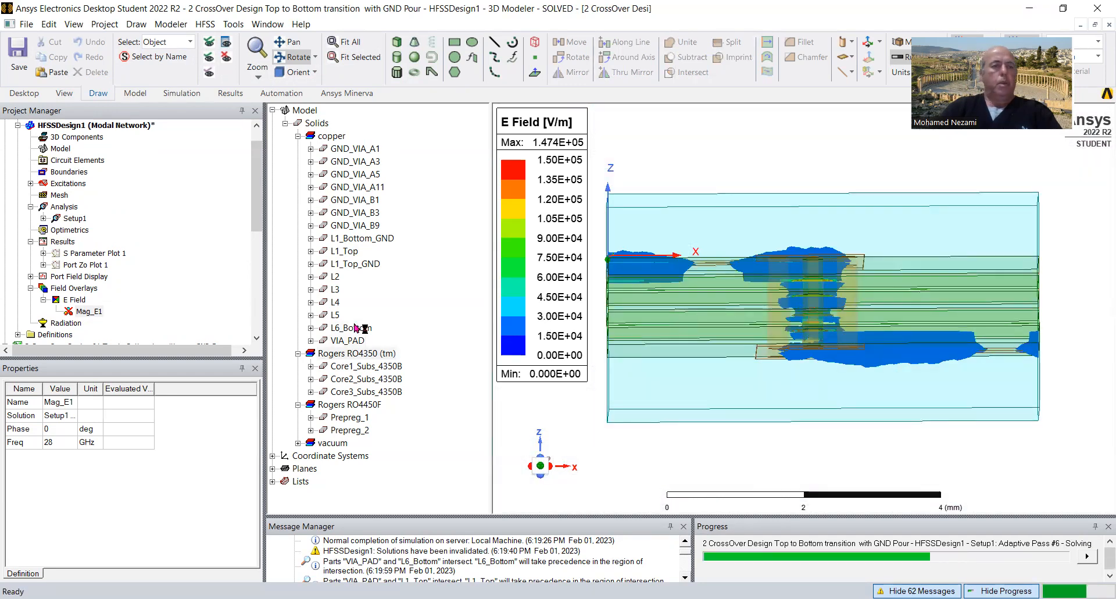
# Try to animate the Mag_E1 field plot while the simulation is running
pyautogui.click(91, 312)
pyautogui.rightClick(91, 314)
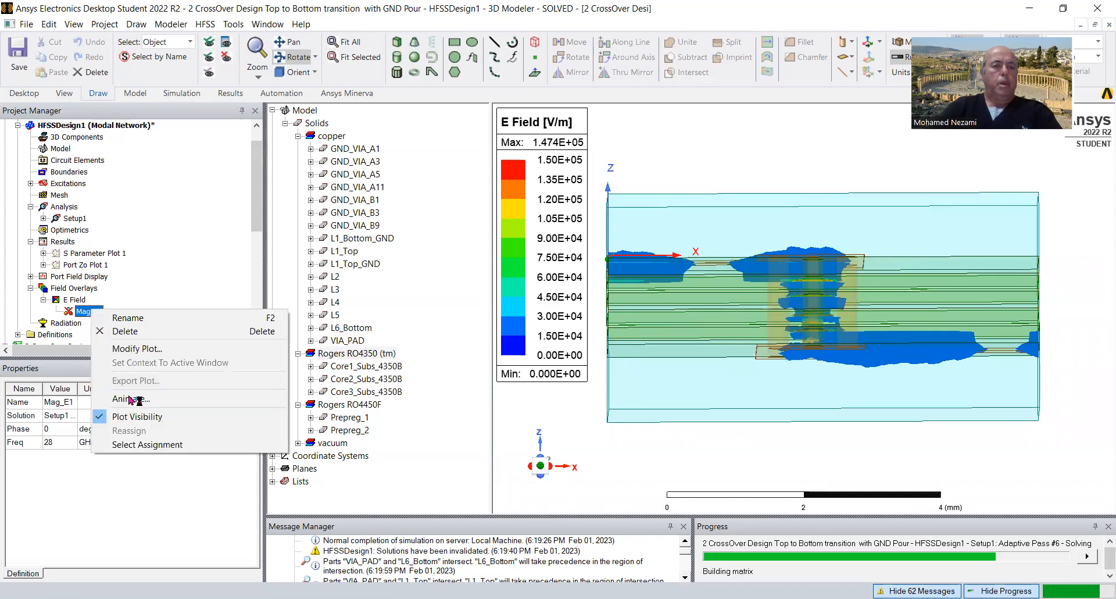
pyautogui.click(124, 399)
pyautogui.click(596, 346)
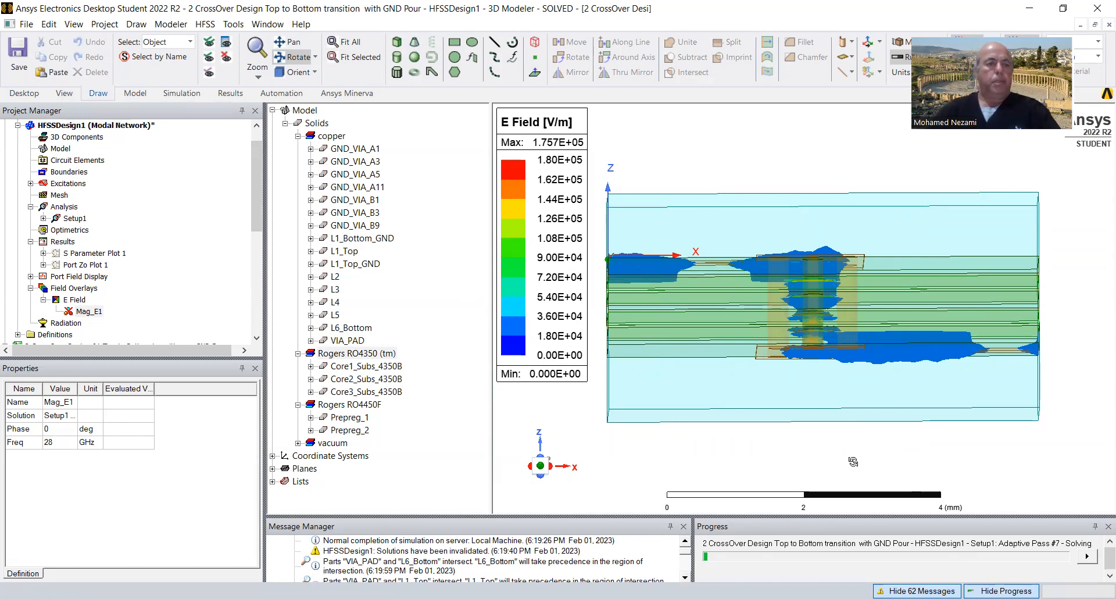
pyautogui.click(88, 312)
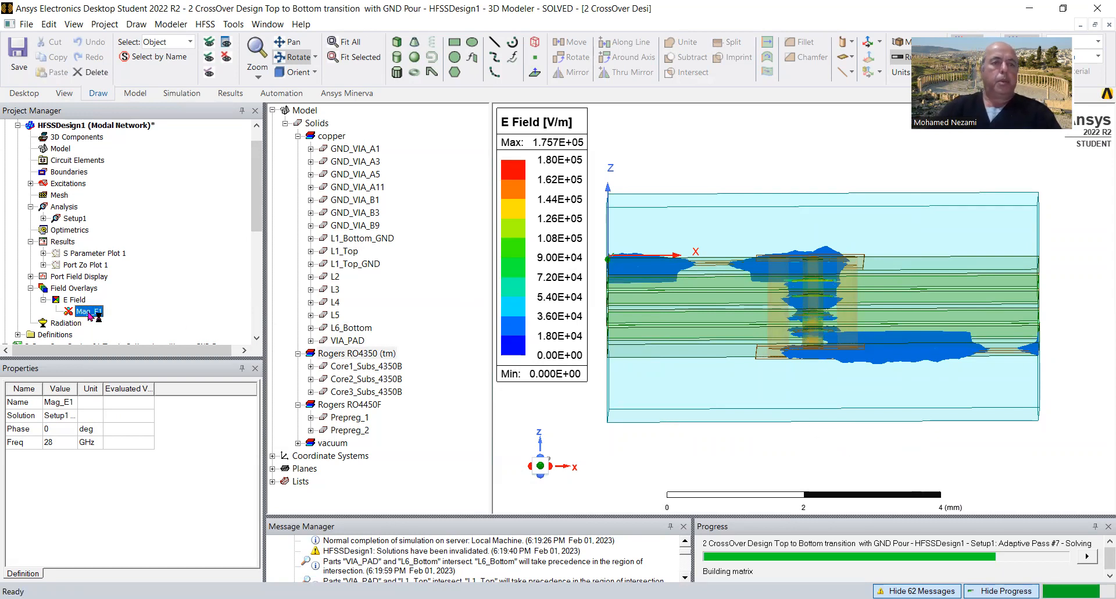
pyautogui.rightClick(90, 314)
pyautogui.click(128, 402)
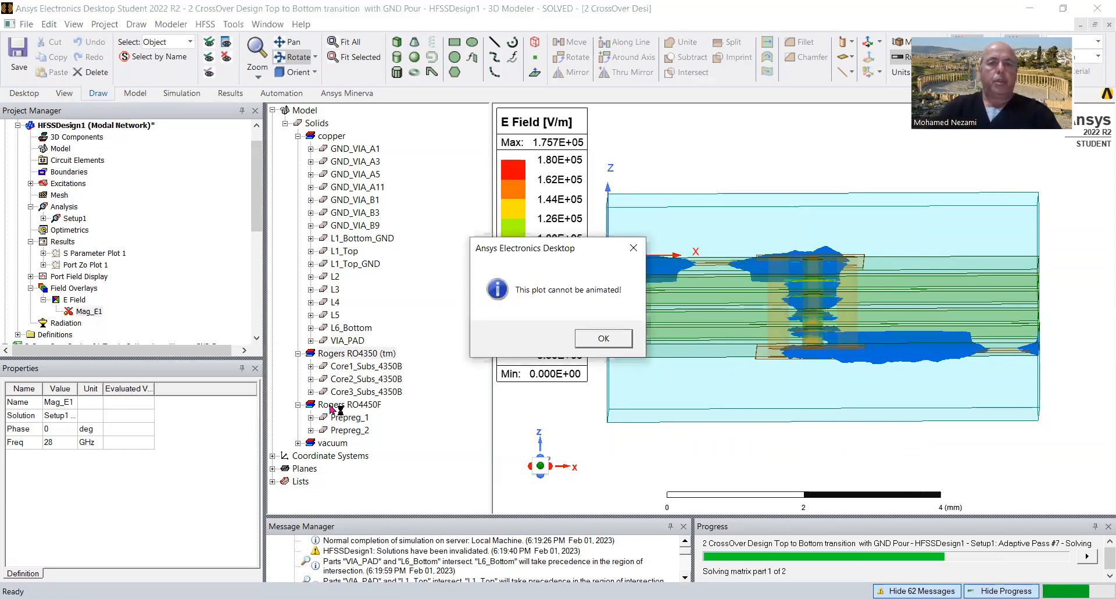
pyautogui.click(605, 339)
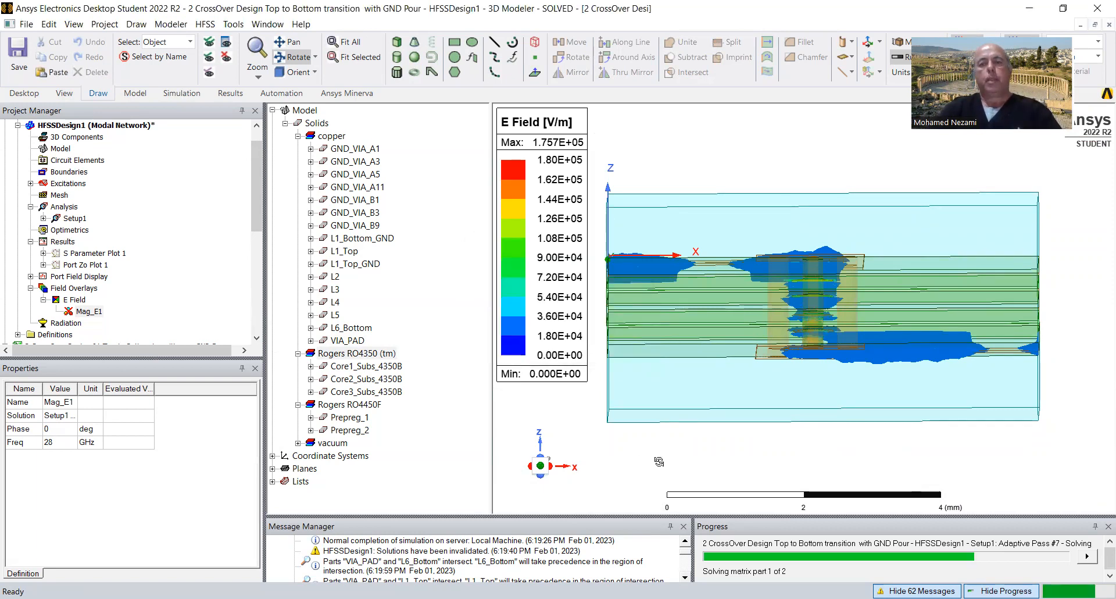
# Highlight the L1_Bottom_GND and L1_Top_GND pours together and view them with the E field from above
pyautogui.moveTo(706, 353); pyautogui.dragTo(706, 381)
pyautogui.click(383, 238)
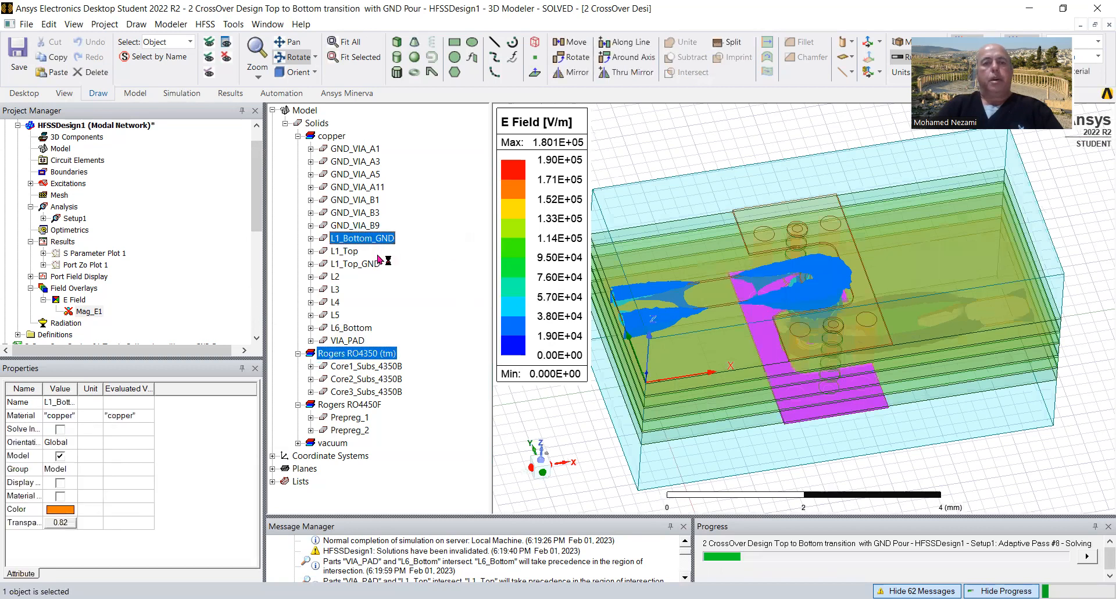
pyautogui.keyDown('ctrl'); pyautogui.click(380, 264); pyautogui.keyUp('ctrl')
pyautogui.moveTo(823, 314); pyautogui.dragTo(859, 346)
pyautogui.moveTo(790, 384); pyautogui.dragTo(851, 419)
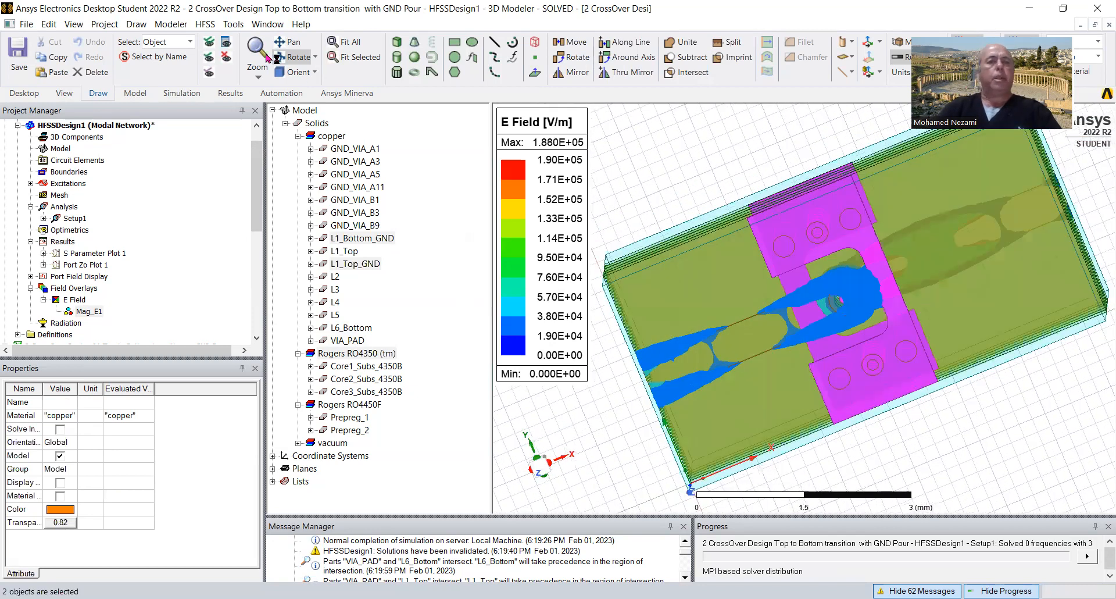
# Show the E field with the highlighted ground pours in the Right (-Y) view and in the Top (-Z) view
pyautogui.click(315, 72)
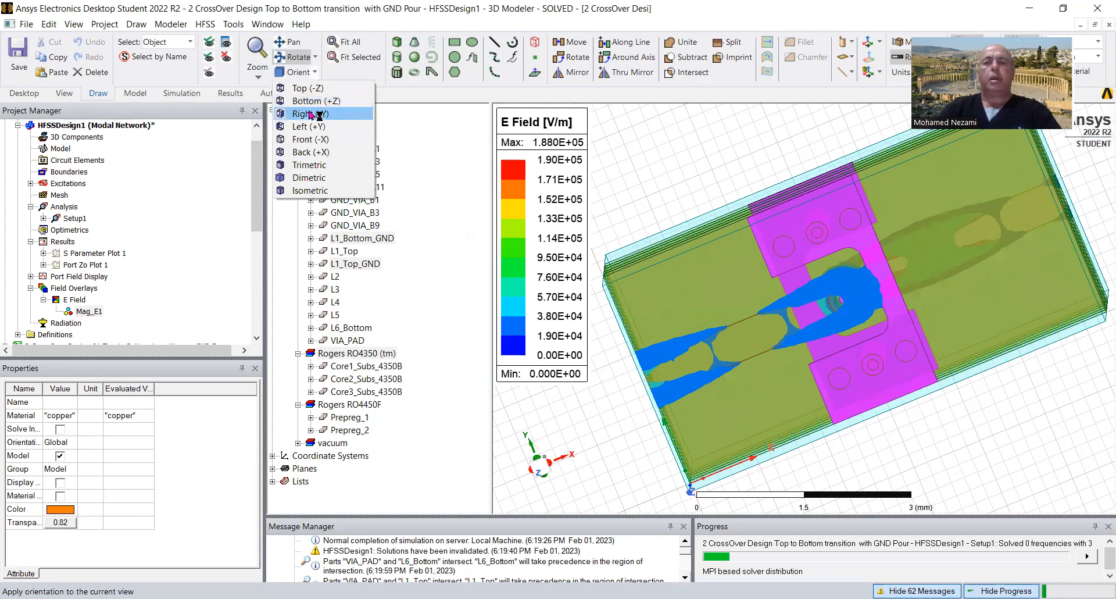
pyautogui.click(311, 114)
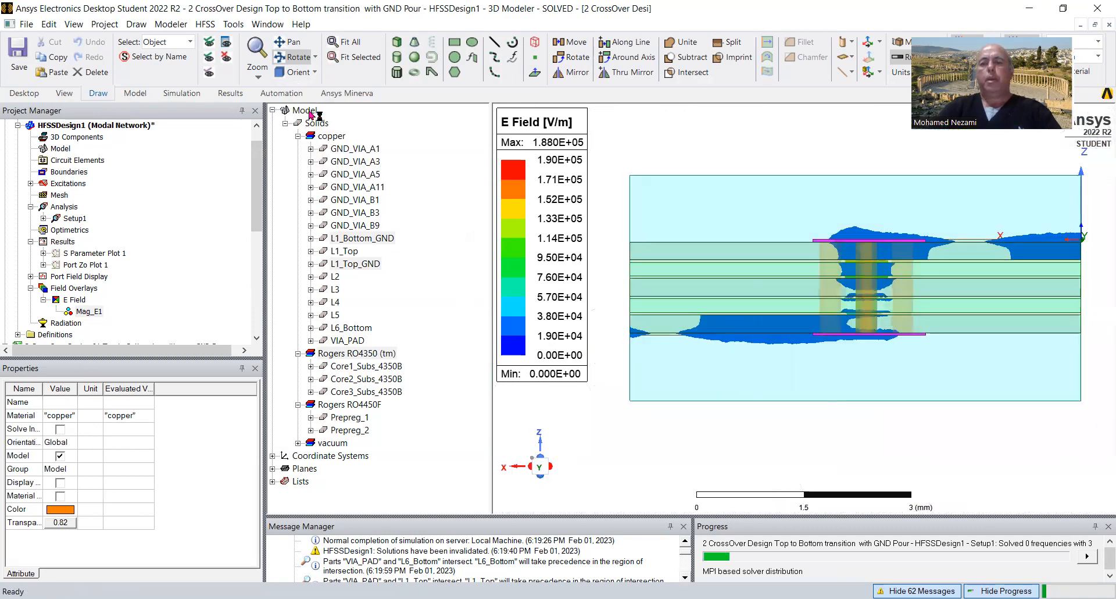
pyautogui.click(315, 73)
pyautogui.click(309, 89)
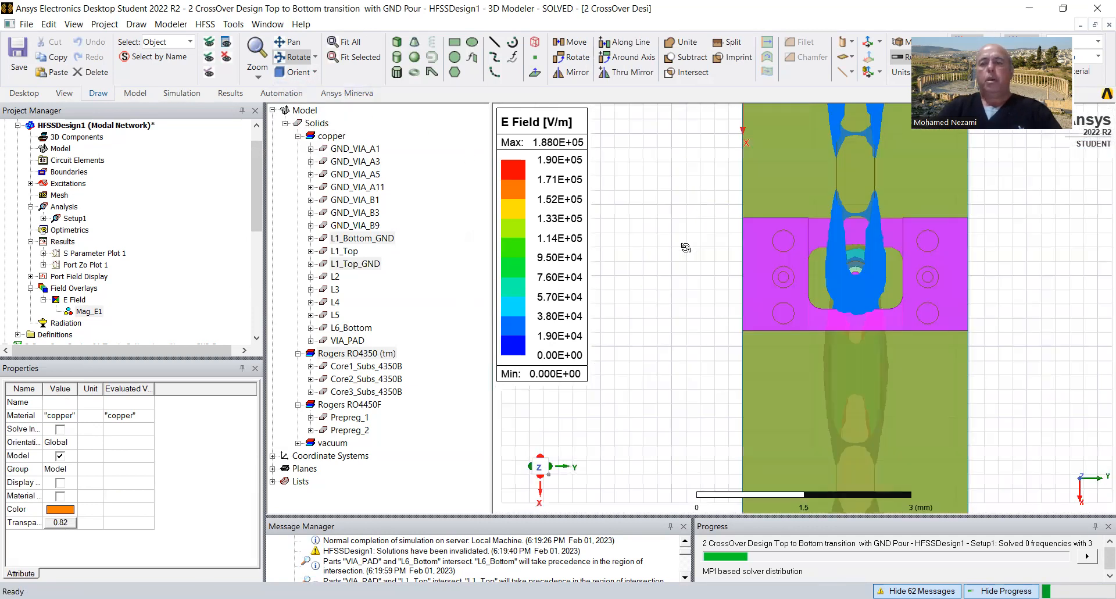
pyautogui.scroll(-3, 686, 248)
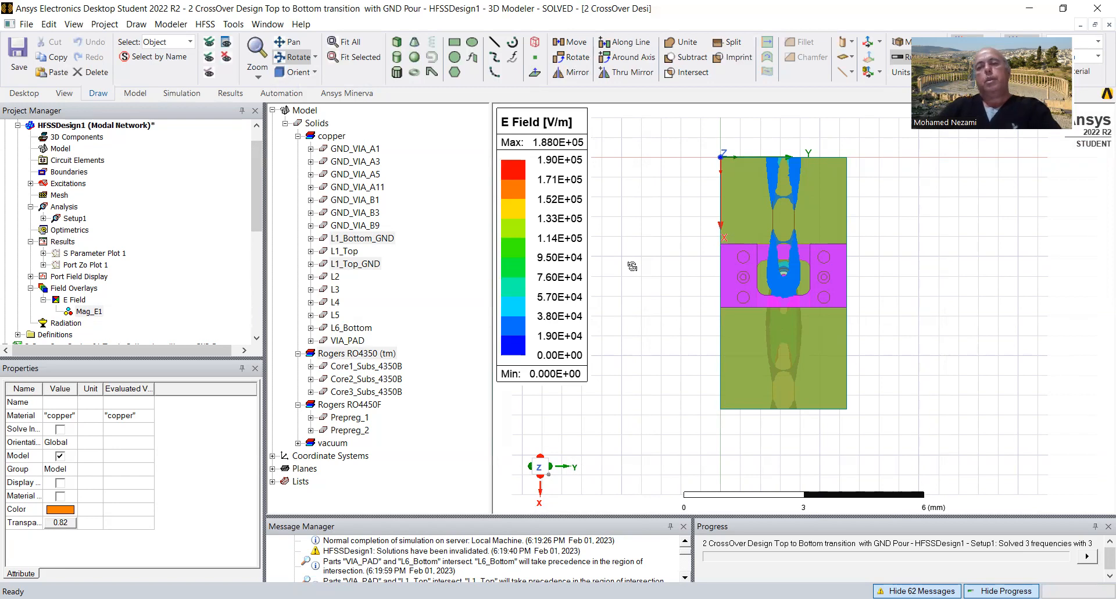
# Examine the E field passing from the top trace to the bottom trace between the highlighted ground pours from tilted angles
pyautogui.moveTo(841, 363); pyautogui.dragTo(756, 265)
pyautogui.scroll(1, 803, 282)
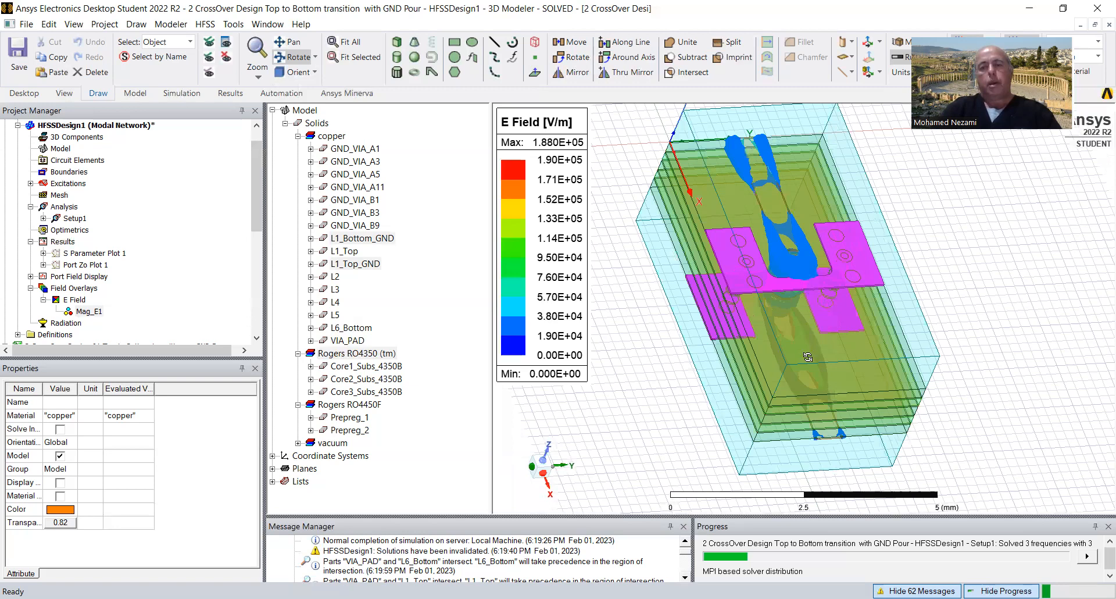
pyautogui.scroll(1, 811, 358)
pyautogui.moveTo(872, 376); pyautogui.dragTo(833, 372)
pyautogui.moveTo(866, 313); pyautogui.dragTo(859, 365)
pyautogui.moveTo(901, 321); pyautogui.dragTo(901, 297)
pyautogui.moveTo(838, 351); pyautogui.dragTo(765, 235)
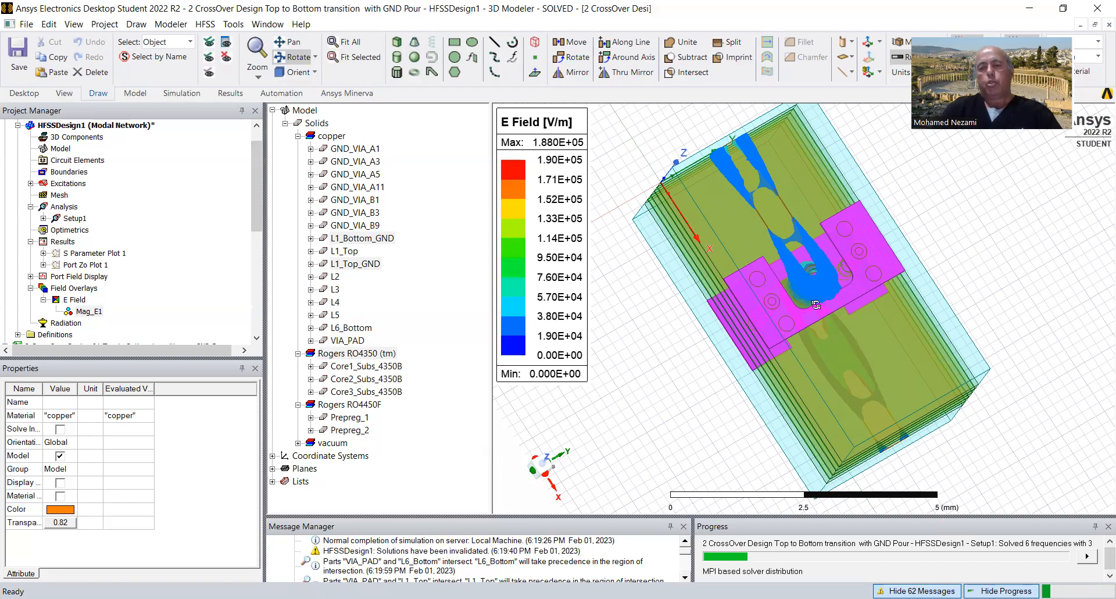
# Examine the E field around the signal via inside the top ground pour opening at close range
pyautogui.moveTo(751, 285); pyautogui.dragTo(821, 307)
pyautogui.scroll(2, 820, 309)
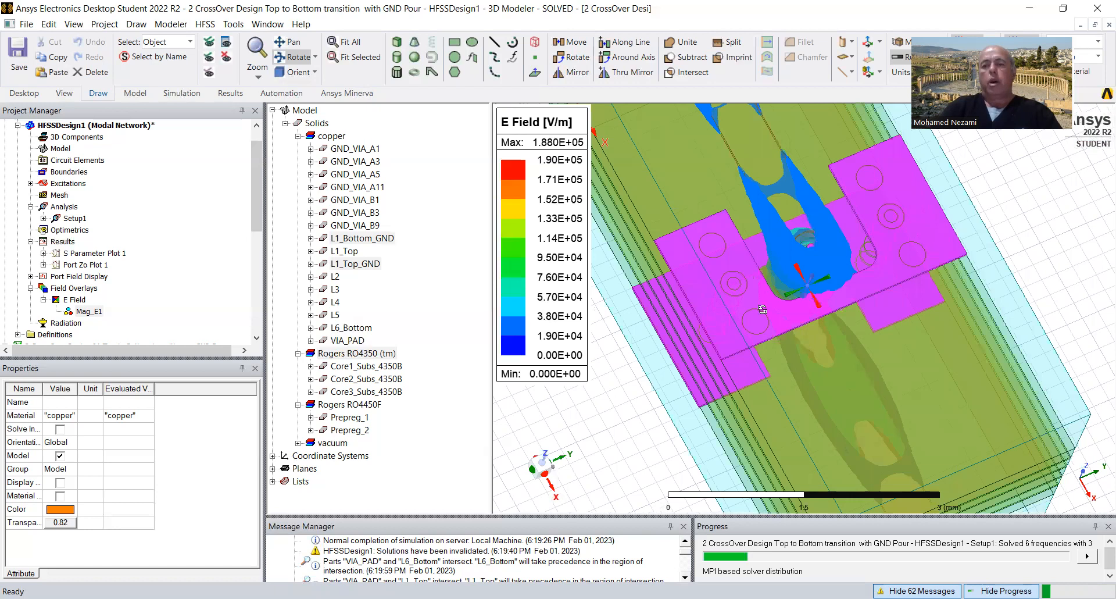
pyautogui.scroll(1, 811, 311)
pyautogui.moveTo(881, 308); pyautogui.dragTo(922, 289)
pyautogui.moveTo(850, 312); pyautogui.dragTo(808, 324)
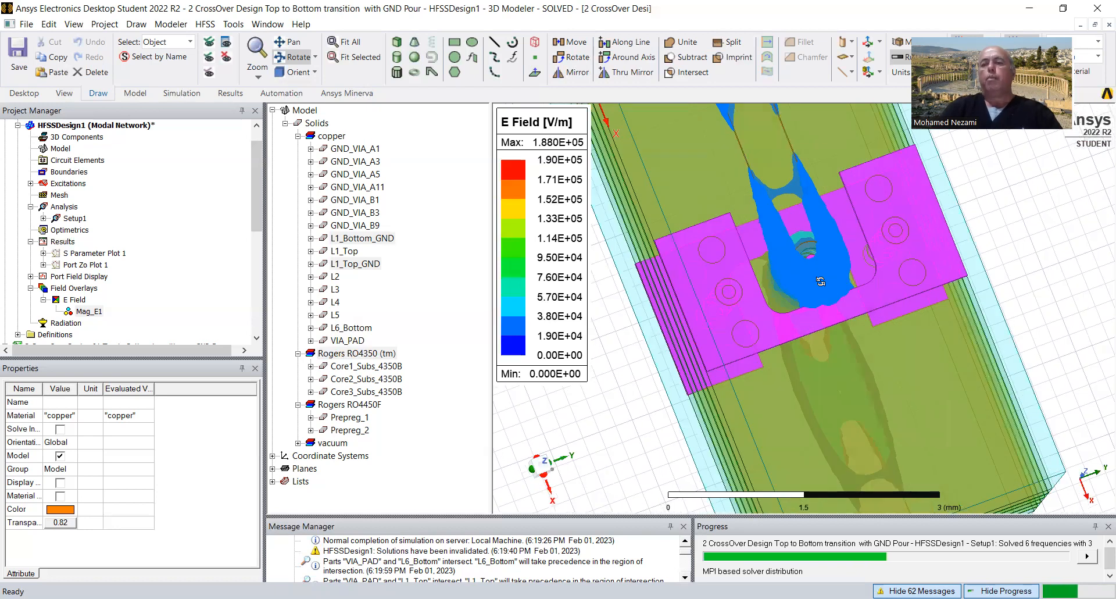
pyautogui.moveTo(818, 288); pyautogui.dragTo(826, 303)
pyautogui.moveTo(808, 190); pyautogui.dragTo(815, 259)
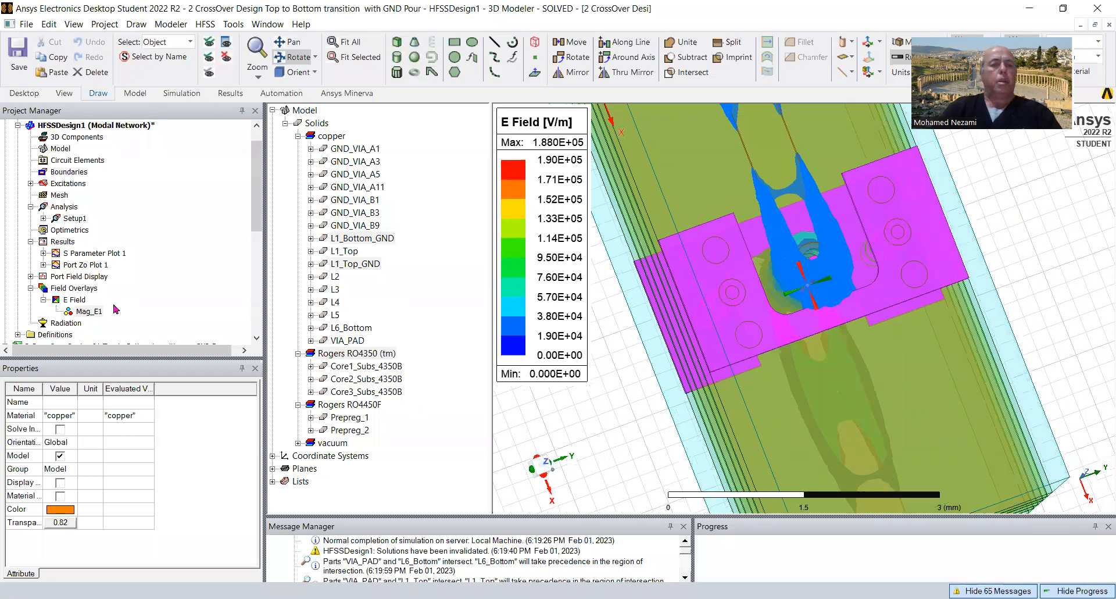
# Hide the Mag_E1 field plot and show the highlighted top and bottom ground pours in a tilted view
pyautogui.click(93, 311)
pyautogui.rightClick(91, 310)
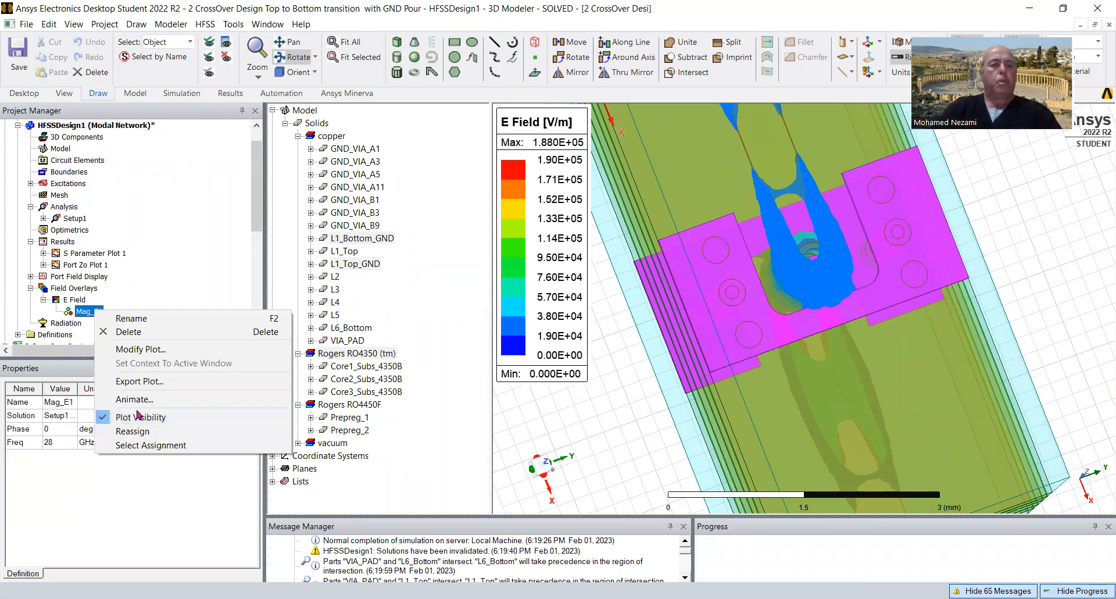
pyautogui.click(129, 415)
pyautogui.moveTo(747, 325); pyautogui.dragTo(777, 285)
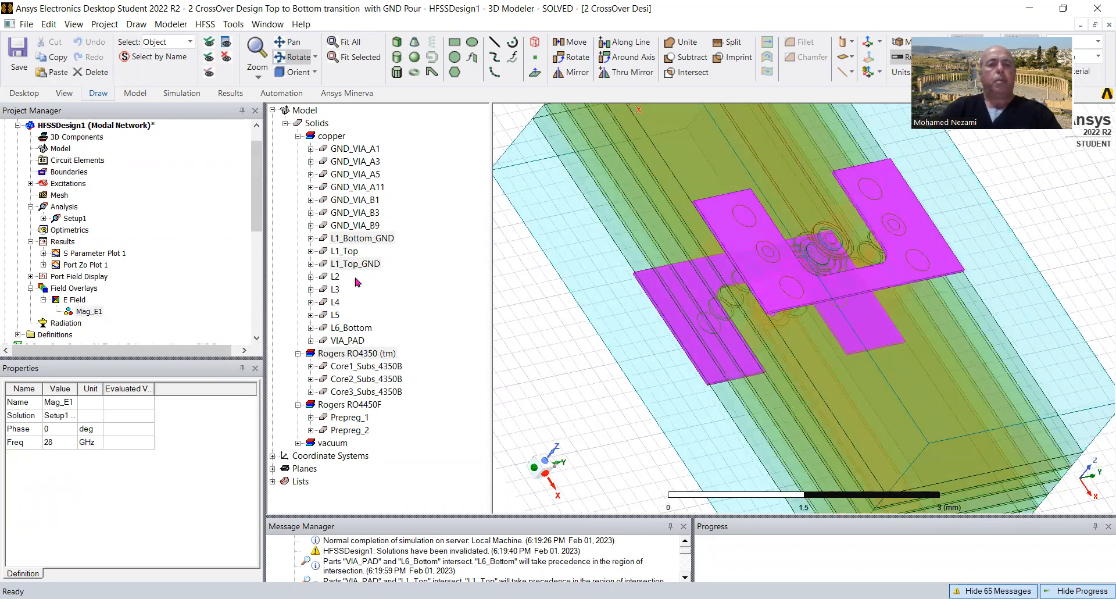
# Add the L1_Top trace to the highlighted ground pours and view them together from tilted angles
pyautogui.click(348, 254)
pyautogui.moveTo(821, 291); pyautogui.dragTo(725, 284)
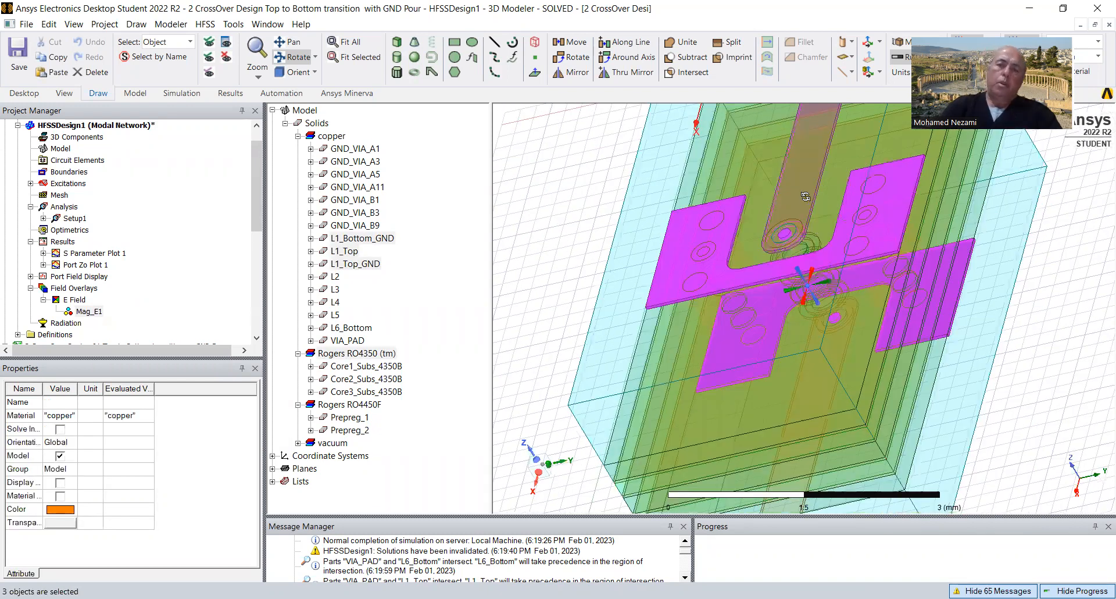
pyautogui.moveTo(808, 200); pyautogui.dragTo(820, 117)
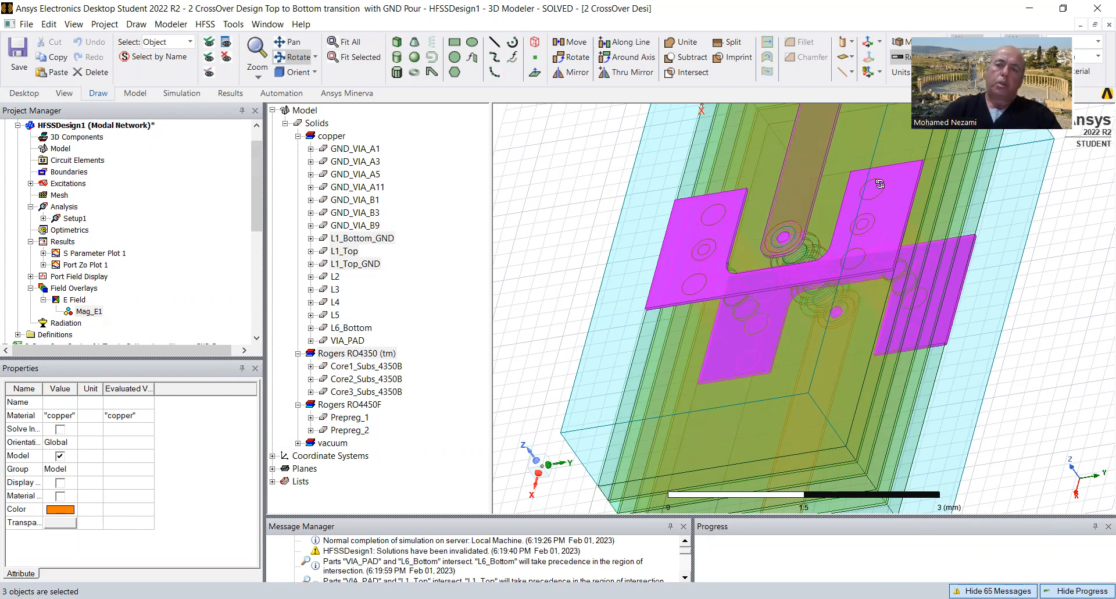
pyautogui.moveTo(860, 278); pyautogui.dragTo(852, 193)
# Add the ground vias GND_VIA_A1, A3, A5, A11, B1, B3 and B9 to the highlighted objects and show them in a tilted view
pyautogui.keyDown('ctrl'); pyautogui.click(356, 149); pyautogui.keyUp('ctrl')
pyautogui.keyDown('ctrl'); pyautogui.click(357, 162); pyautogui.keyUp('ctrl')
pyautogui.keyDown('ctrl'); pyautogui.click(360, 175); pyautogui.keyUp('ctrl')
pyautogui.keyDown('ctrl'); pyautogui.click(366, 187); pyautogui.keyUp('ctrl')
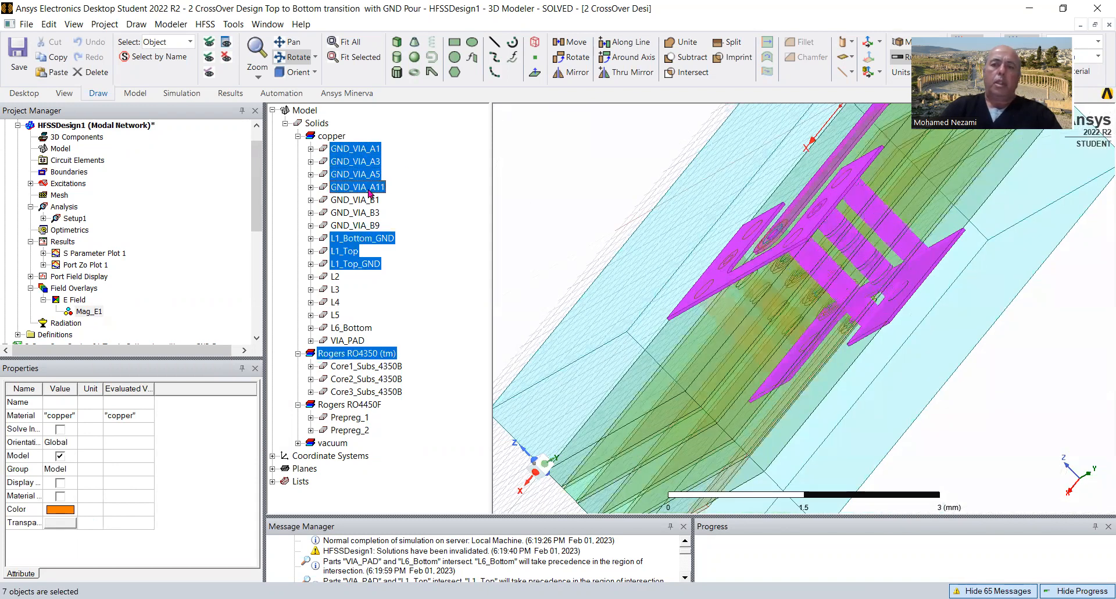
pyautogui.keyDown('ctrl'); pyautogui.click(355, 200); pyautogui.keyUp('ctrl')
pyautogui.keyDown('ctrl'); pyautogui.click(355, 212); pyautogui.keyUp('ctrl')
pyautogui.keyDown('ctrl'); pyautogui.click(355, 225); pyautogui.keyUp('ctrl')
pyautogui.moveTo(689, 208); pyautogui.dragTo(741, 234)
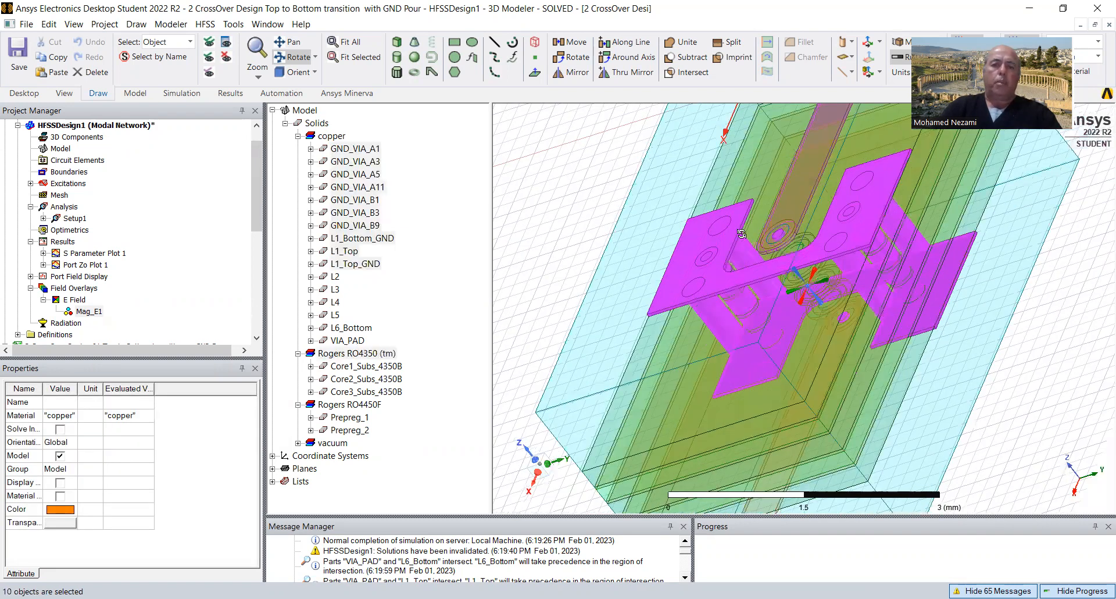
# Add VIA_PAD and the L6_Bottom trace to the highlighted copper objects
pyautogui.keyDown('ctrl'); pyautogui.click(354, 341); pyautogui.keyUp('ctrl')
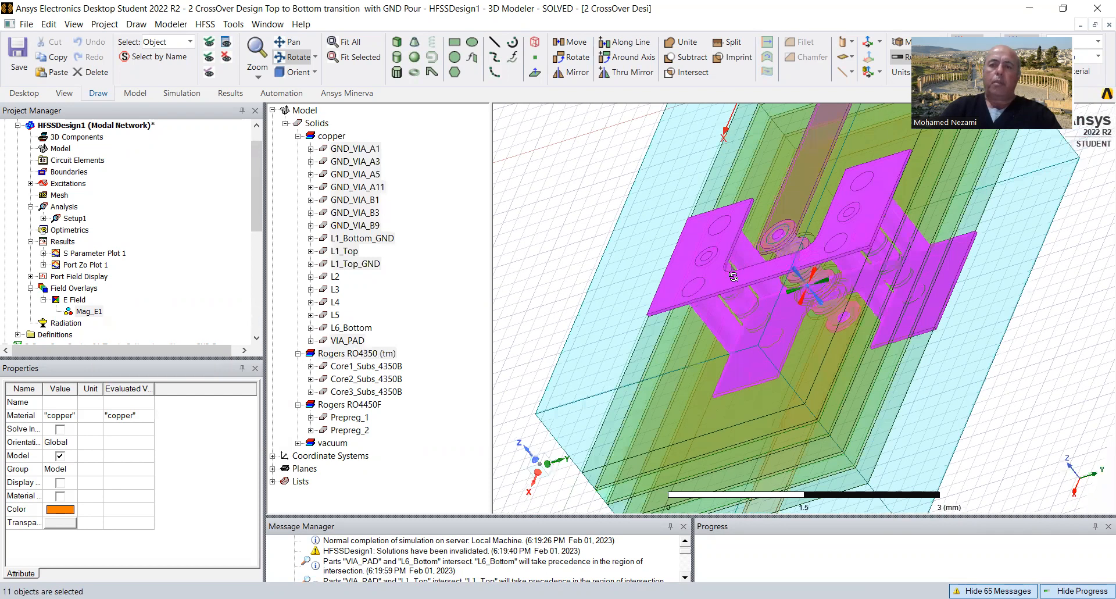
pyautogui.moveTo(707, 263); pyautogui.dragTo(711, 266)
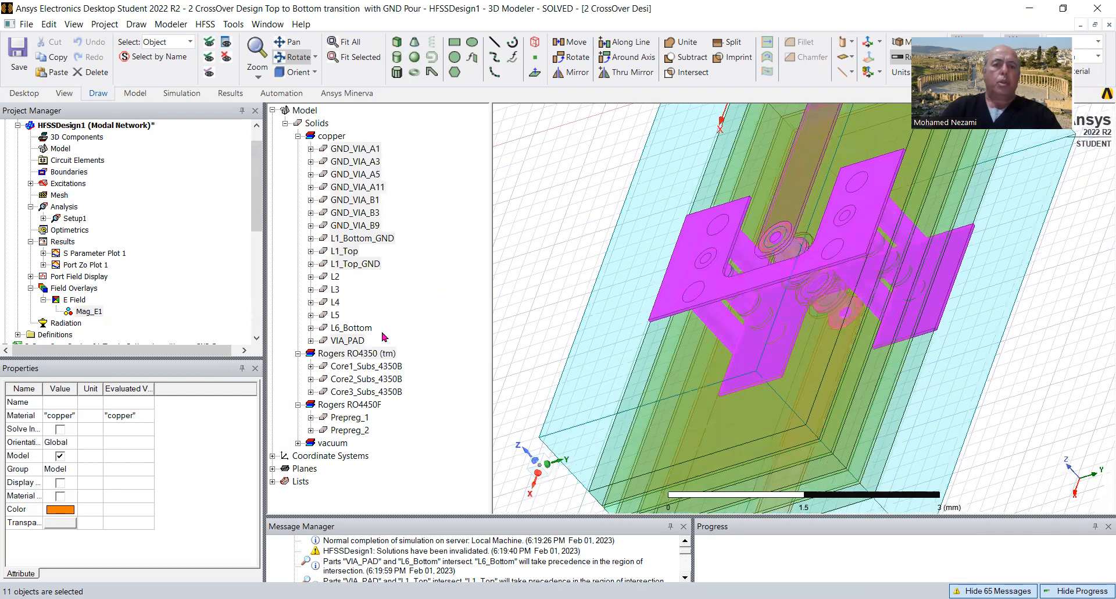
pyautogui.keyDown('ctrl'); pyautogui.click(356, 339); pyautogui.keyUp('ctrl')
pyautogui.moveTo(805, 333); pyautogui.dragTo(787, 317)
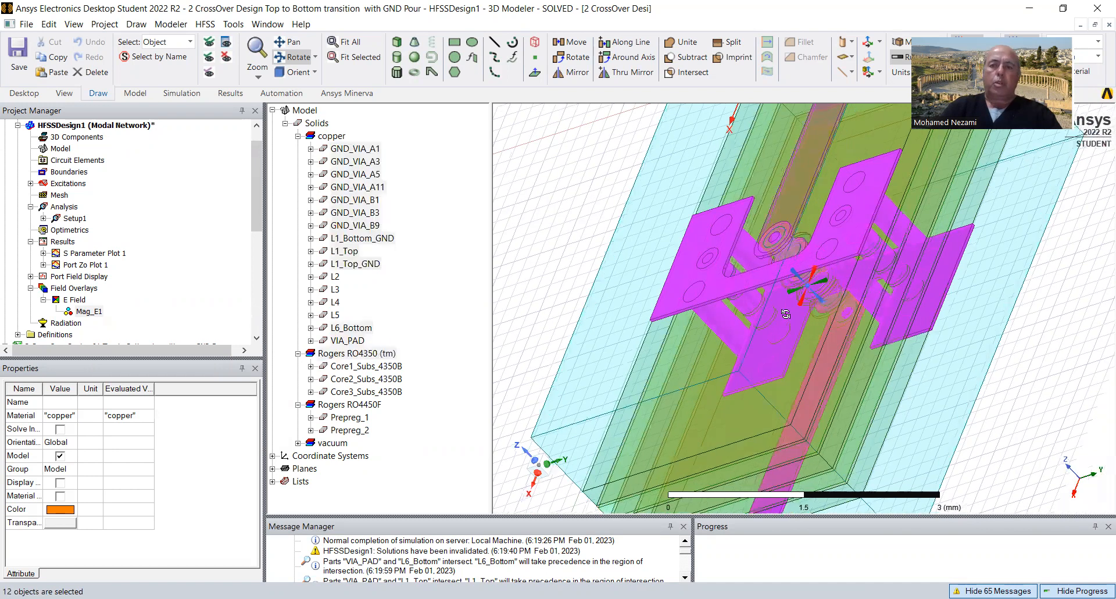
# Examine the full highlighted crossover with traces, signal via, ground vias and pours from tilted angles and nearly side-on
pyautogui.scroll(-3, 701, 278)
pyautogui.moveTo(809, 276); pyautogui.dragTo(881, 284)
pyautogui.scroll(2, 739, 261)
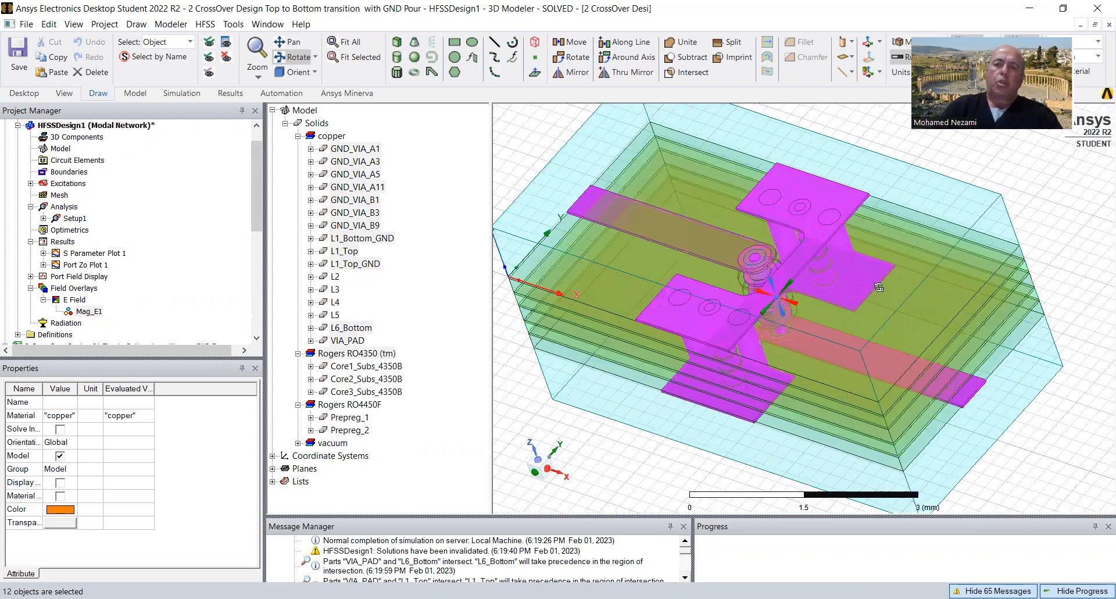
pyautogui.moveTo(620, 226); pyautogui.dragTo(771, 230)
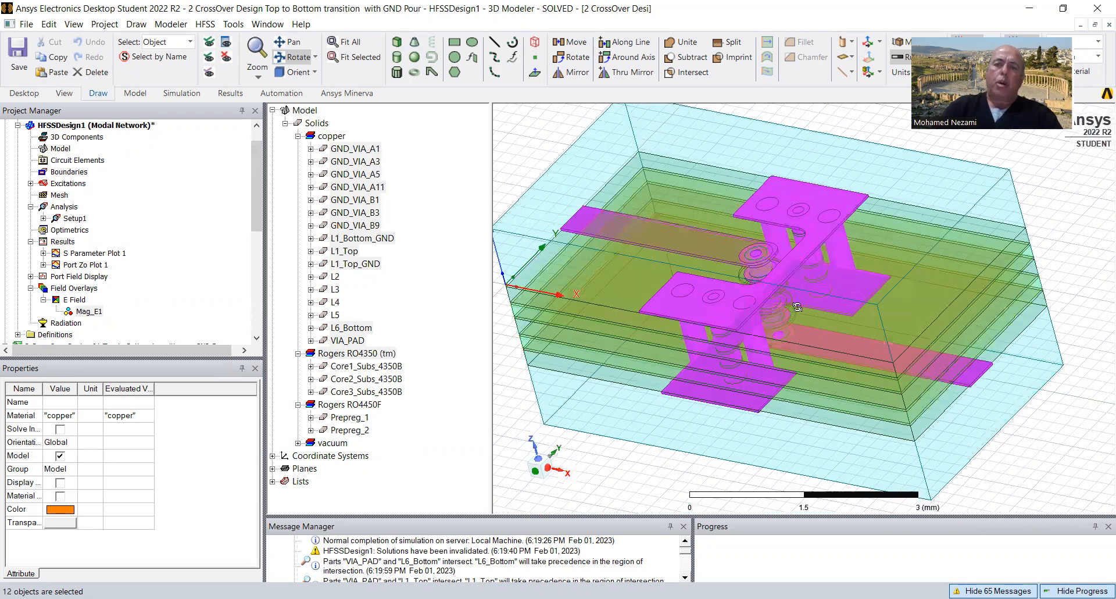
pyautogui.moveTo(797, 307); pyautogui.dragTo(828, 288)
pyautogui.moveTo(879, 374); pyautogui.dragTo(796, 350)
pyautogui.moveTo(797, 298); pyautogui.dragTo(802, 331)
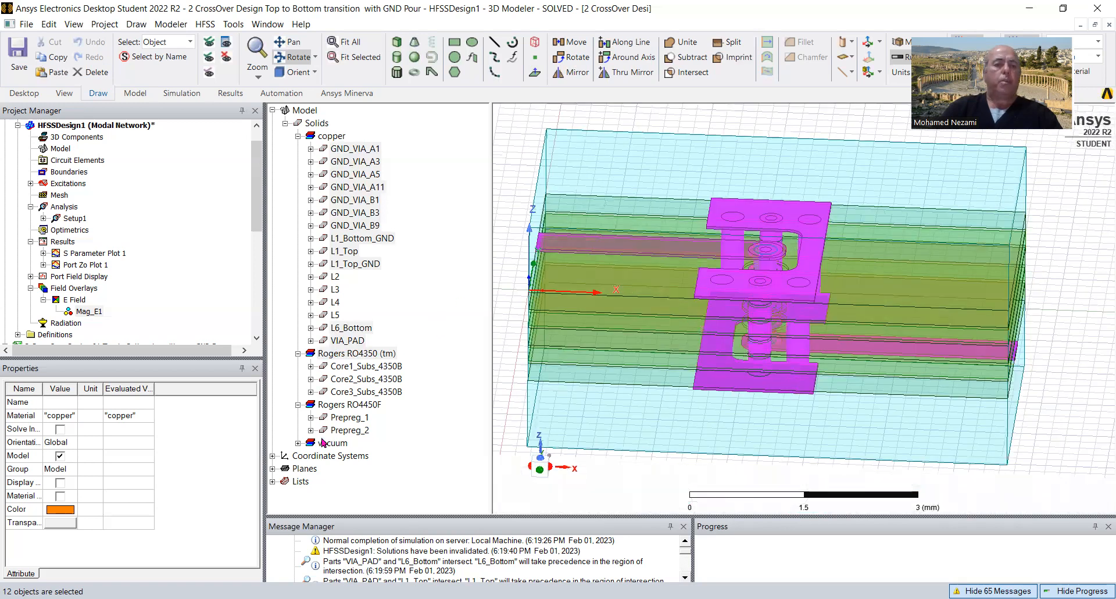
# Show the Mag_E1 field over the highlighted crossover, then leave rotate mode and clear the object selection
pyautogui.click(82, 312)
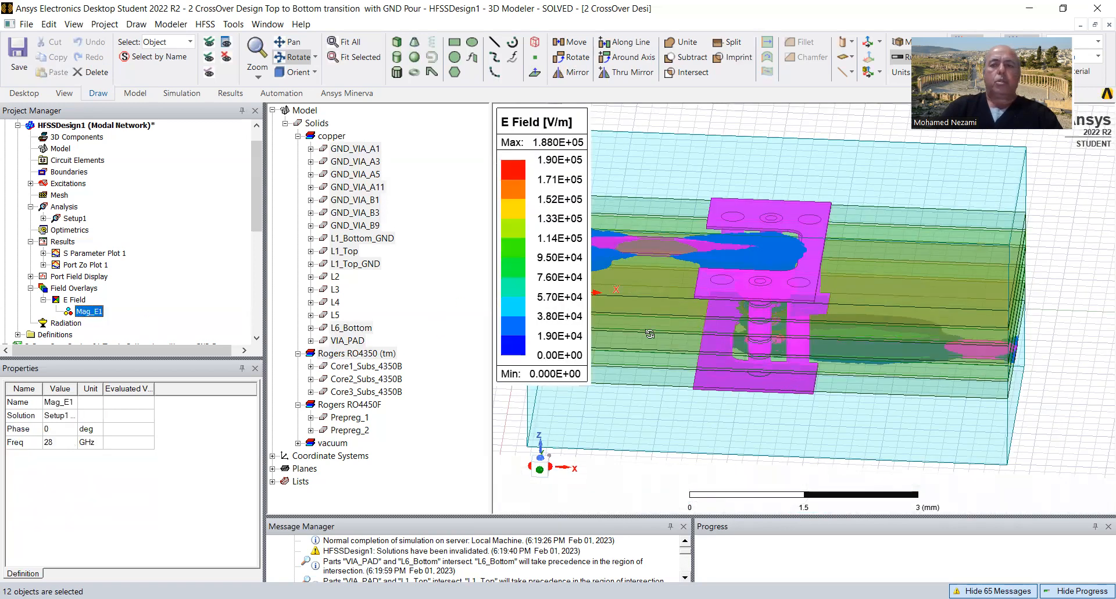
pyautogui.rightClick(640, 387)
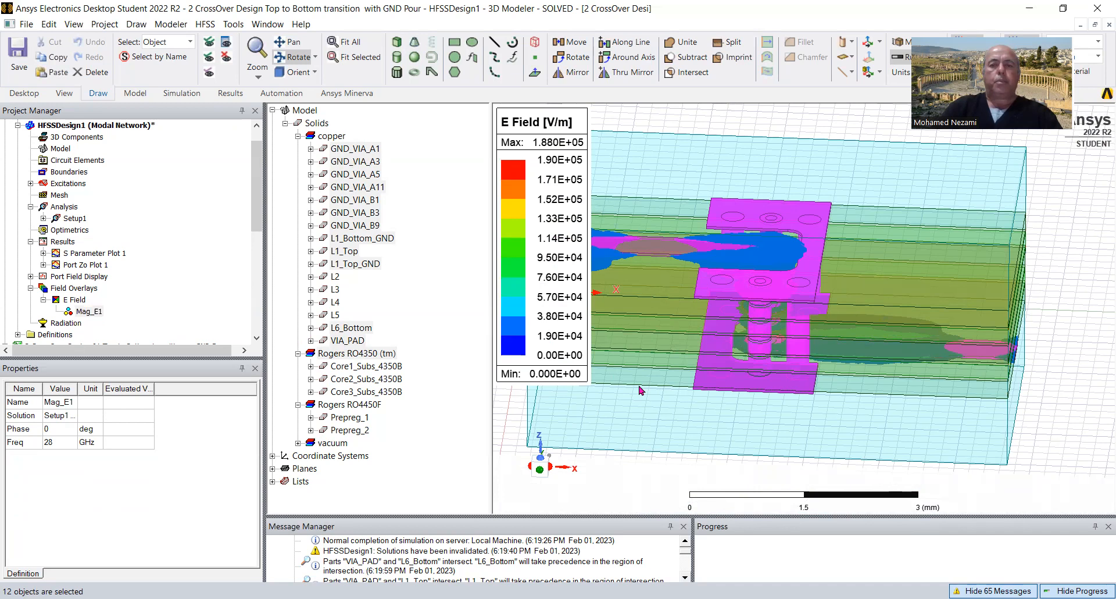
pyautogui.click(681, 193)
pyautogui.rightClick(668, 200)
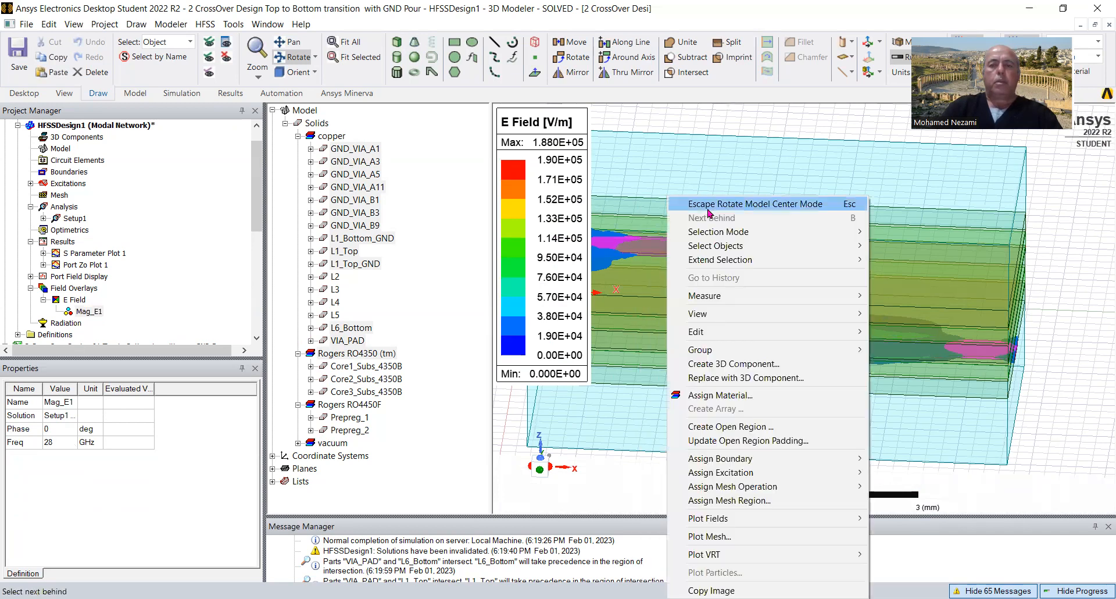
pyautogui.click(776, 205)
pyautogui.click(613, 471)
pyautogui.scroll(-2, 716, 421)
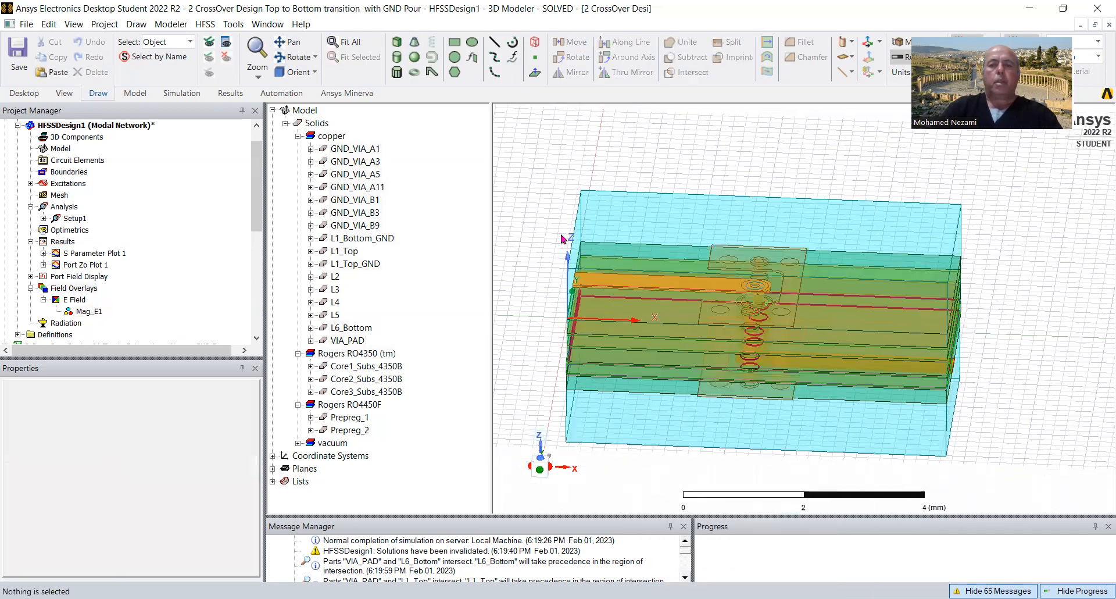
# Show the Mag_E1 field plot of the crossover in the Top (-Z) view
pyautogui.click(298, 72)
pyautogui.click(311, 86)
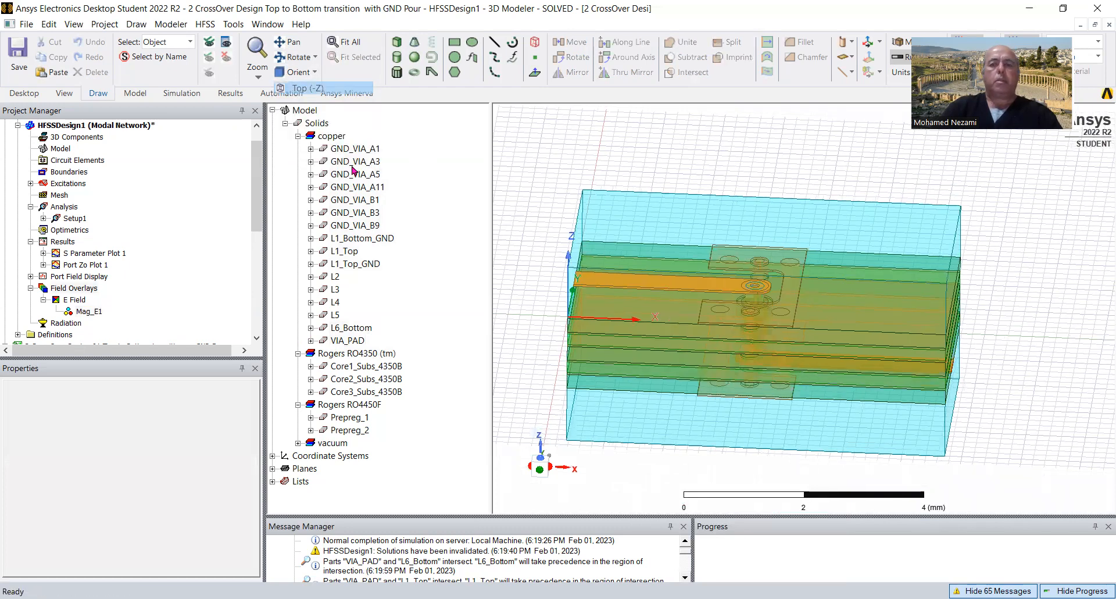
pyautogui.click(93, 312)
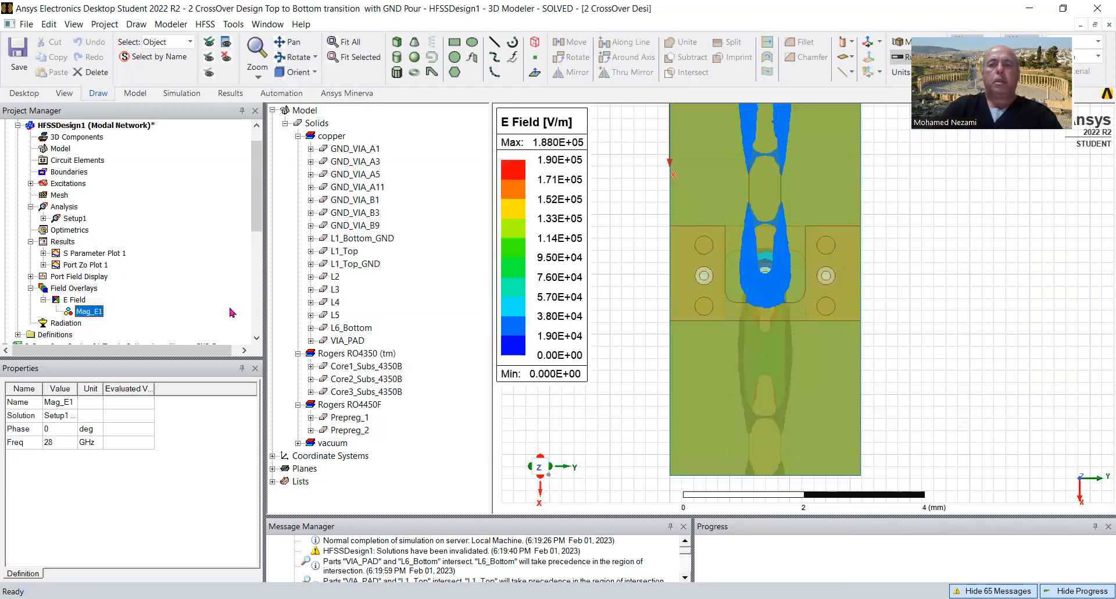
pyautogui.click(938, 332)
pyautogui.scroll(-2, 931, 317)
# Show the Mag_E1 field plot in the Front (-X) view, then clear it
pyautogui.click(88, 313)
pyautogui.click(316, 76)
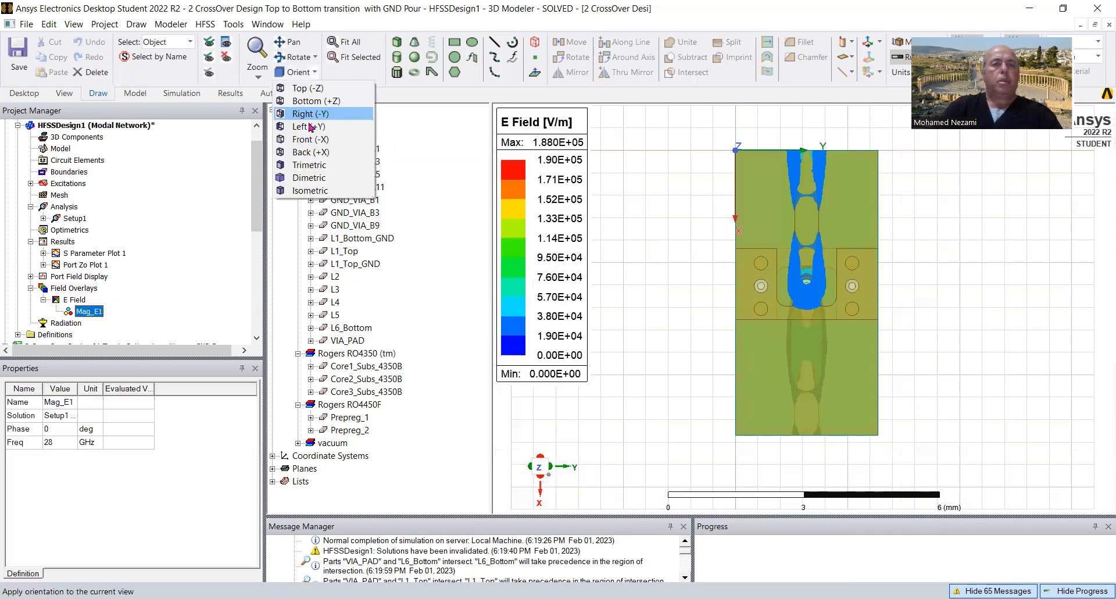
pyautogui.click(307, 140)
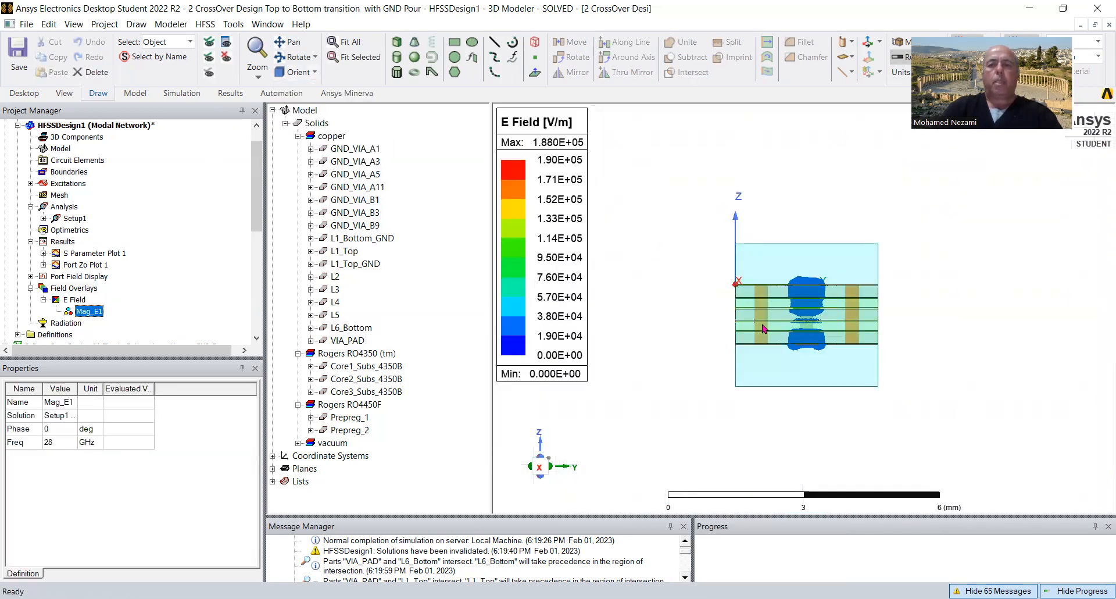
pyautogui.click(457, 138)
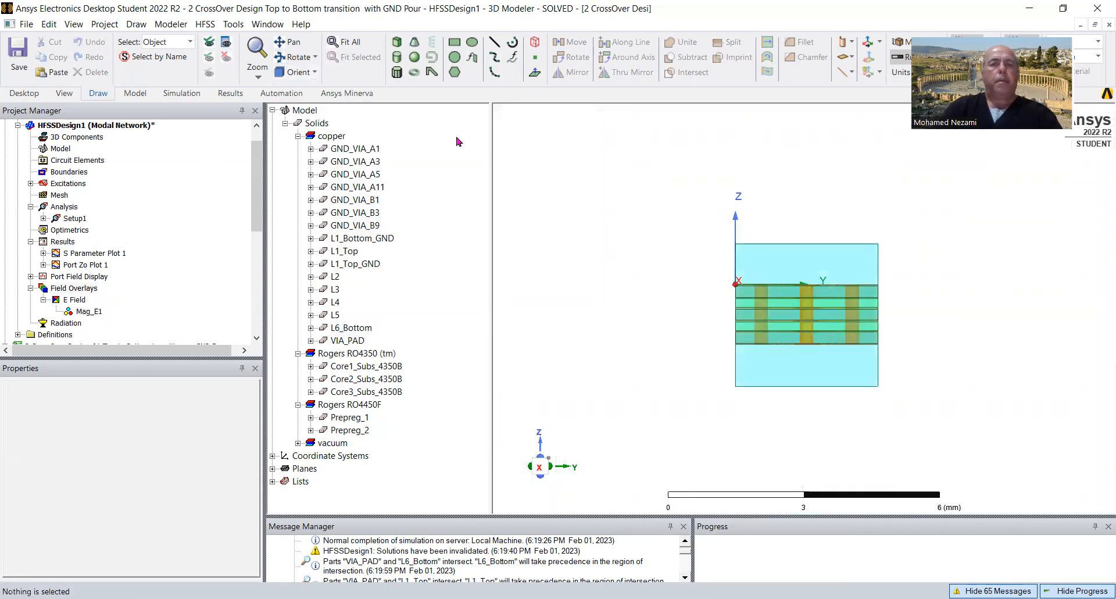
# Show the Mag_E1 field plot again and tilt the model to see the field pass from top to bottom trace
pyautogui.click(87, 314)
pyautogui.click(294, 57)
pyautogui.moveTo(671, 325); pyautogui.dragTo(741, 368)
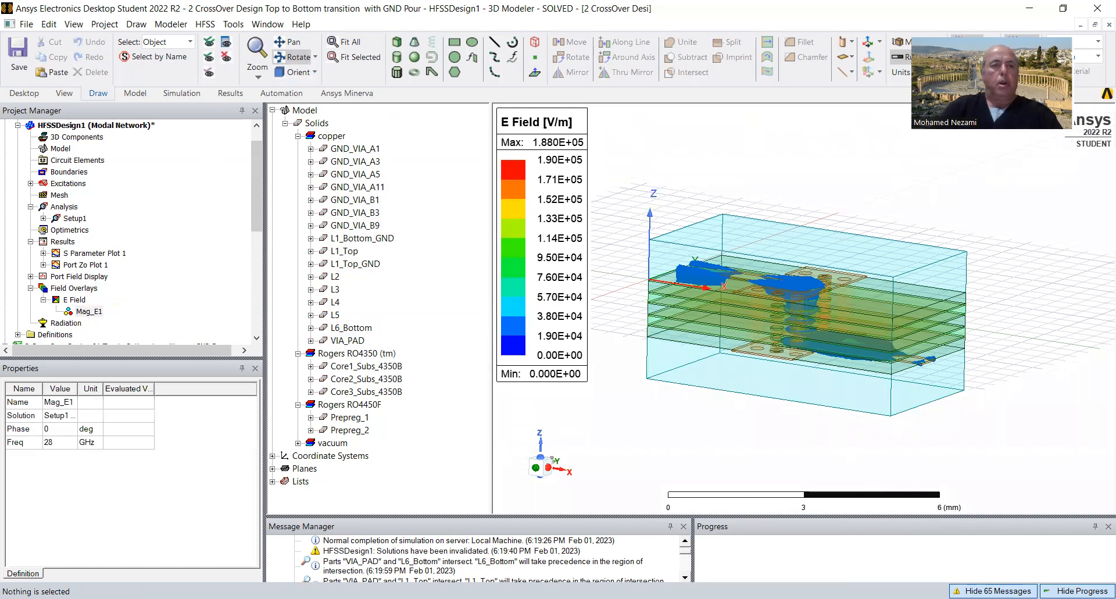
# Collapse the project 2 CrossOver tree and open HFSSDesign1 of 9 CrossOver two Path MSL to MSL
pyautogui.moveTo(255, 170); pyautogui.dragTo(258, 148)
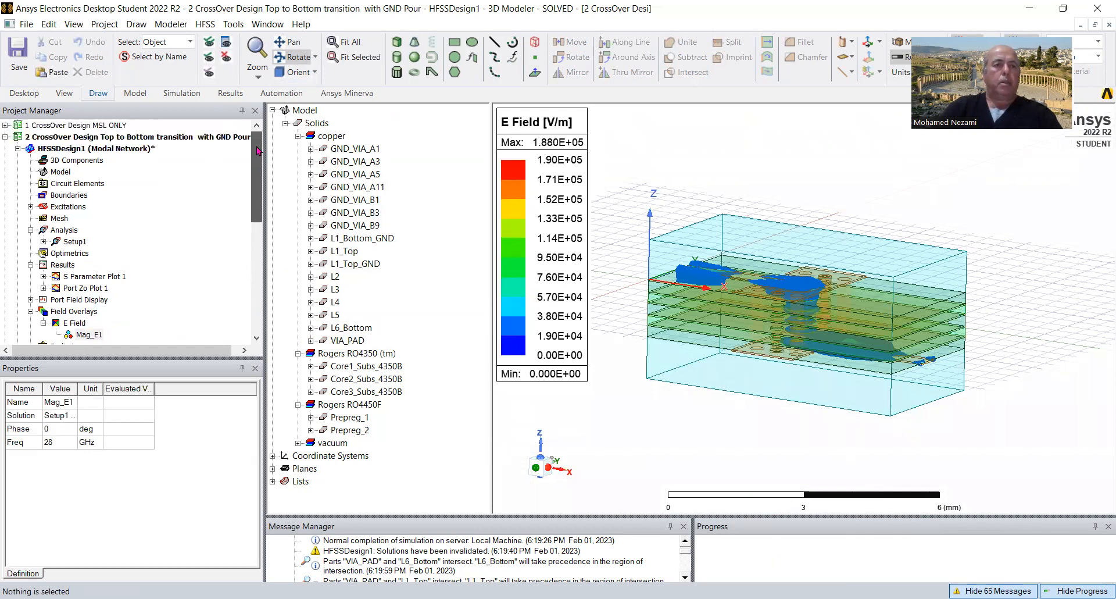
pyautogui.click(5, 137)
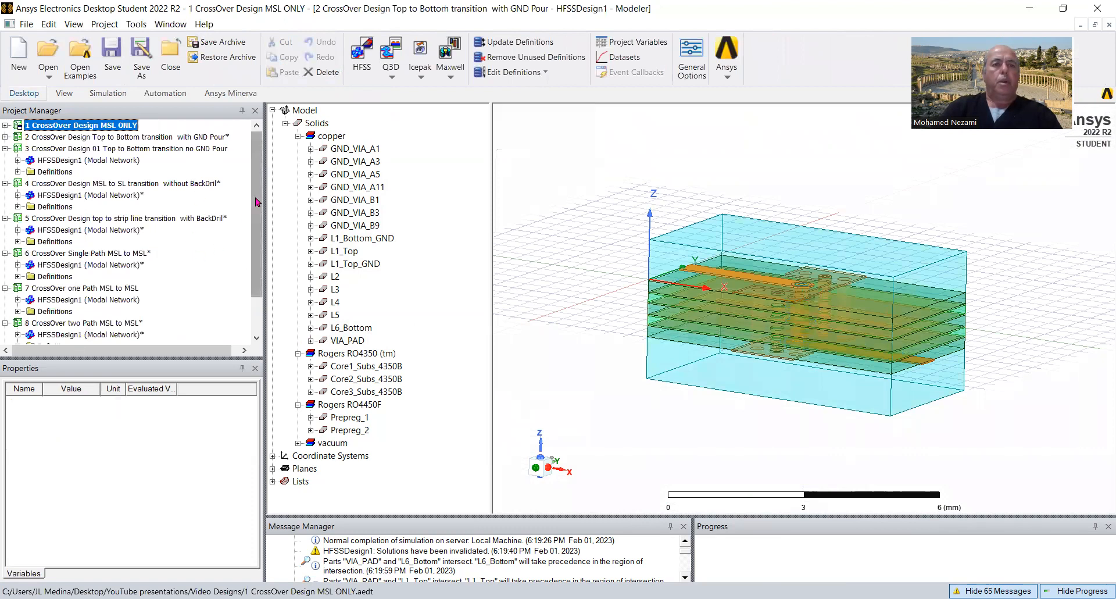
pyautogui.moveTo(253, 211); pyautogui.dragTo(259, 239)
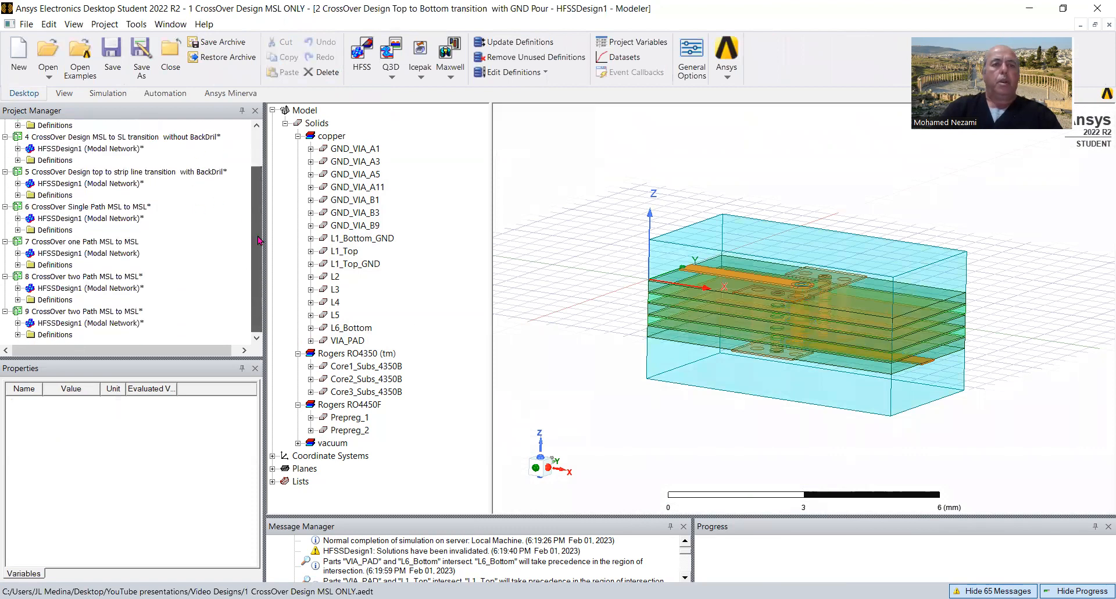
pyautogui.click(57, 324)
pyautogui.doubleClick(57, 324)
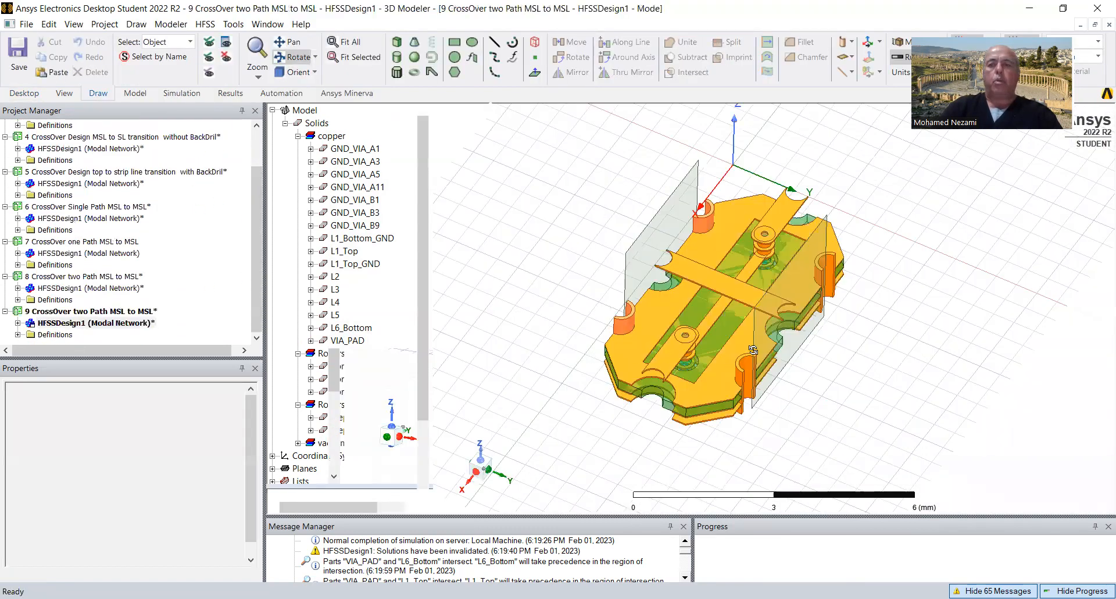
# Leave rotate mode and make all hidden objects of the two-path crossover model visible
pyautogui.scroll(-2, 611, 267)
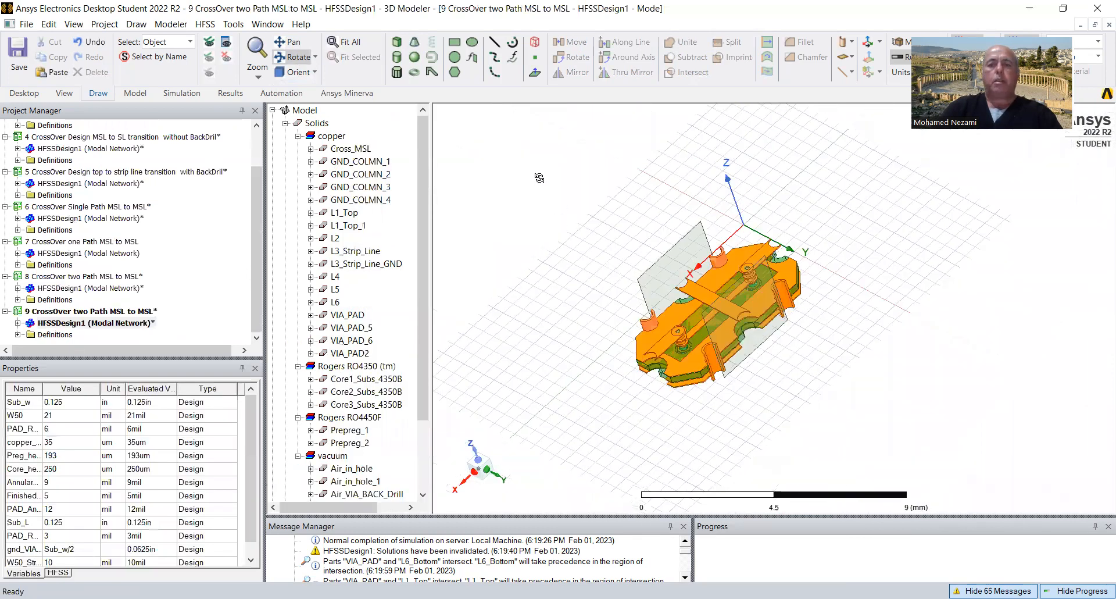
pyautogui.rightClick(540, 178)
pyautogui.click(572, 189)
pyautogui.moveTo(545, 123); pyautogui.dragTo(891, 424)
pyautogui.scroll(-1, 720, 318)
pyautogui.rightClick(723, 322)
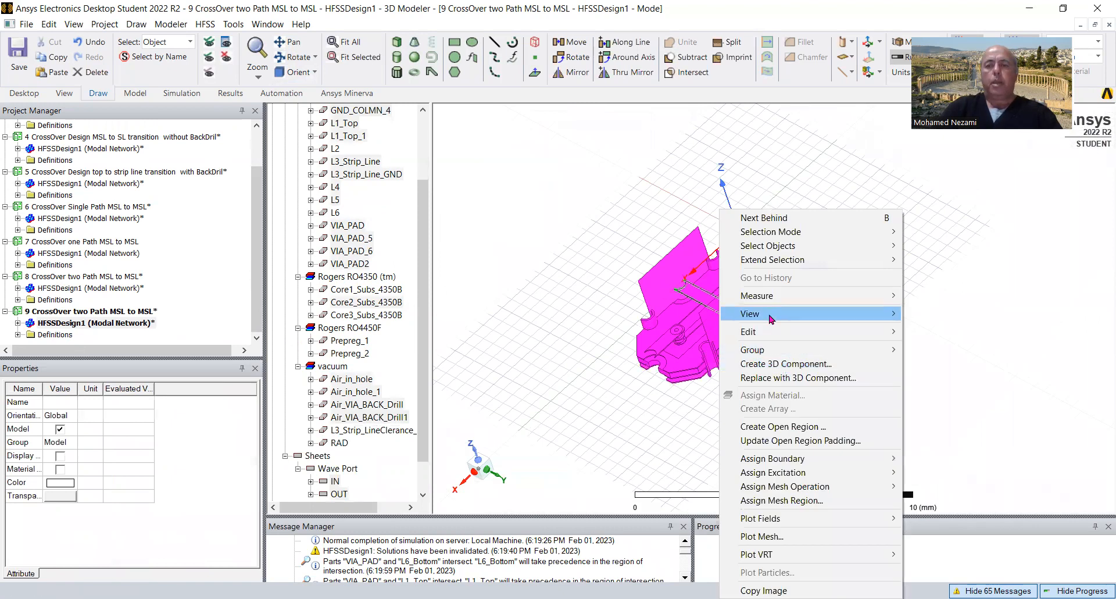
pyautogui.moveTo(771, 319)
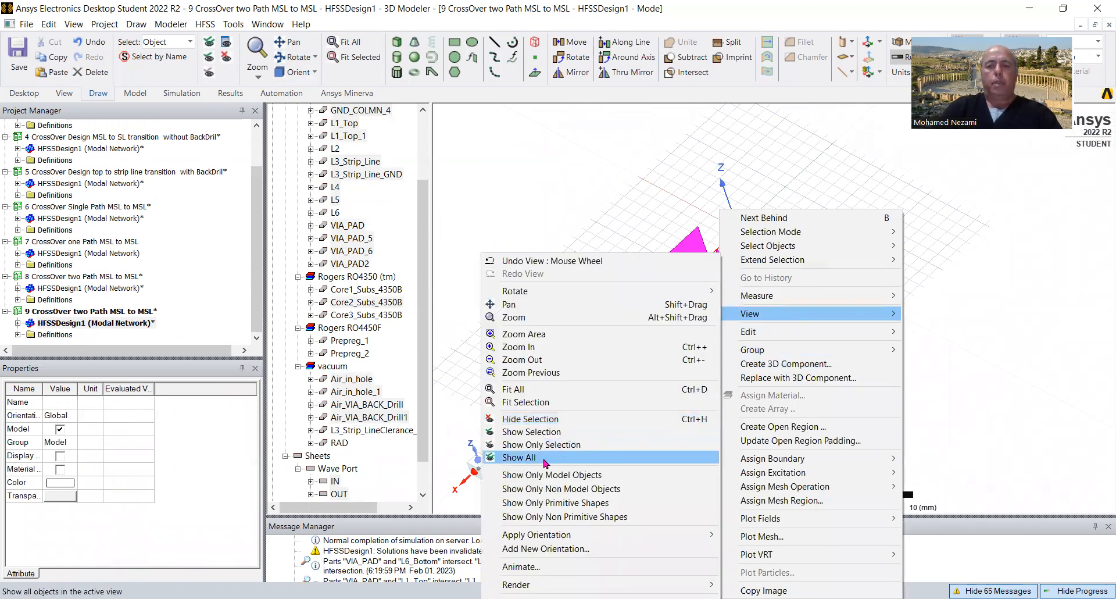
pyautogui.click(546, 459)
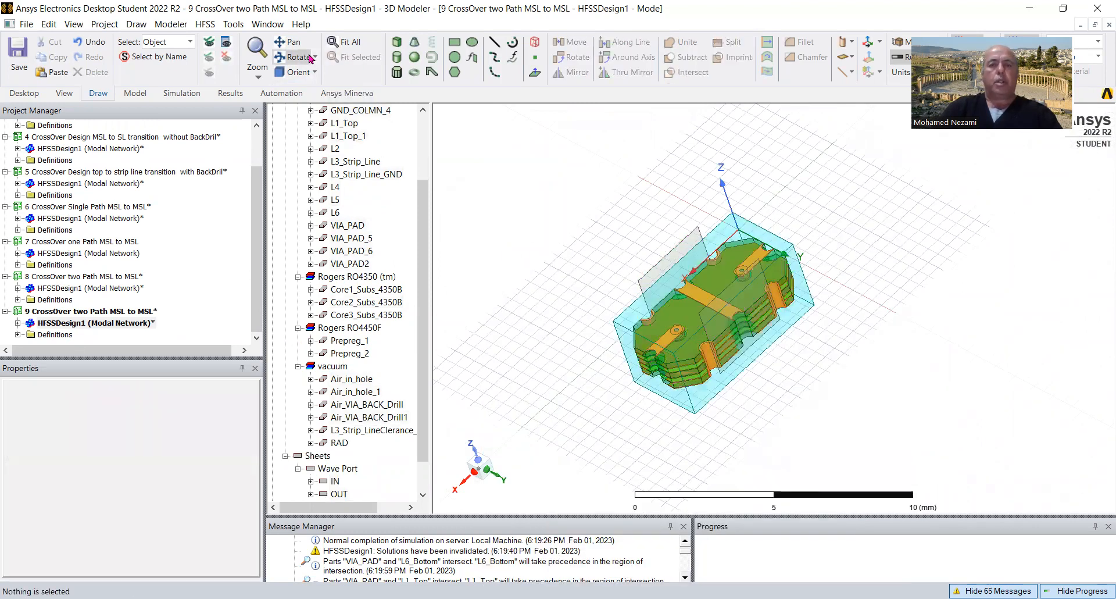
# View the complete two-path crossover package at close range from a tilted angle
pyautogui.moveTo(710, 333); pyautogui.dragTo(708, 377)
pyautogui.scroll(3, 716, 299)
pyautogui.moveTo(742, 335)
pyautogui.mouseDown()
pyautogui.moveTo(768, 354)
pyautogui.moveTo(742, 352)
pyautogui.mouseUp()
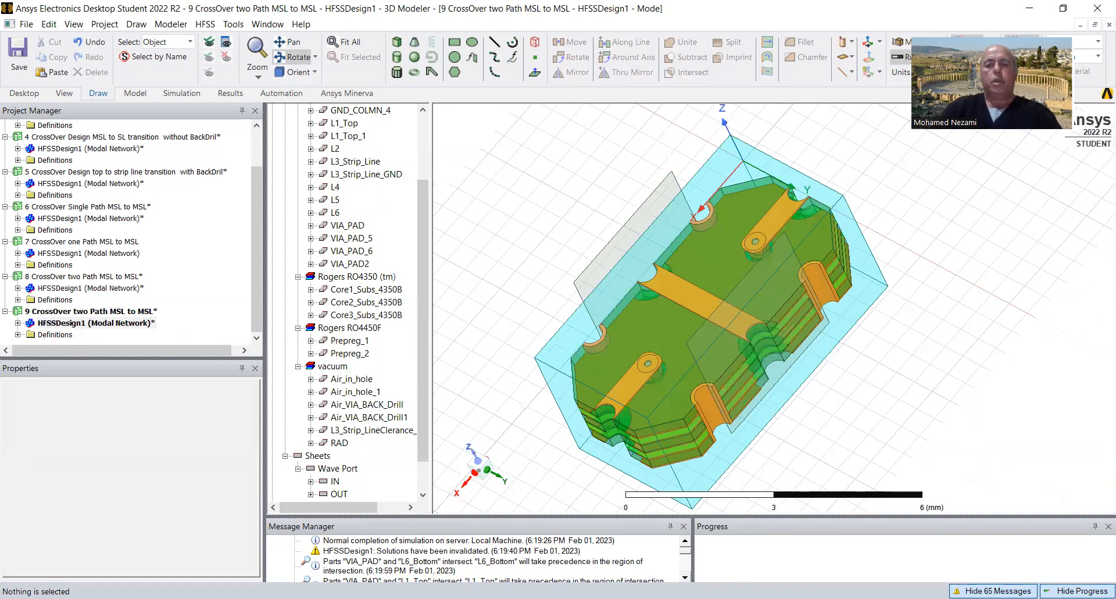
# Switch to the cross over designs presentation and show the MLO SMT Crossovers and COTs Crossover slides
pyautogui.hotkey('alt', 'Tab')
pyautogui.moveTo(1101, 366); pyautogui.dragTo(1100, 122)
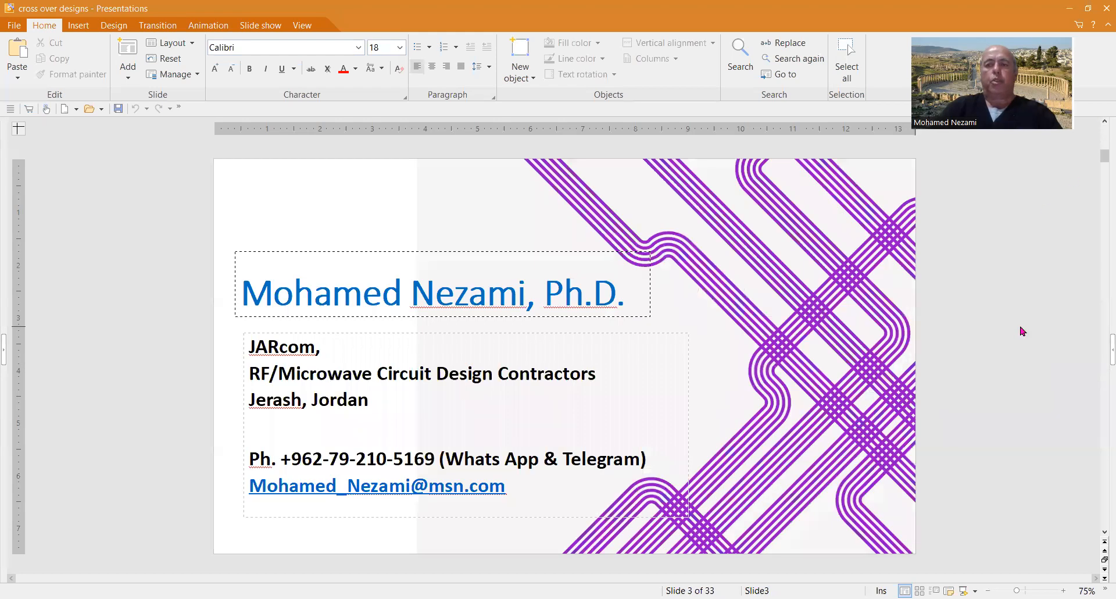
pyautogui.scroll(-4, 1020, 328)
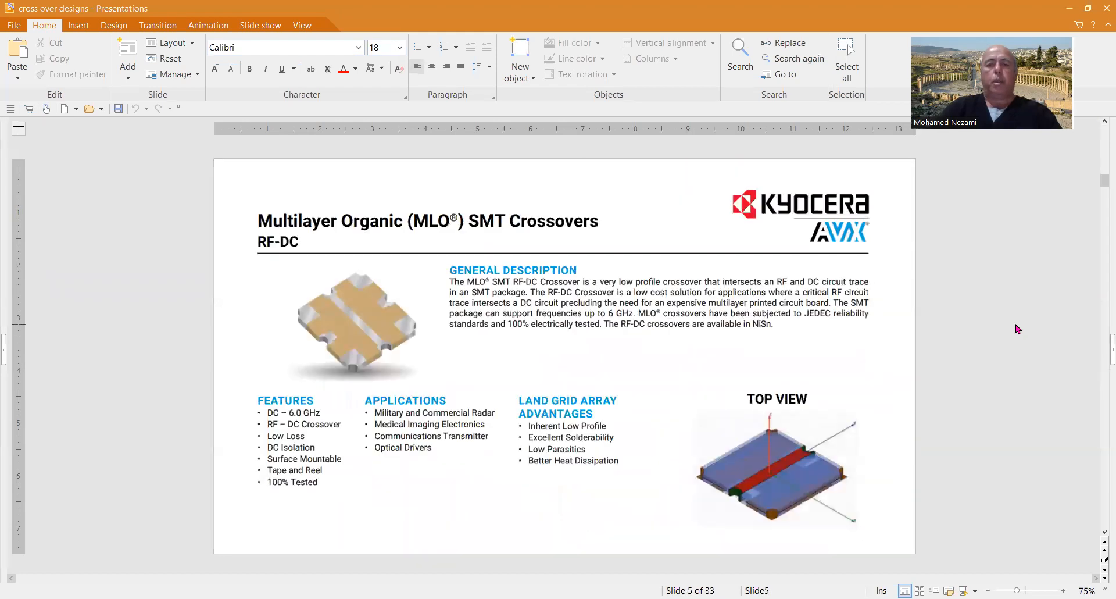
pyautogui.scroll(1, 1019, 329)
pyautogui.scroll(-1, 814, 340)
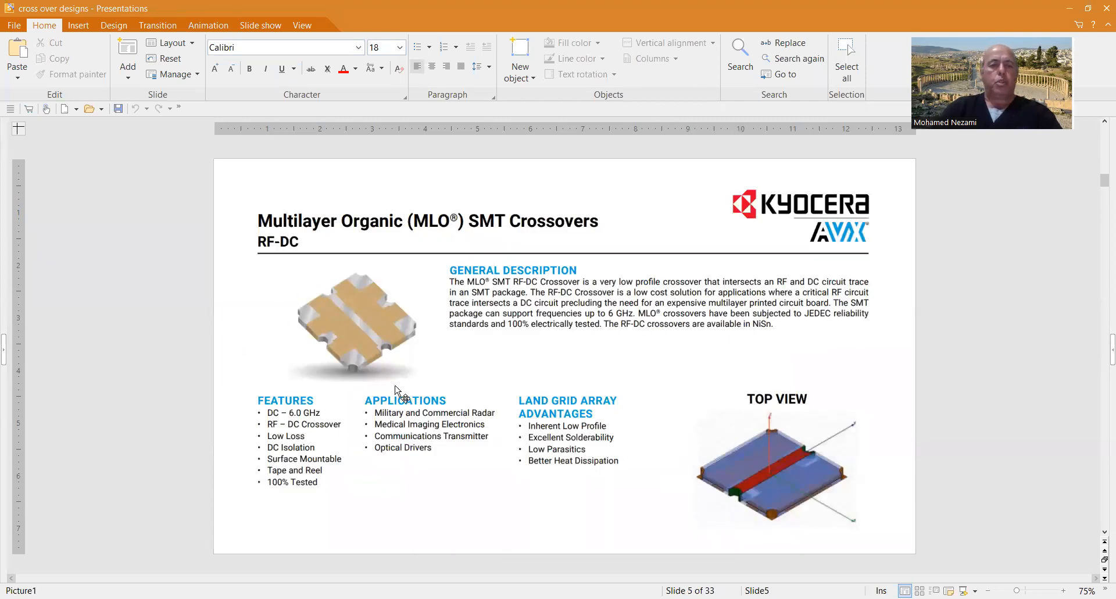
pyautogui.scroll(1, 503, 410)
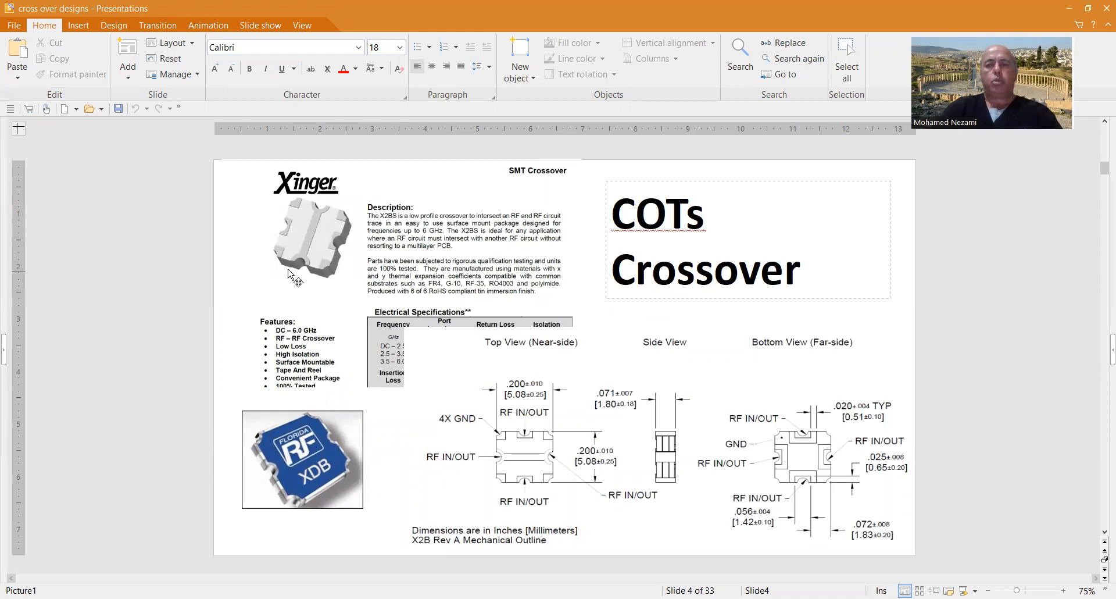
# Switch back to HFSS, open HFSSDesign1 of 8 CrossOver two Path MSL to MSL and view its highlighted traces from tilted angles
pyautogui.hotkey('alt', 'Tab')
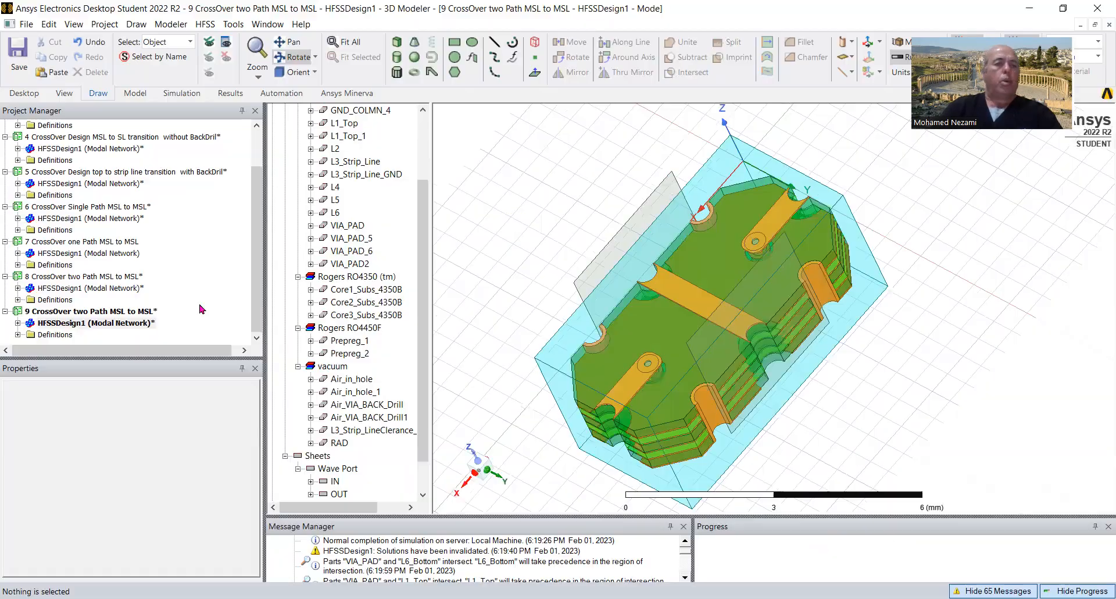
pyautogui.doubleClick(73, 289)
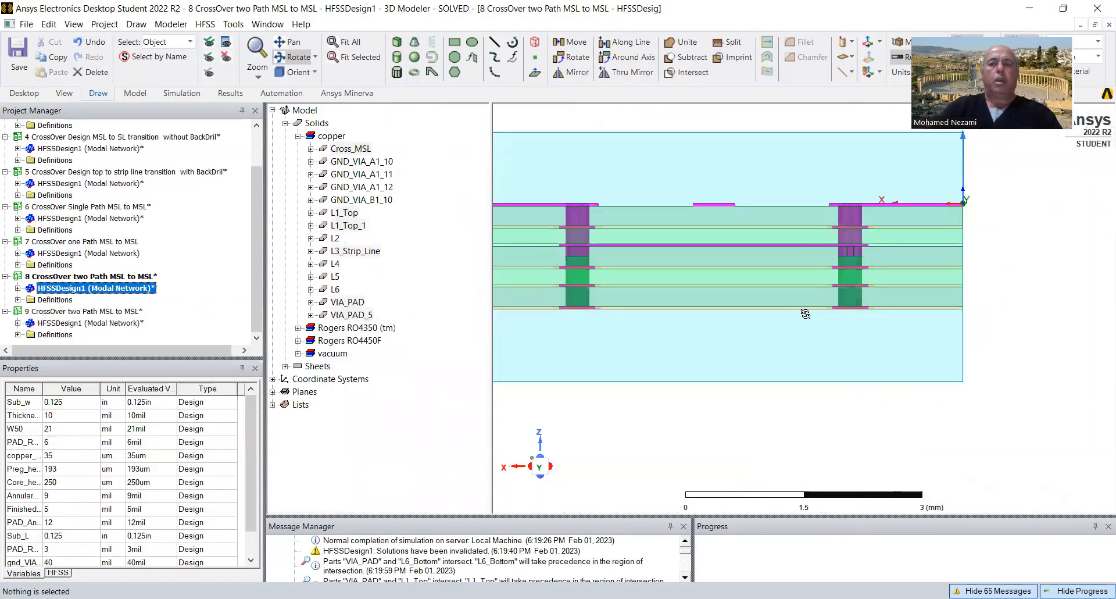
pyautogui.moveTo(728, 361); pyautogui.dragTo(730, 385)
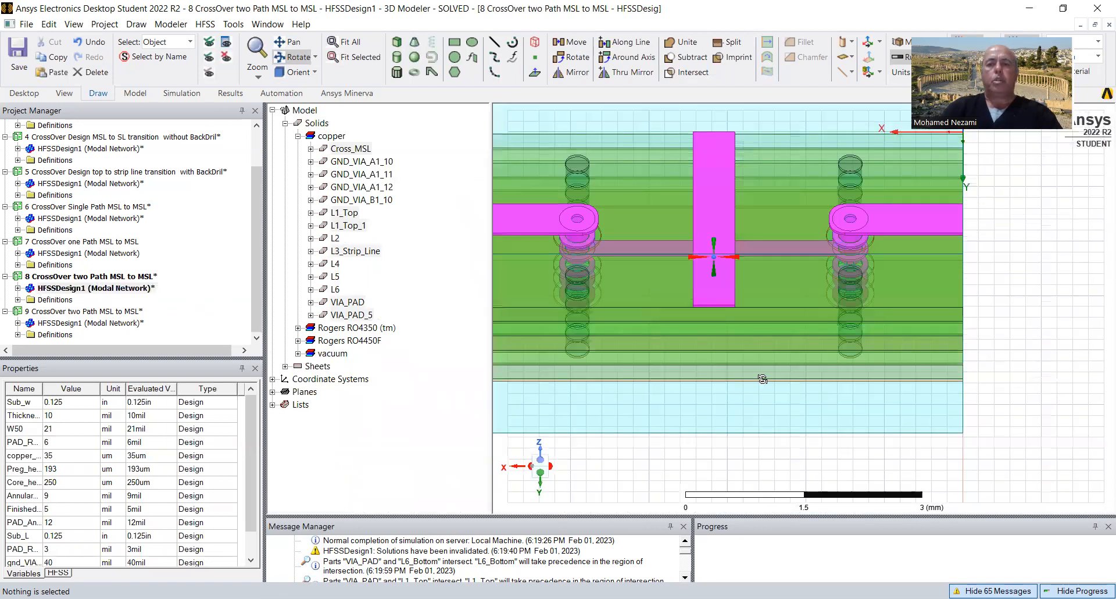
pyautogui.scroll(-3, 875, 379)
pyautogui.moveTo(650, 314); pyautogui.dragTo(694, 244)
pyautogui.moveTo(783, 319); pyautogui.dragTo(841, 404)
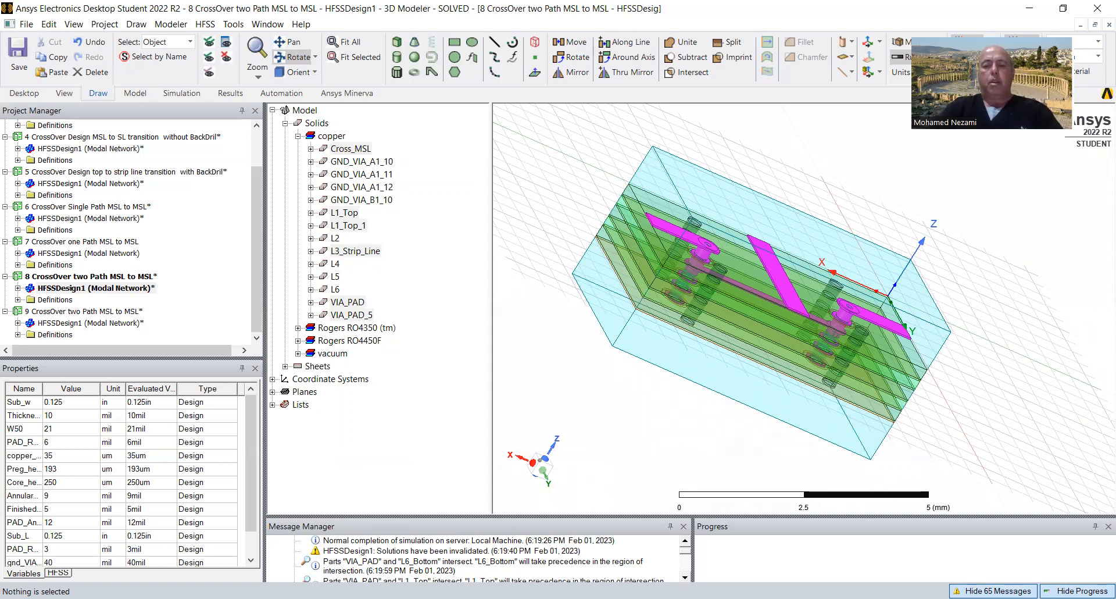
# Switch to the cross over designs presentation, go to its last slide and start the slide show
pyautogui.hotkey('alt', 'Tab')
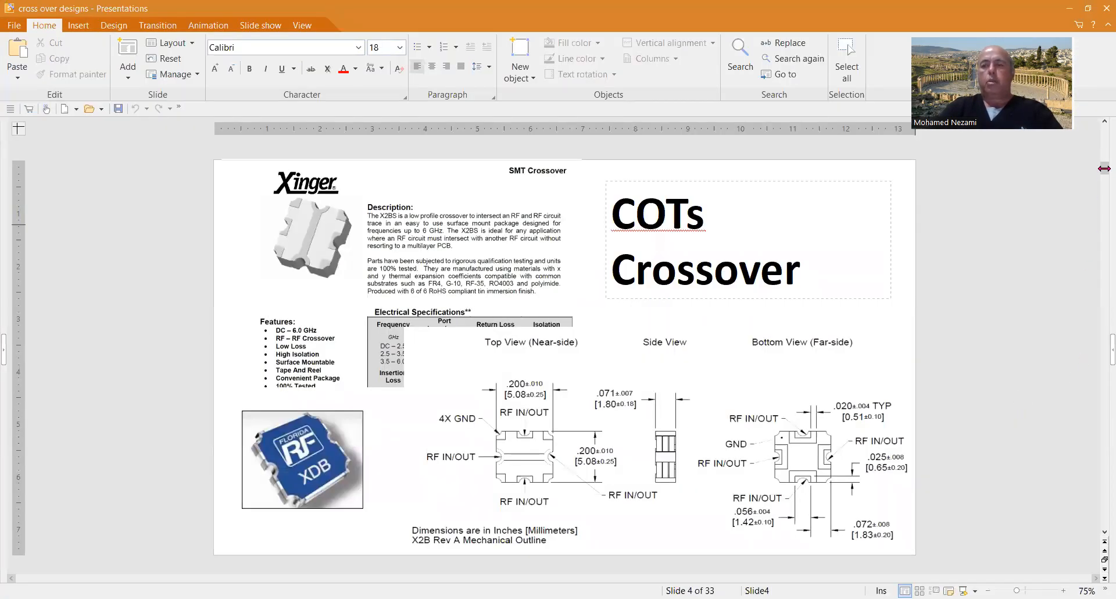
pyautogui.moveTo(1100, 172); pyautogui.dragTo(1105, 521)
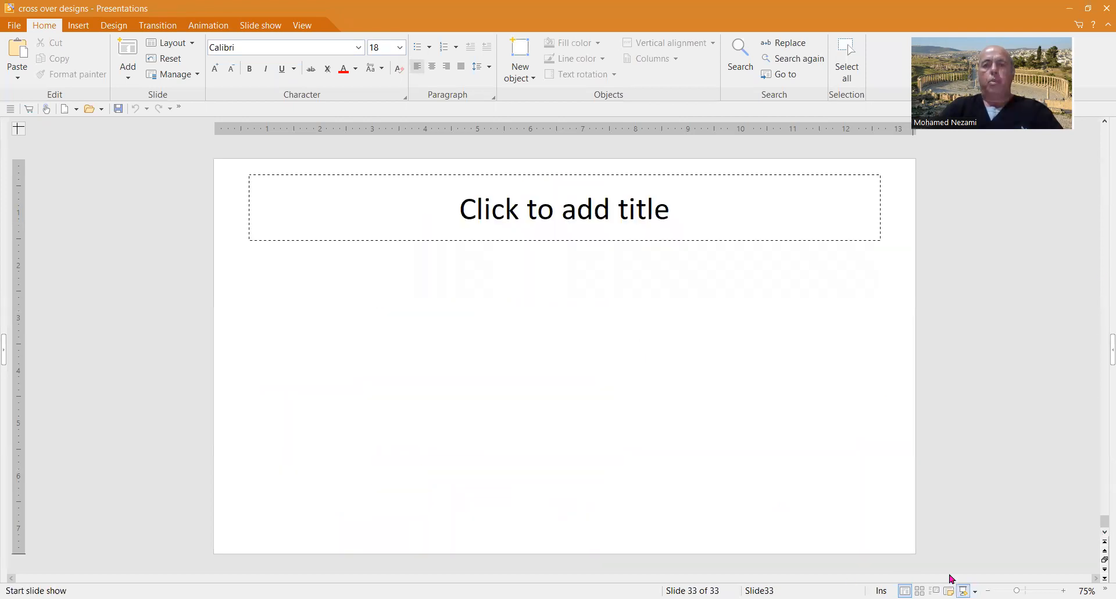
pyautogui.click(951, 576)
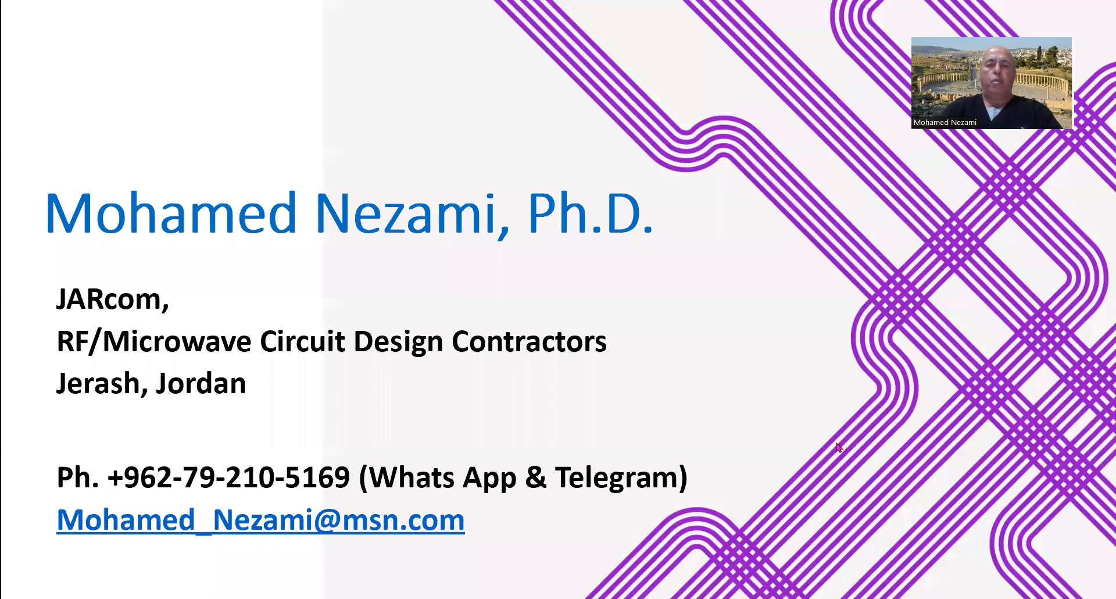